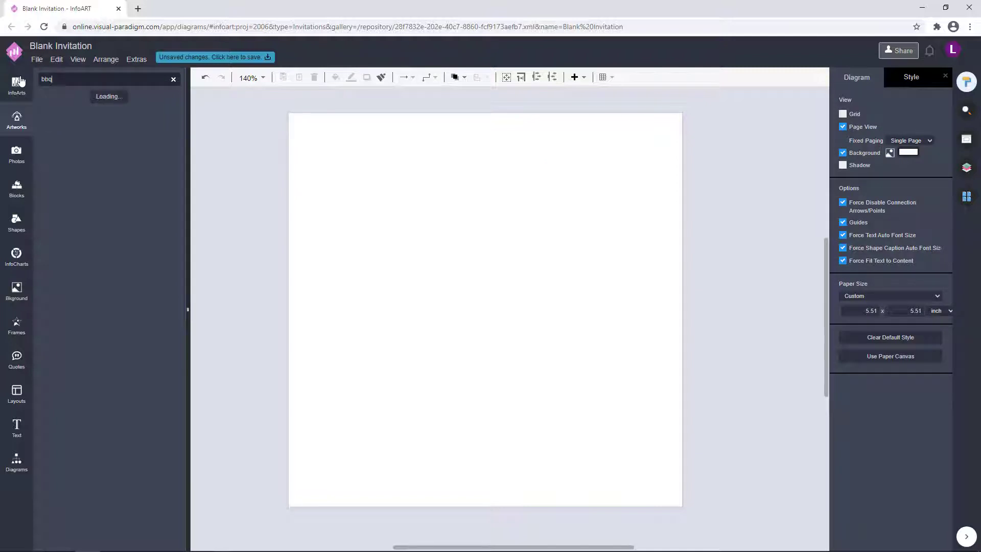
Search the photo library for "barbecue"
left_click(16, 155)
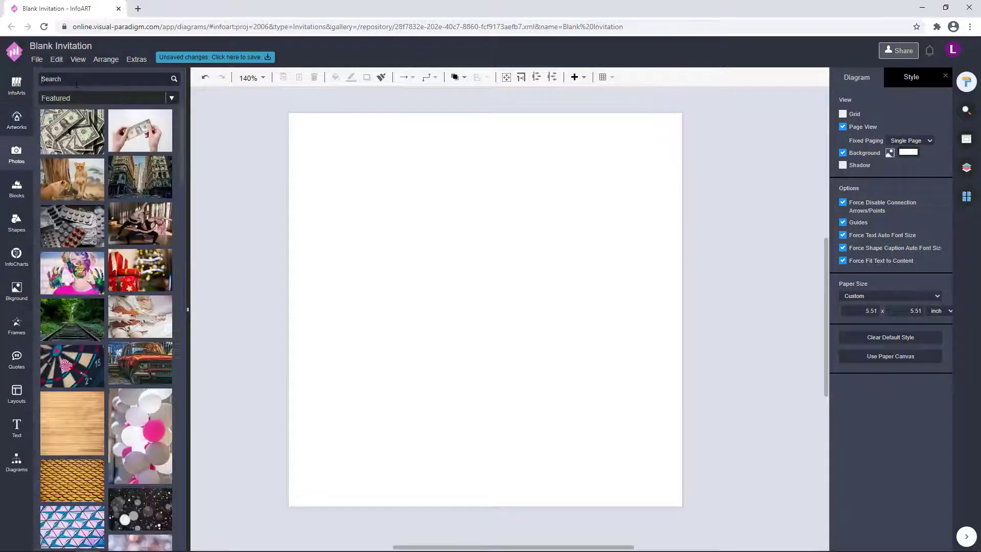
type("barbecue")
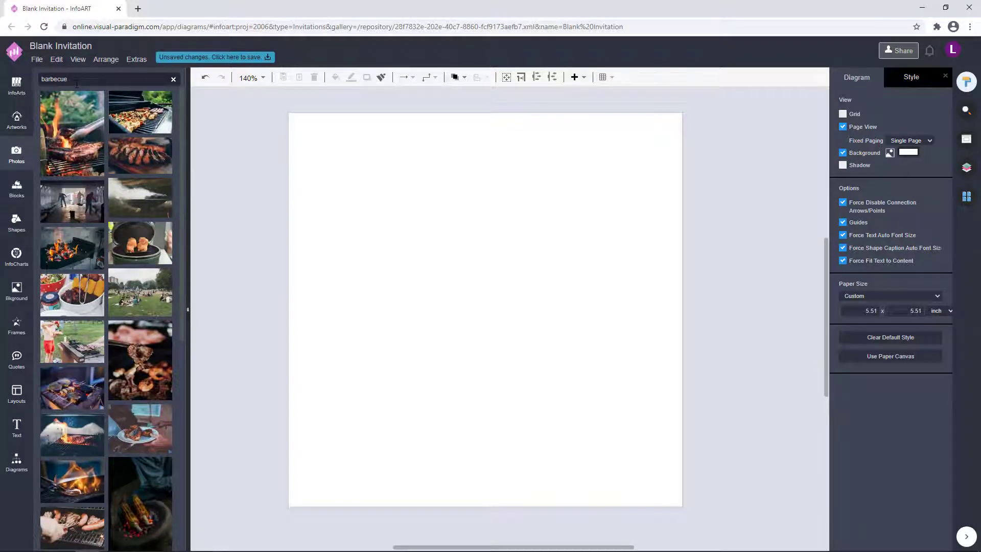
Try the flaming steak photo as the page background and undo it
mouse_move(73, 152)
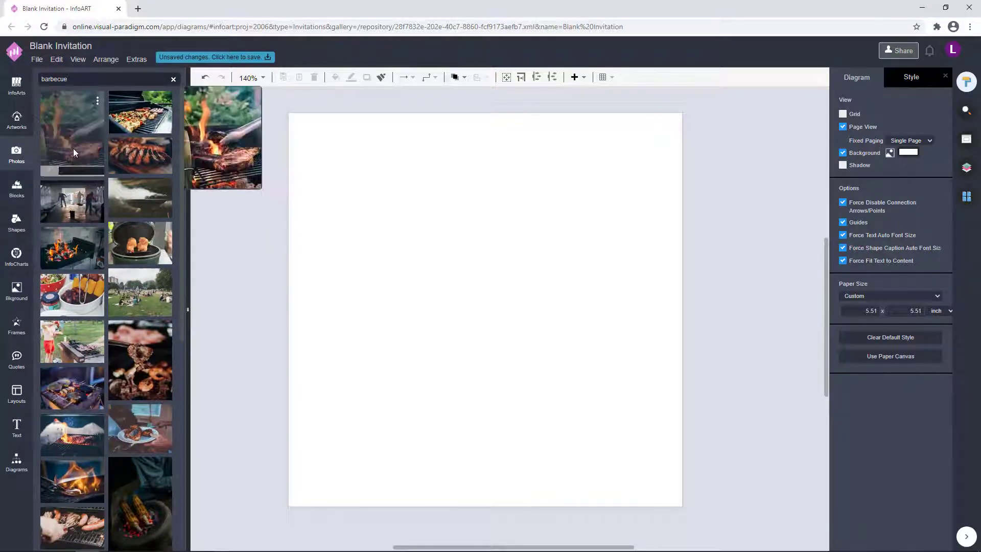
left_click_drag(74, 151, 256, 185)
left_click(256, 185)
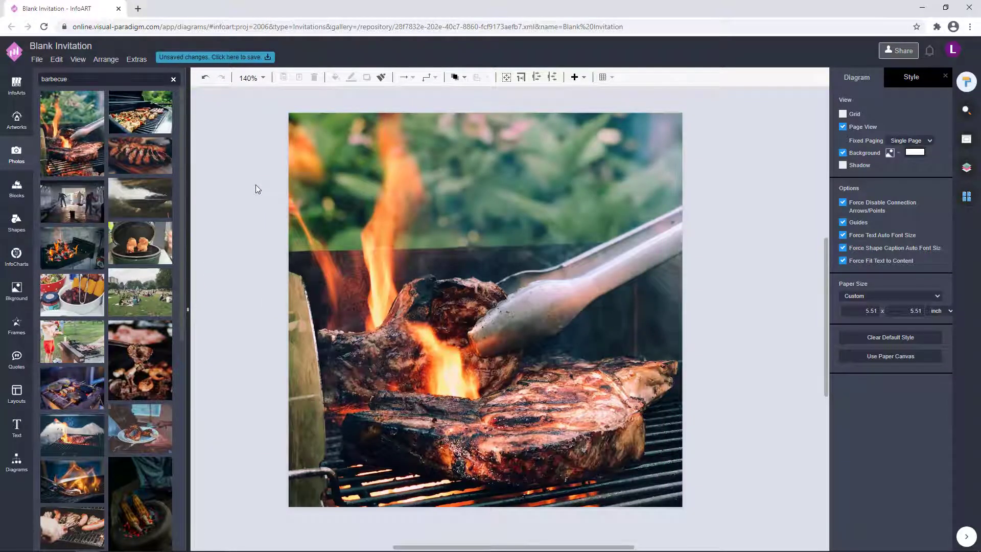
key("ctrl+z")
key("ctrl+z")
key("ctrl+z")
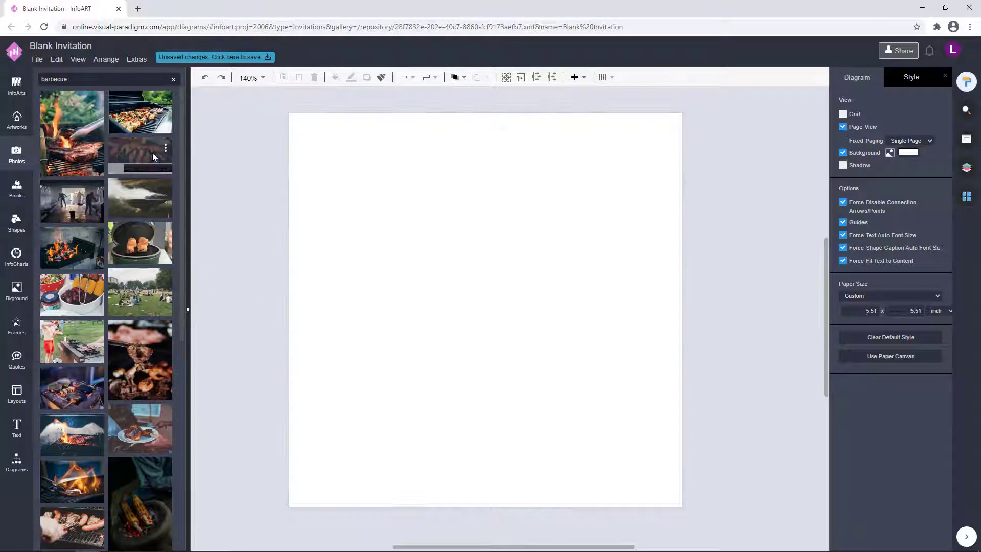
scroll(140, 277, "down", 7)
scroll(140, 277, "down", 5)
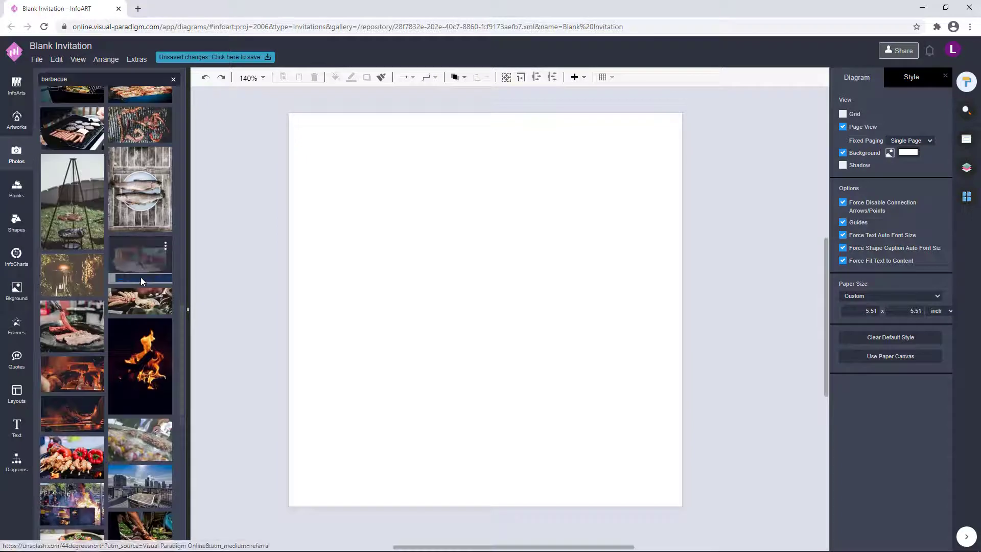
left_click_drag(140, 366, 237, 182)
key("ctrl+z")
scroll(128, 234, "down", 4)
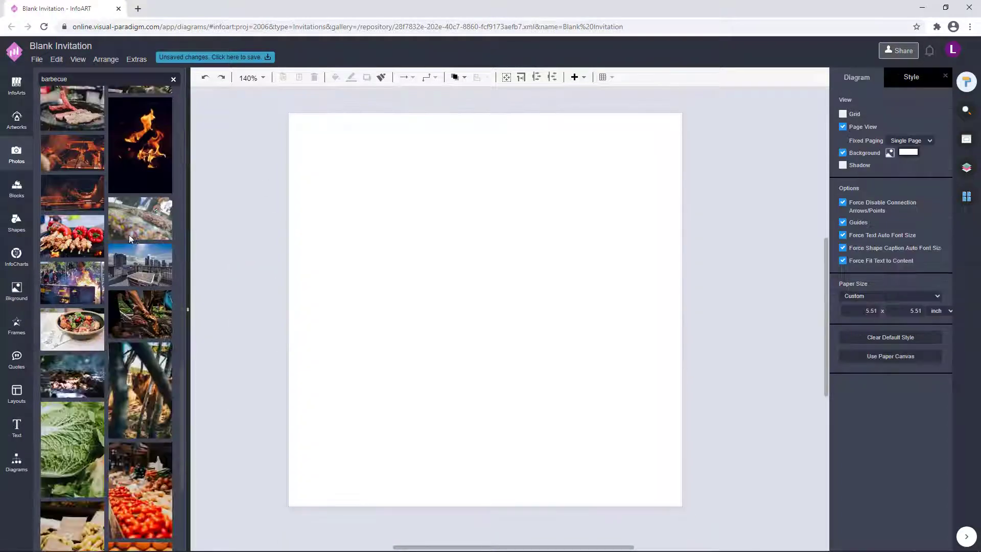
scroll(302, 182, "down", 2)
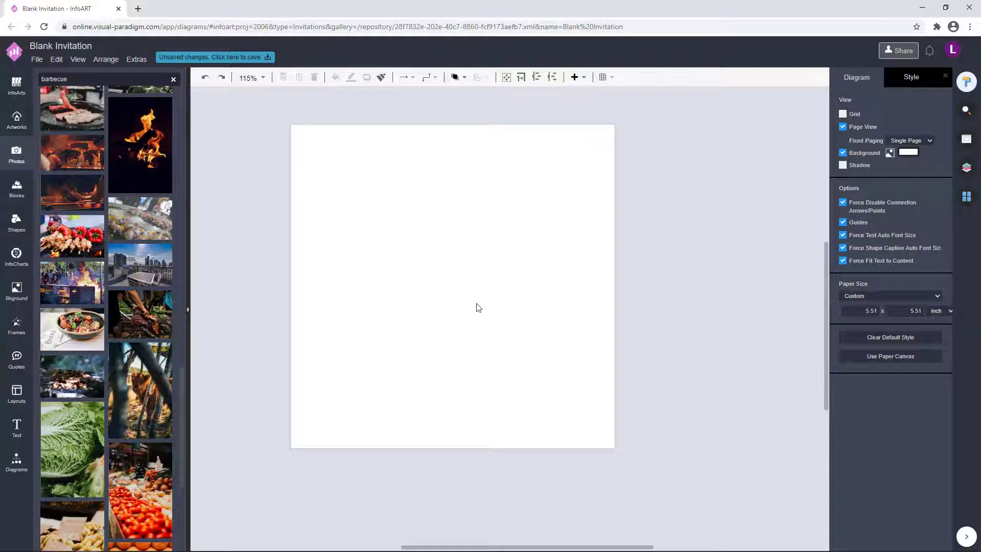
scroll(541, 281, "up", 2)
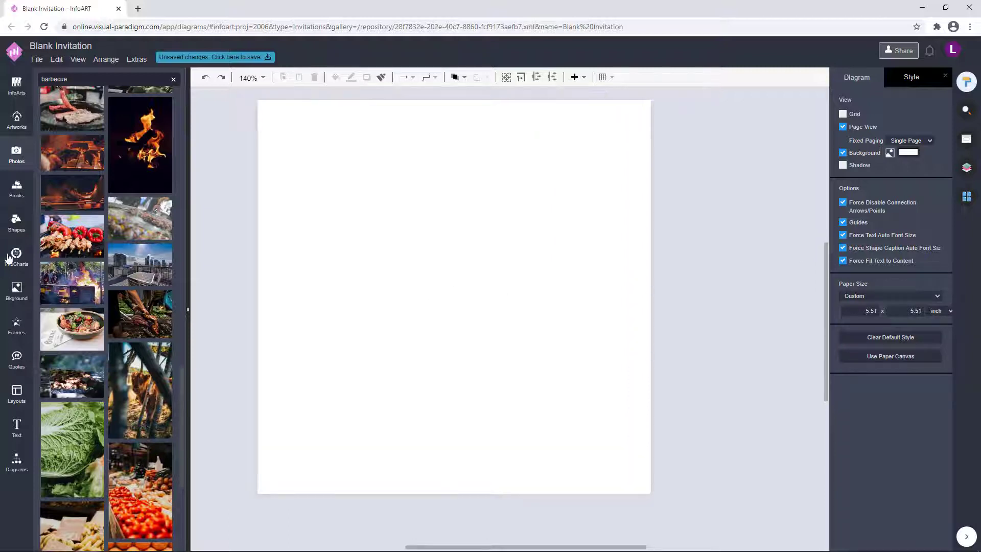
Place a rectangular picture frame on the page and stretch it across the full width of the page's lower part
left_click(16, 324)
left_click_drag(147, 379, 394, 401)
left_click_drag(380, 387, 281, 413)
left_click_drag(365, 439, 652, 430)
left_click_drag(454, 386, 453, 319)
left_click(752, 210)
Add the flaming steak photo to the page, enlarge it beyond the page width and move it over the frame
left_click(16, 153)
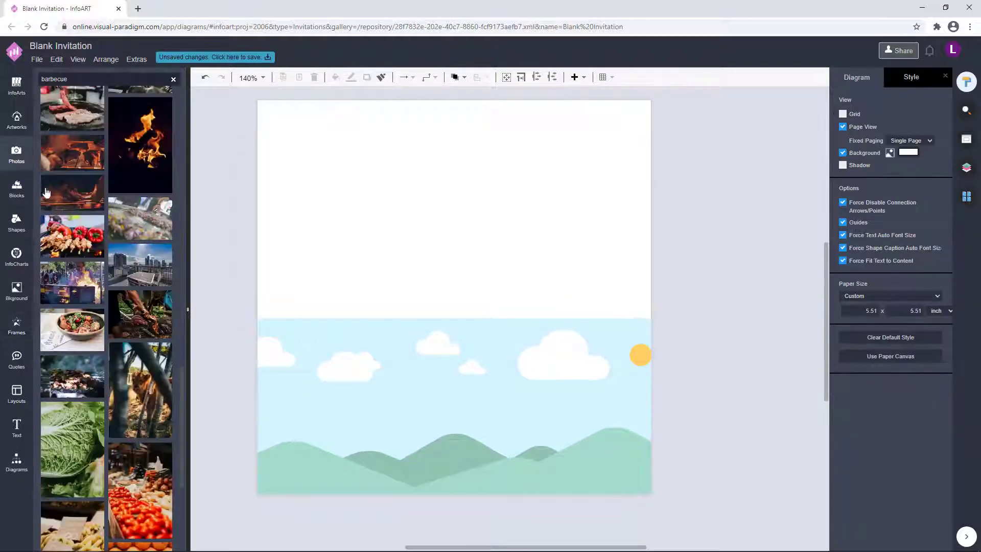
left_click_drag(89, 137, 344, 275)
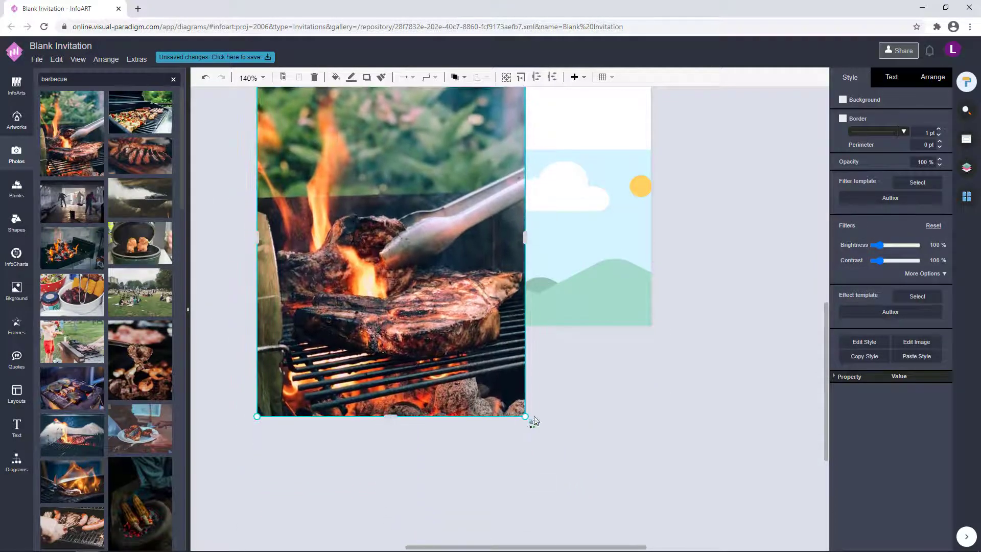
left_click_drag(525, 416, 583, 493)
scroll(686, 393, "down", 4)
left_click_drag(638, 429, 684, 489)
left_click_drag(609, 378, 609, 319)
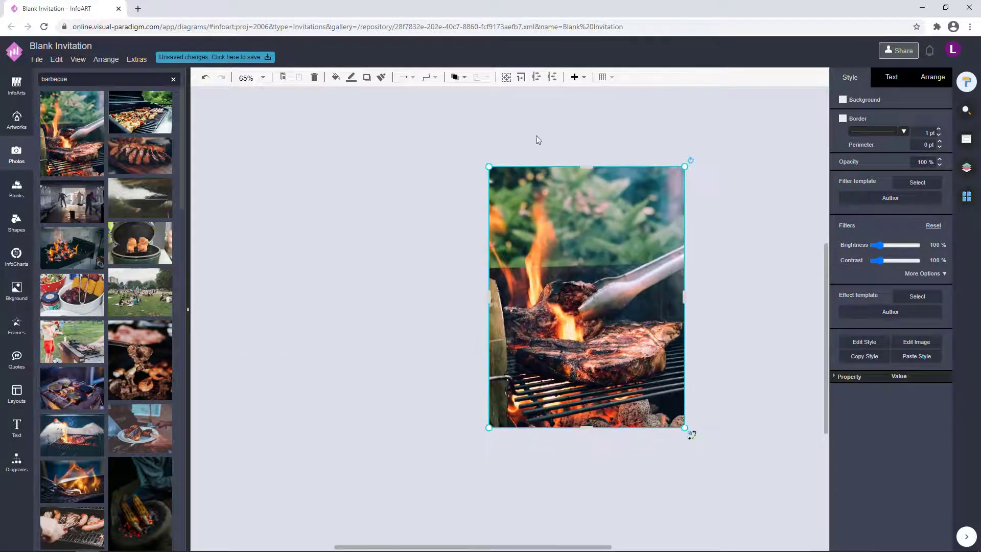
Send the steak photo behind the frame, shrink it to slightly wider than the page, and select it together with the frame
left_click(457, 78)
left_click(479, 112)
mouse_move(632, 401)
left_mouse_down()
mouse_move(631, 377)
mouse_move(631, 386)
left_mouse_up()
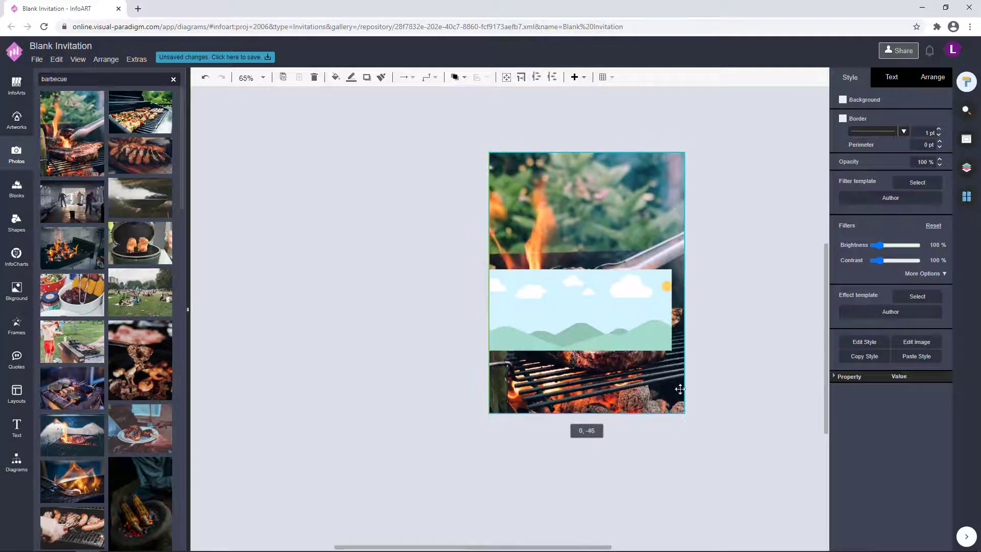
left_click_drag(685, 414, 675, 401)
left_click(690, 408)
left_click(621, 327)
left_click_drag(673, 351, 675, 353)
left_click(722, 368)
left_click_drag(477, 141, 682, 407)
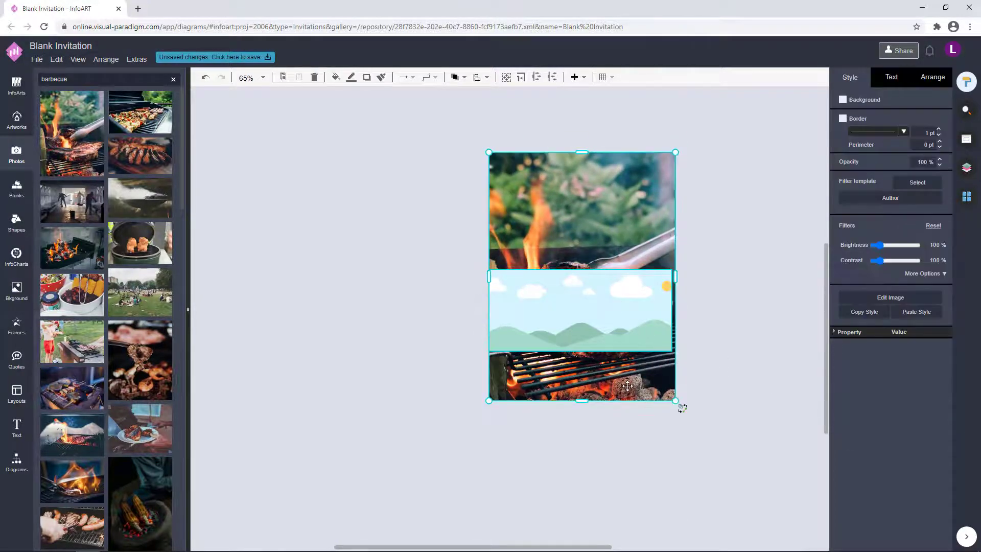
Try to fit the steak photo into the frame, undo the attempts and delete the photo
right_click(628, 387)
left_click(668, 501)
left_click(603, 373)
scroll(598, 367, "up", 2)
key("ctrl+z")
left_click_drag(573, 289, 548, 295)
left_click(560, 388, "shift")
right_click(555, 396)
left_click(627, 508)
key("ctrl+z")
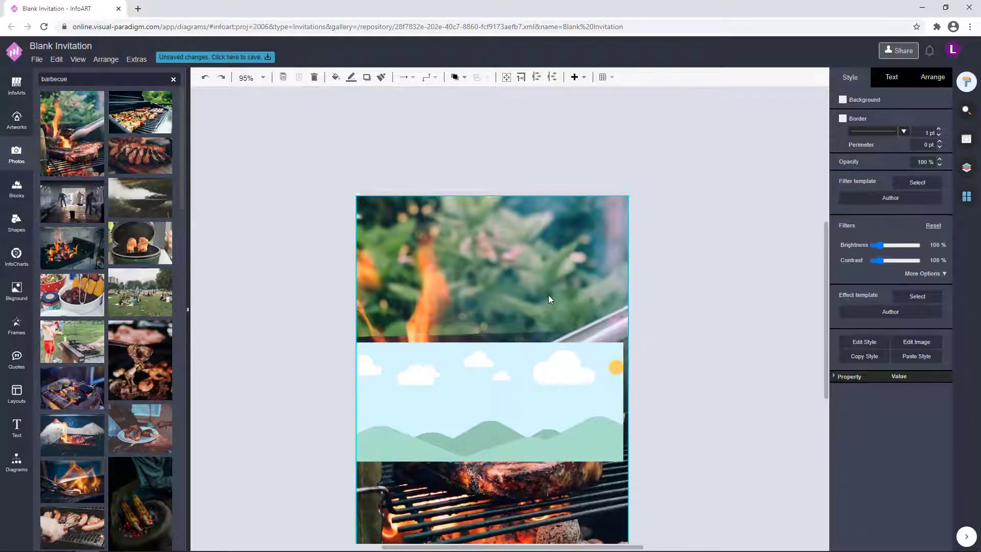
key("Delete")
Try the grilled meat and shrimp photo over the frame and delete it
left_click_drag(138, 396, 664, 540)
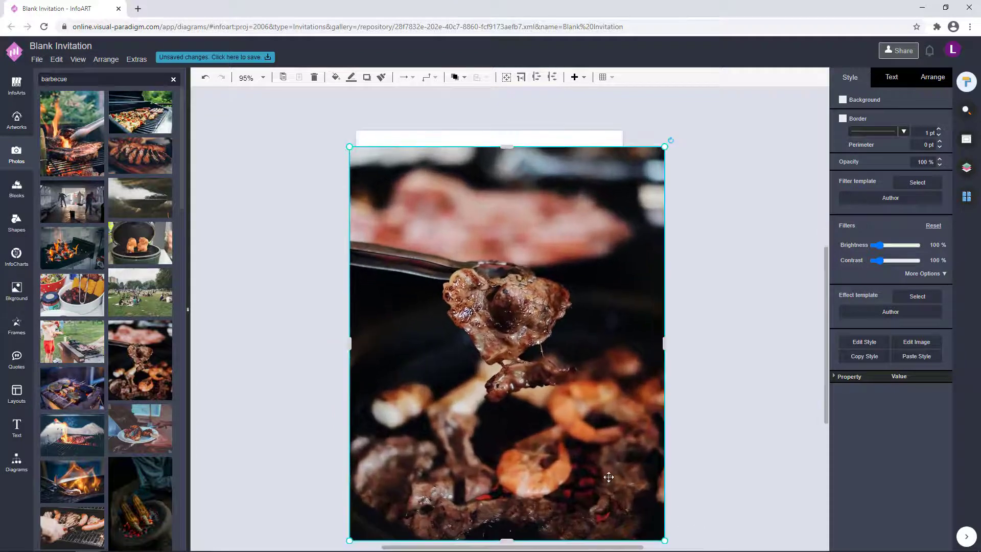
left_click(454, 77)
left_click(597, 386)
key("Delete")
Add the photo of skewers and sausages on a grill, send it behind the frame and size it slightly wider than the page
left_click_drag(140, 115, 429, 337)
left_click_drag(581, 418, 678, 483)
left_click_drag(615, 466, 615, 449)
left_click(455, 77)
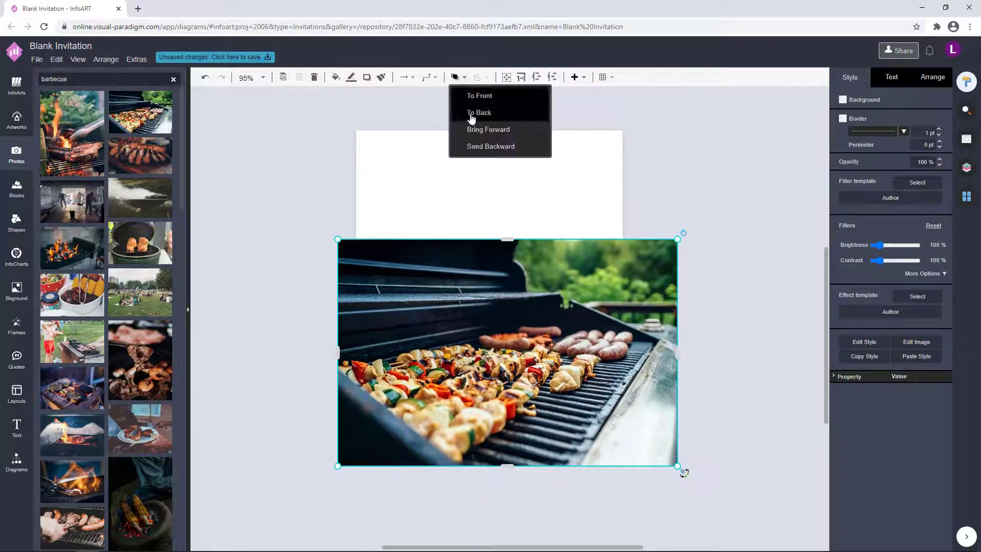
left_click(470, 114)
left_click_drag(678, 466, 636, 434)
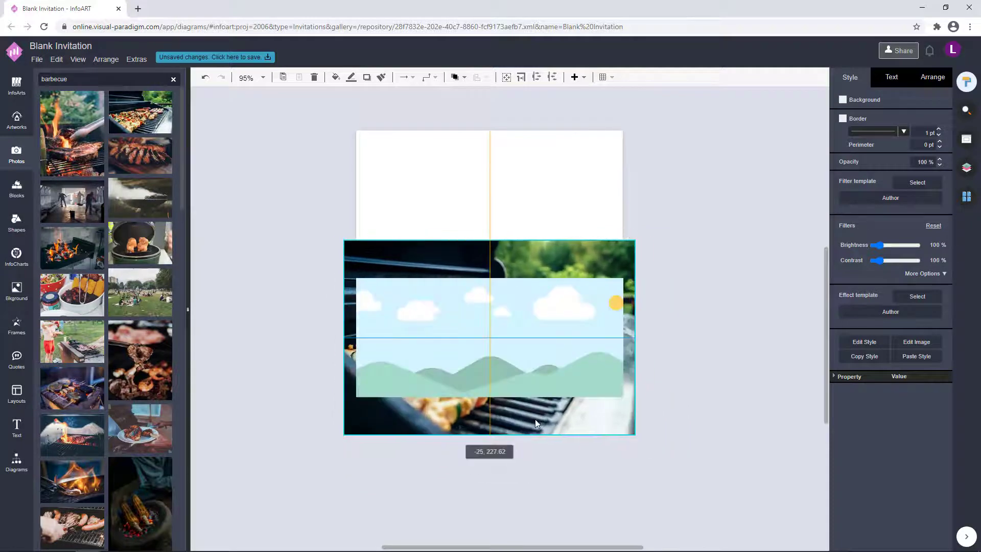
Try to fit the grill photo into the frame and undo it
right_click(470, 341)
left_click(542, 458)
left_click(721, 355)
key("ctrl+z")
Nudge the grill photo slightly upward and fit it into the frame on the page's lower part
mouse_move(630, 335)
left_mouse_down()
mouse_move(630, 346)
mouse_move(632, 329)
left_mouse_up()
left_click(586, 357, "shift")
right_click(585, 356)
left_click(619, 471)
left_click(714, 337)
key("ctrl+z")
left_click(571, 343, "shift")
right_click(570, 343)
left_click(607, 458)
left_click(720, 349)
Add a general rectangle above the grill photo and stretch it down to the photo and across nearly the full page width
scroll(589, 169, "up", 1)
scroll(589, 169, "up", 1)
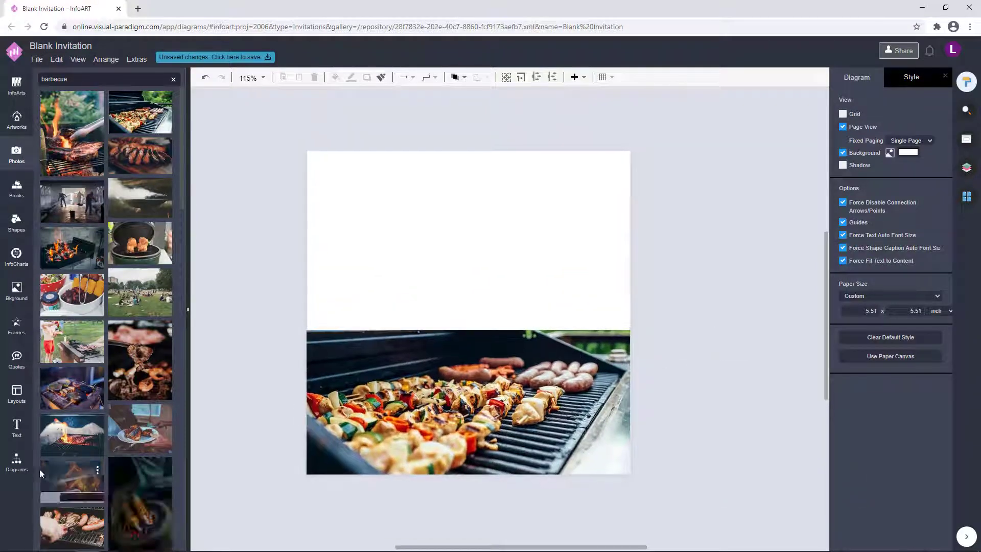
left_click(17, 463)
scroll(83, 449, "down", 5)
left_click(57, 488)
scroll(130, 404, "down", 6)
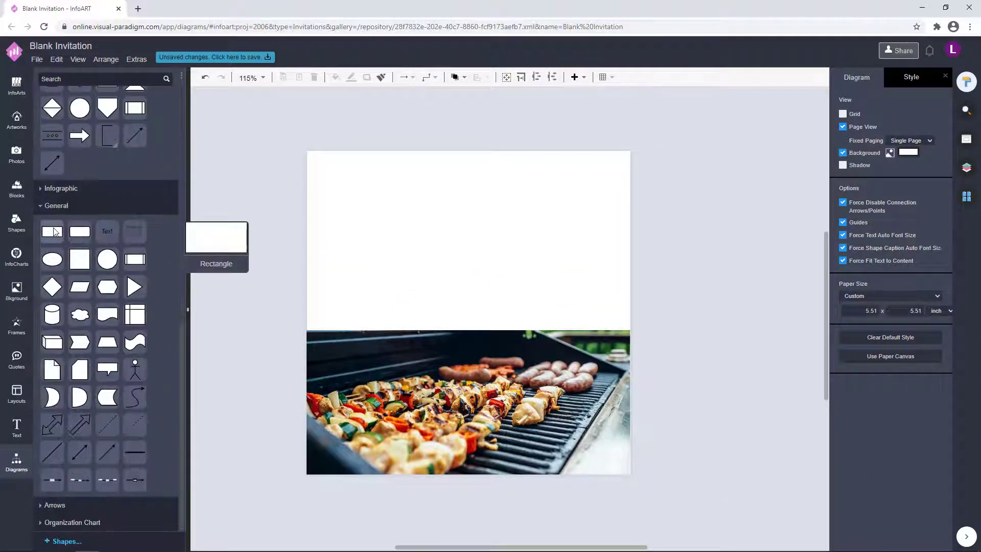
left_click_drag(53, 233, 364, 184)
left_click_drag(351, 193, 358, 331)
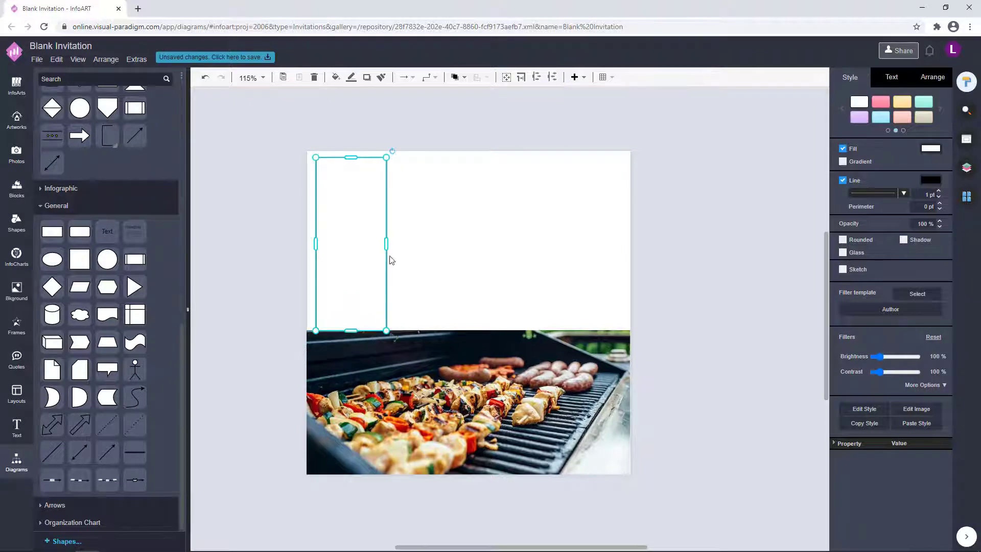
left_click_drag(387, 243, 620, 243)
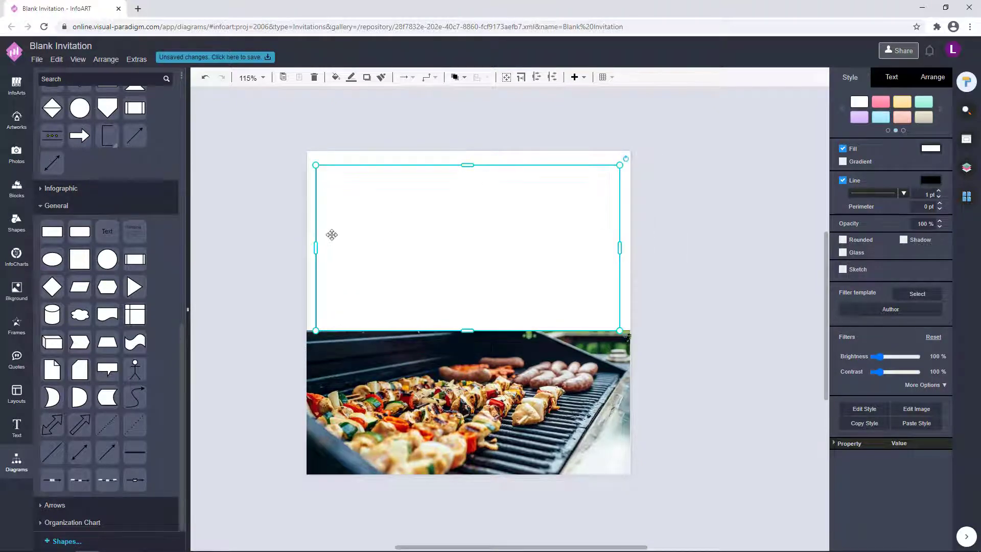
Adjust the rectangle's edges and centre it horizontally, leaving a narrow margin at about 18, 15 from the page corner
left_click_drag(316, 244, 320, 247)
left_click_drag(469, 157, 470, 160)
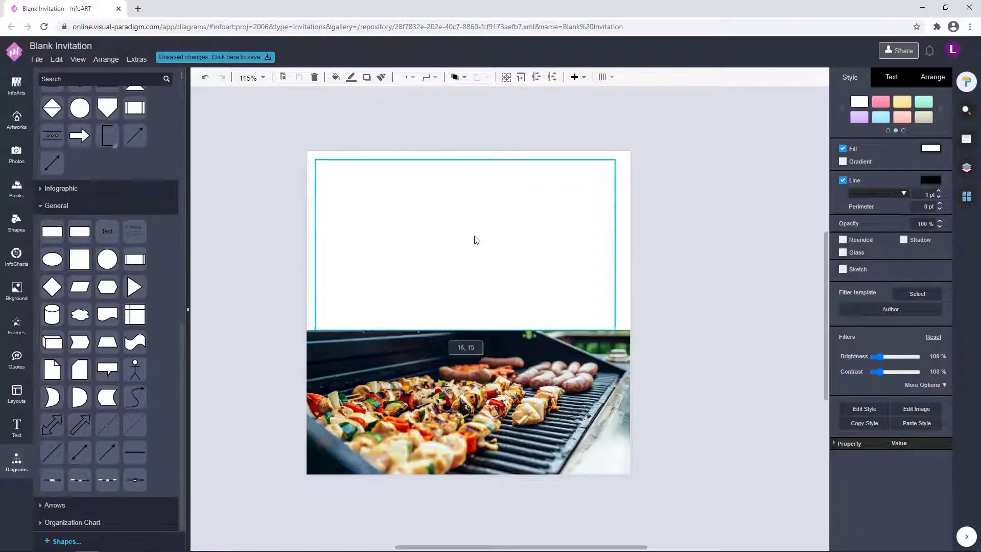
left_click_drag(620, 243, 620, 243)
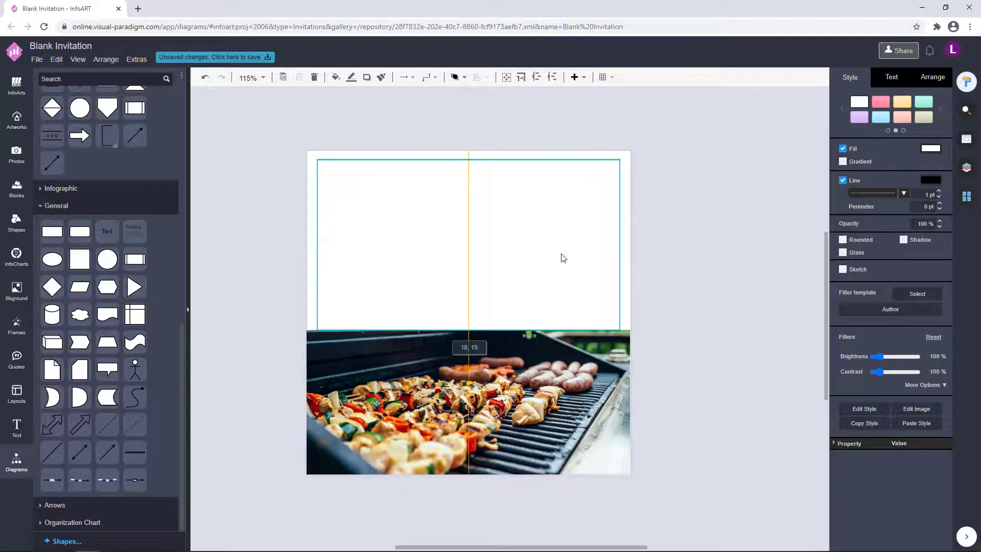
left_click(701, 228)
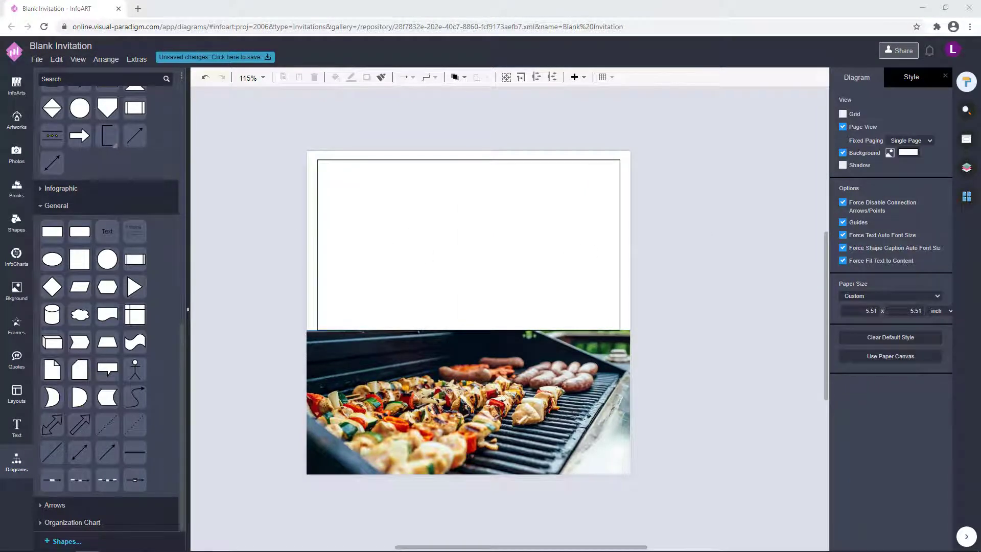
Set the page background to a dark orange-red colour
left_click(908, 152)
left_click_drag(892, 235, 851, 236)
key("ctrl+v")
left_click(946, 386)
Fill the rectangle with #5C2513 and remove its outline
left_click(517, 280)
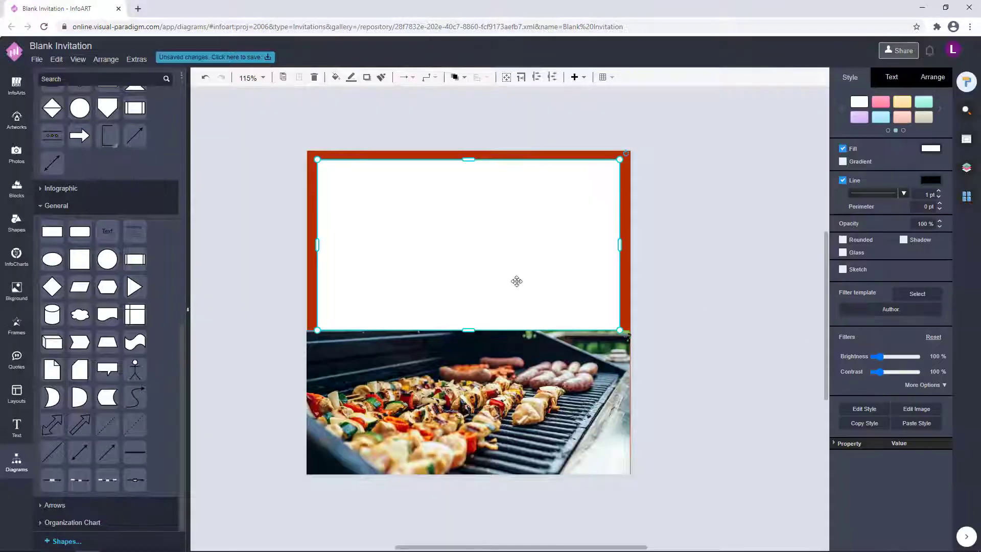
left_click(928, 149)
key("ctrl+v")
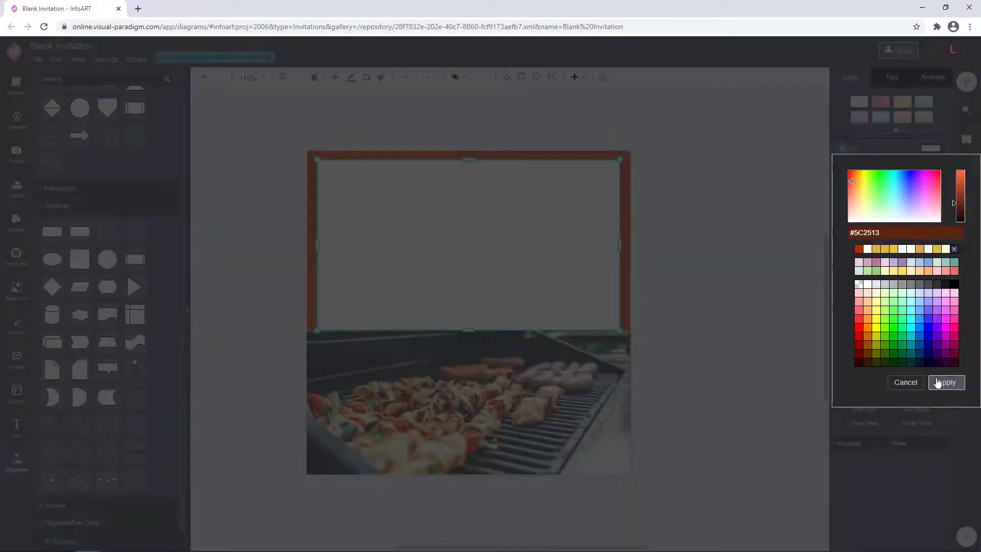
left_click(946, 383)
left_click(439, 219)
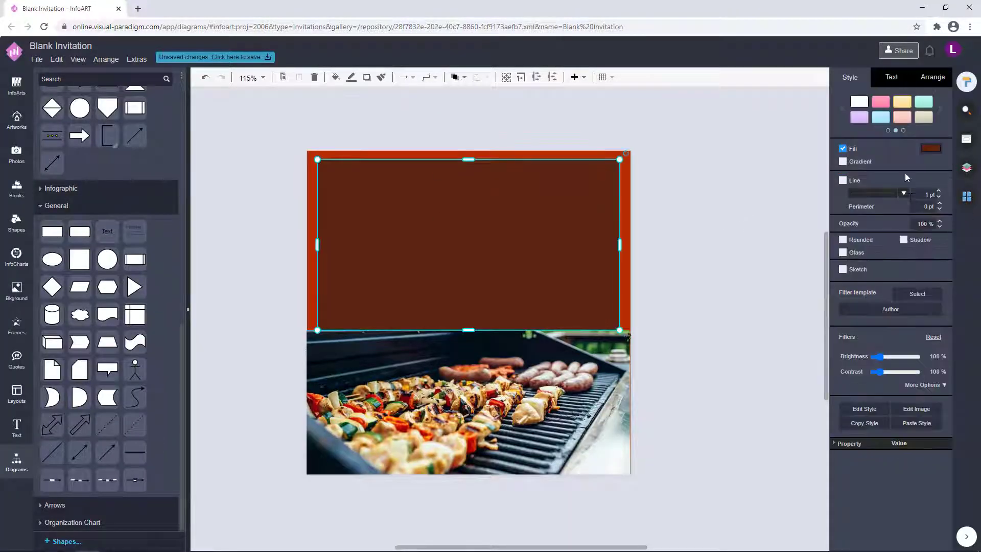
Change the rectangle's fill to a very dark reddish brown
left_click(928, 150)
key("ctrl+v")
left_click(946, 383)
left_click(778, 299)
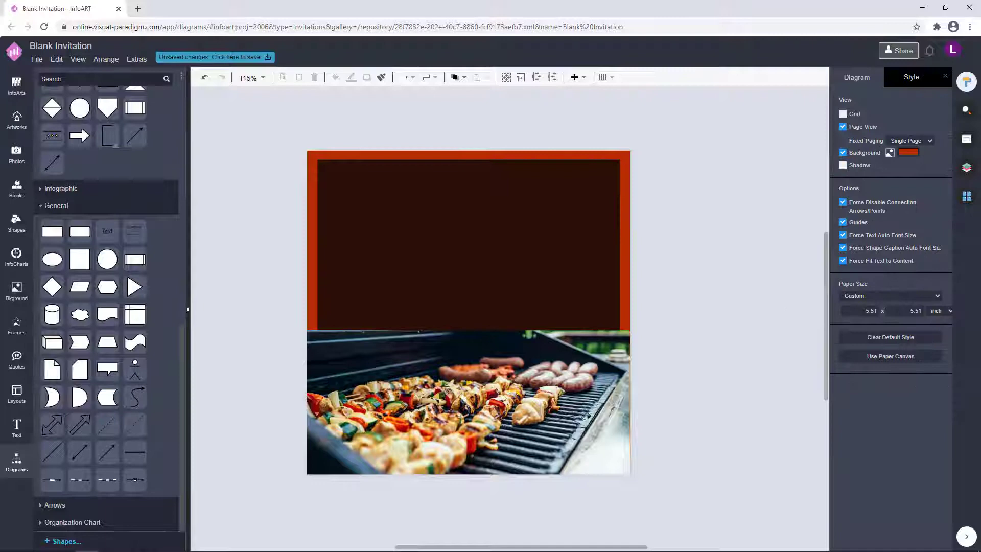
Change the rectangle's fill to #2B2A2A
left_click(517, 191)
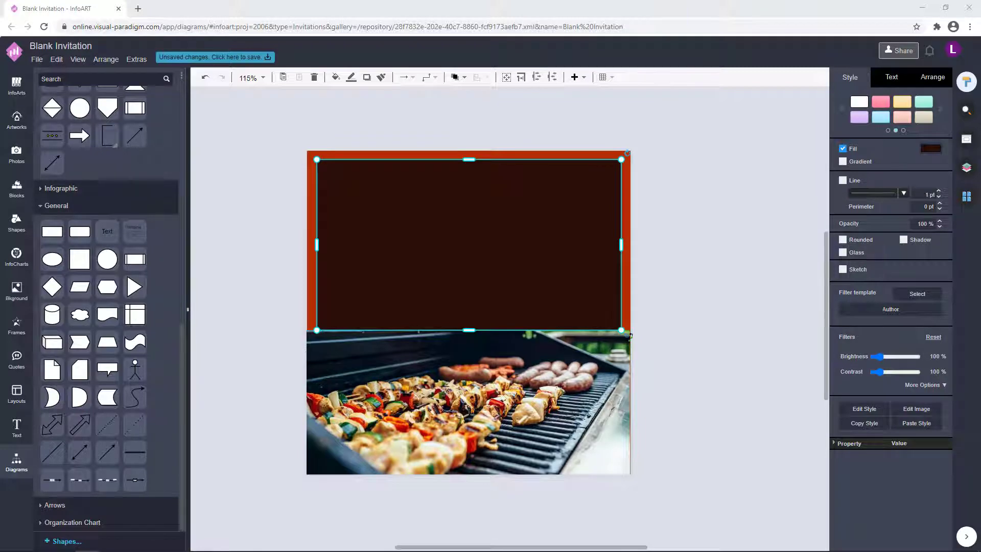
left_click(782, 207)
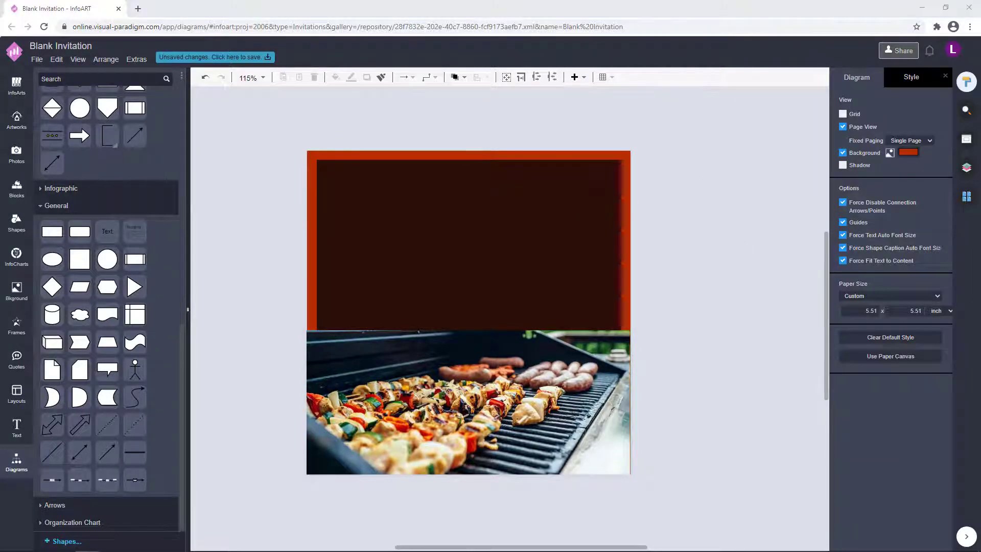
left_click(909, 153)
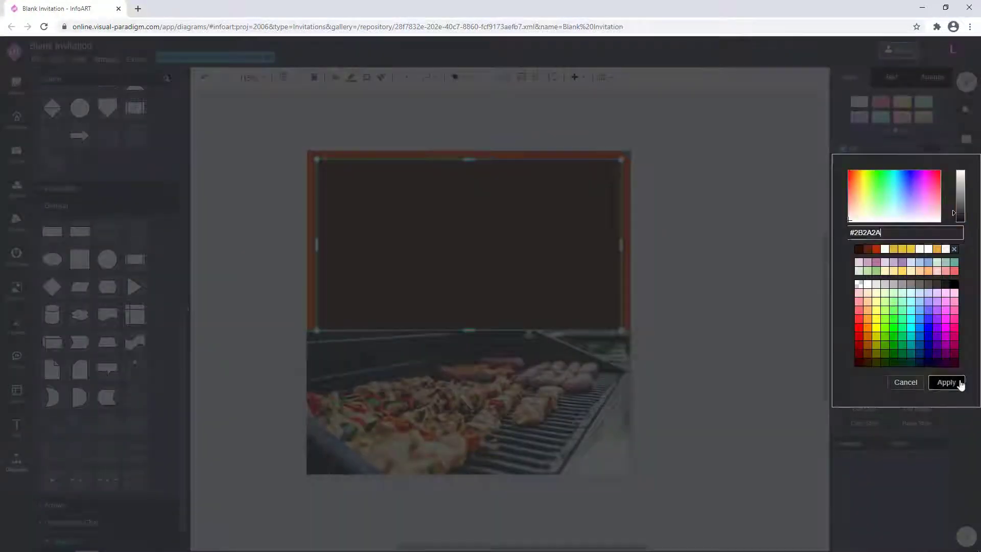
left_click(959, 383)
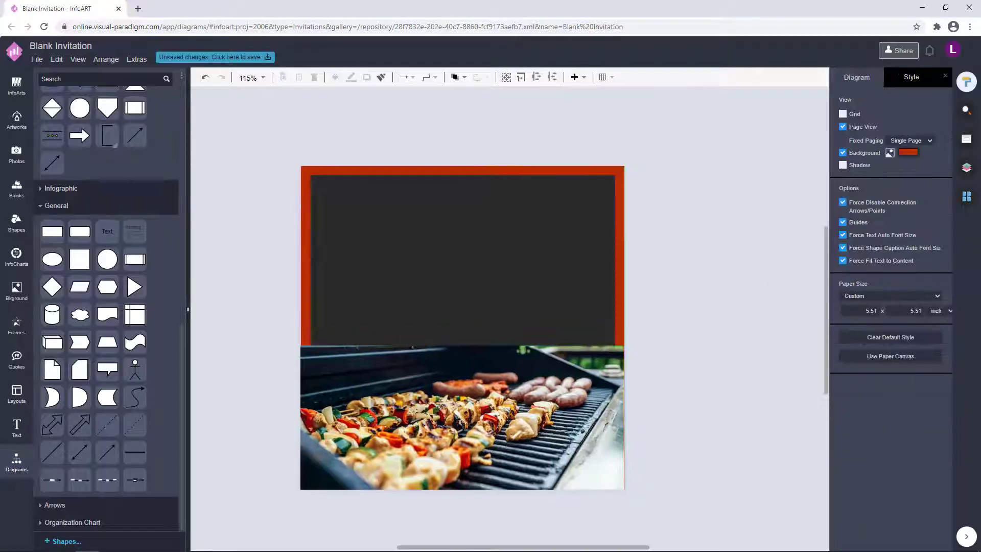
Set the page background colour to #E14D3A
left_click(909, 152)
key("ctrl+v")
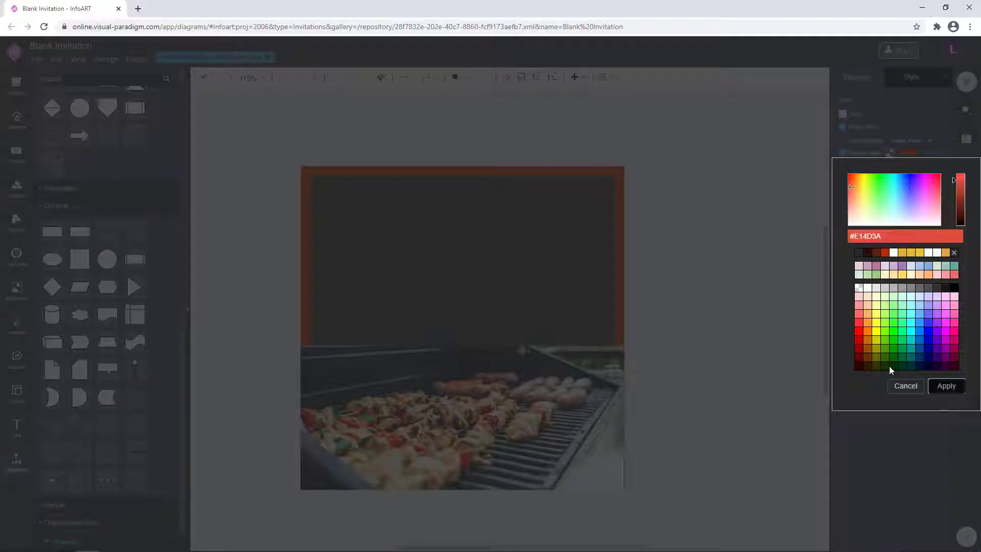
left_click(948, 386)
Change the dark rectangle's fill colour to #1F2325
left_click(598, 330)
left_click(932, 149)
left_click_drag(881, 233, 834, 280)
type("#1F2325")
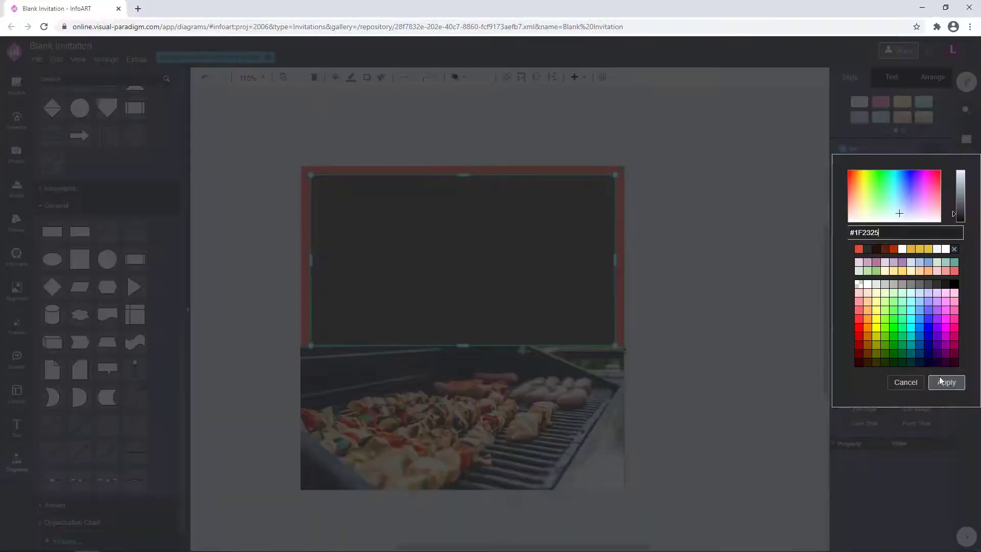
left_click(943, 382)
left_click(658, 282)
scroll(658, 282, "down", 1)
scroll(658, 281, "up", 1)
left_click(618, 437)
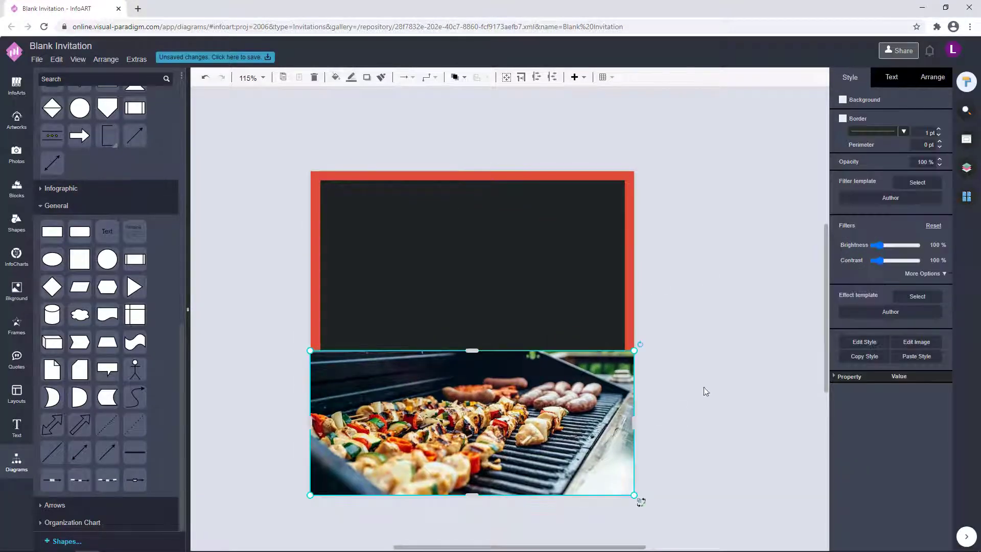
left_click(704, 389)
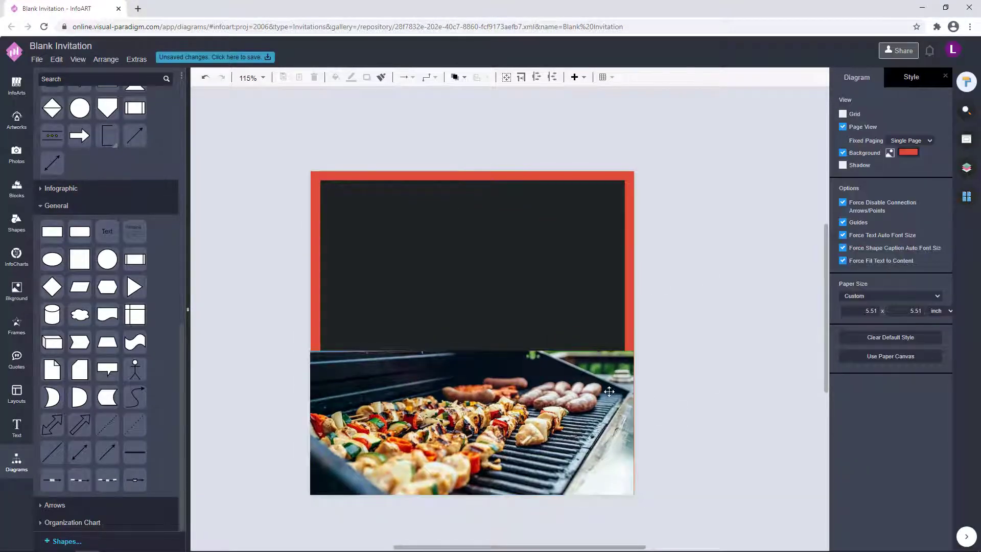
Add a text box, widen it and place it centred near the upper edge of the dark rectangle
double_click(283, 122)
left_click(333, 150)
left_click_drag(303, 146, 382, 146)
left_click_drag(348, 147, 568, 219)
Enter "BARBECUE" and "PARTY" on two lines as the text box content
double_click(467, 216)
type("BAR")
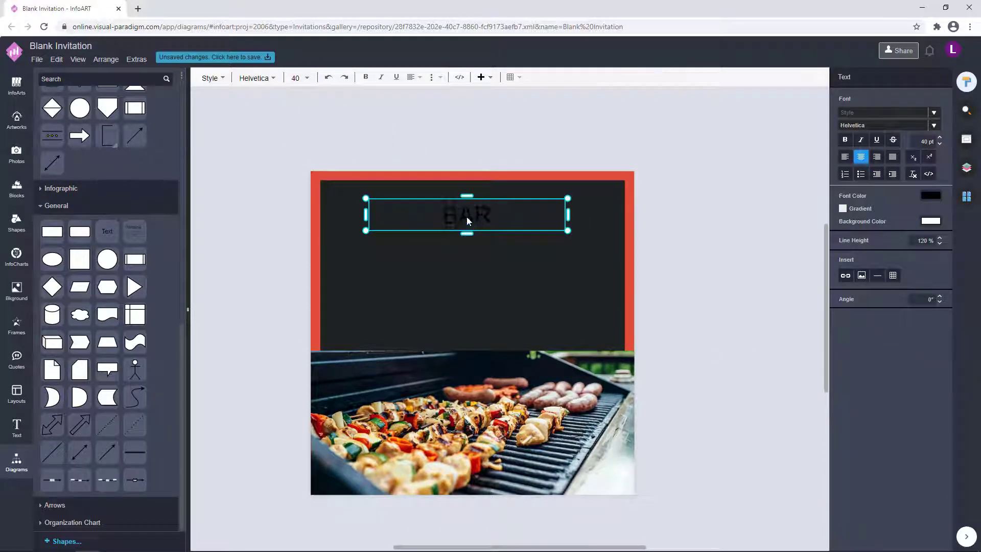
type("BECUE")
key("Return")
type("PARTY")
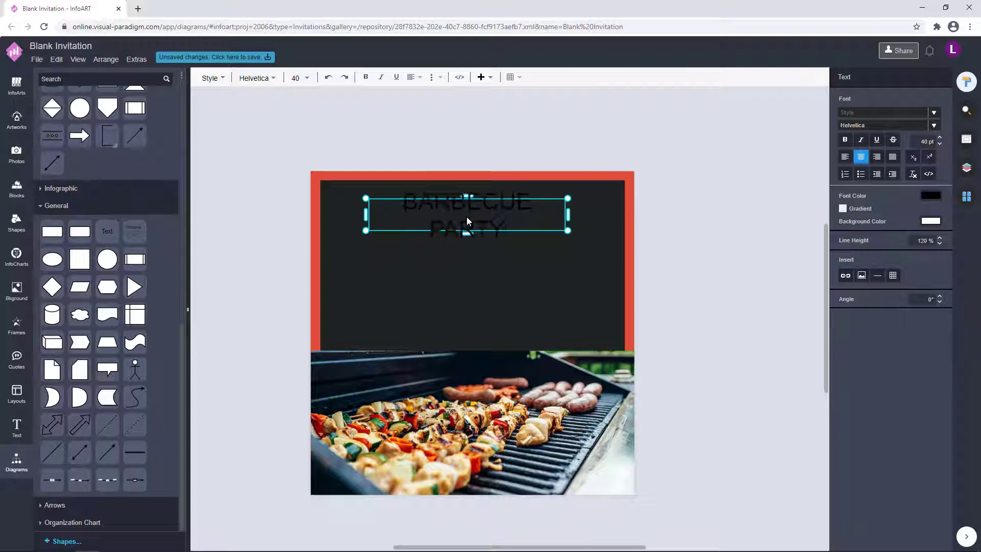
left_click(508, 254)
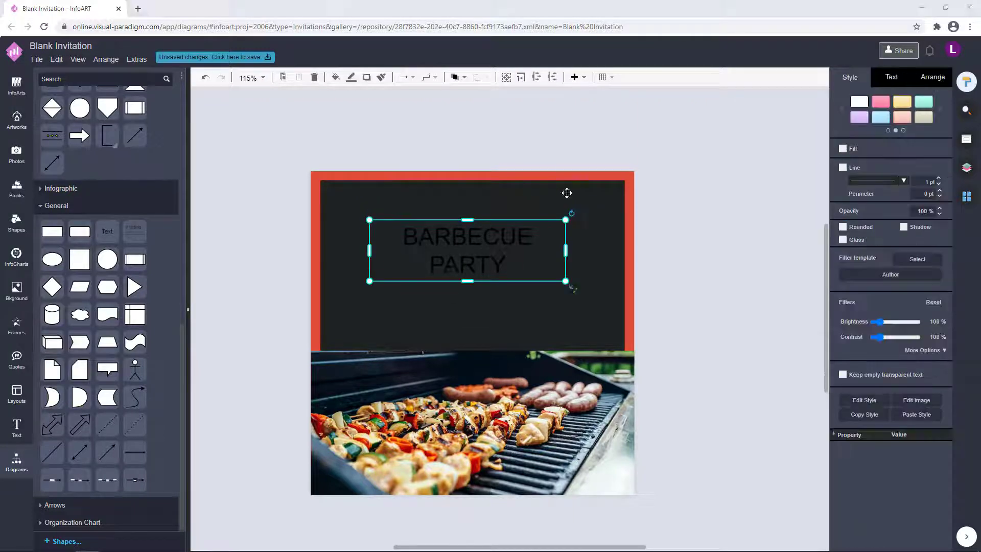
Set the title text's font colour to #E6D698
left_click(891, 81)
left_click(931, 195)
left_click(921, 293)
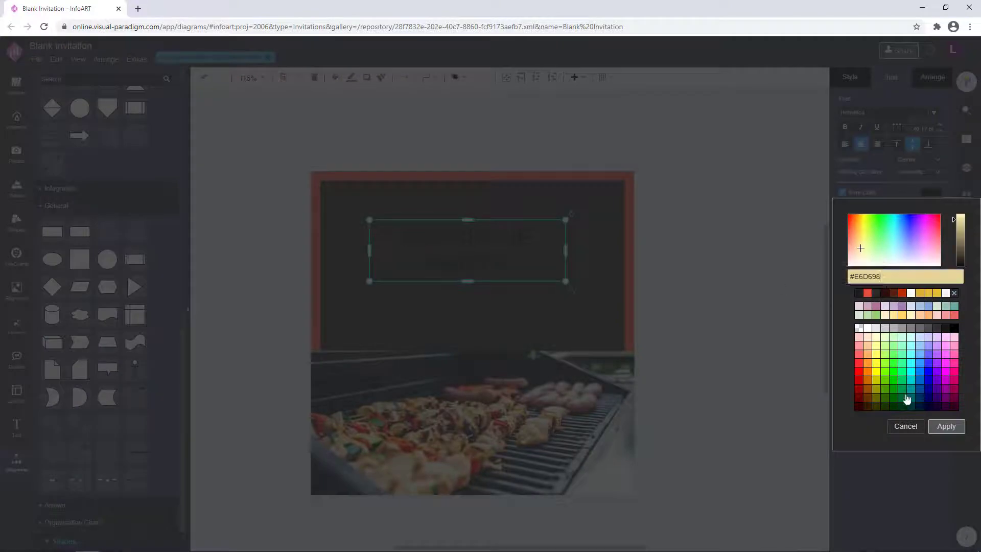
left_click(946, 426)
left_click(715, 317)
Change the font of the BARBECUE PARTY title to Hammersmith One
double_click(488, 266)
left_click(935, 126)
scroll(869, 230, "up", 10)
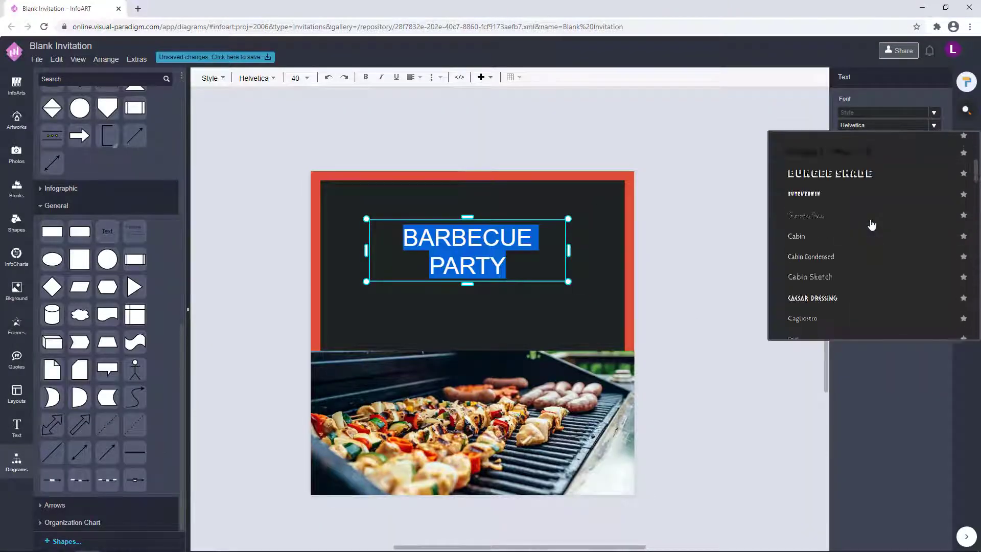
scroll(863, 244, "down", 10)
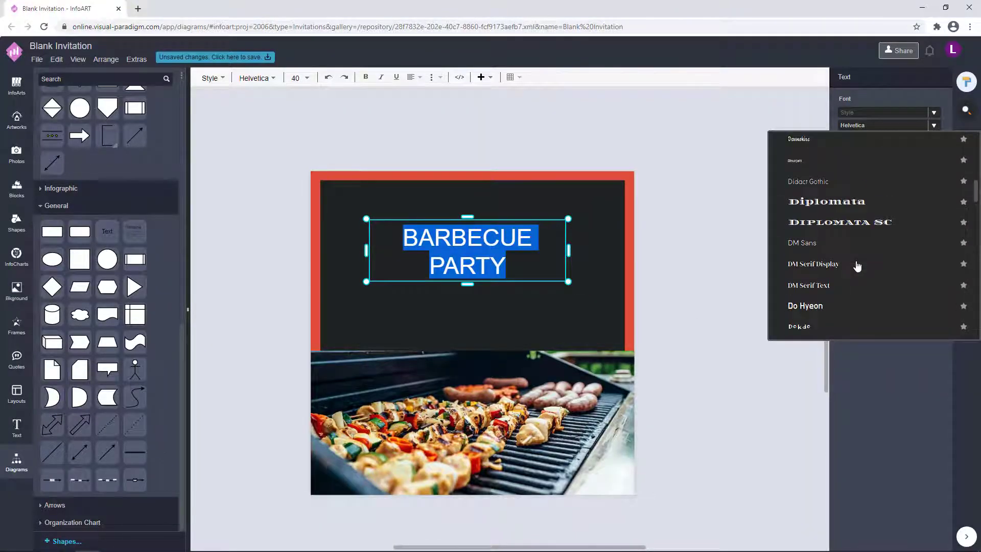
scroll(858, 267, "down", 15)
scroll(858, 265, "down", 5)
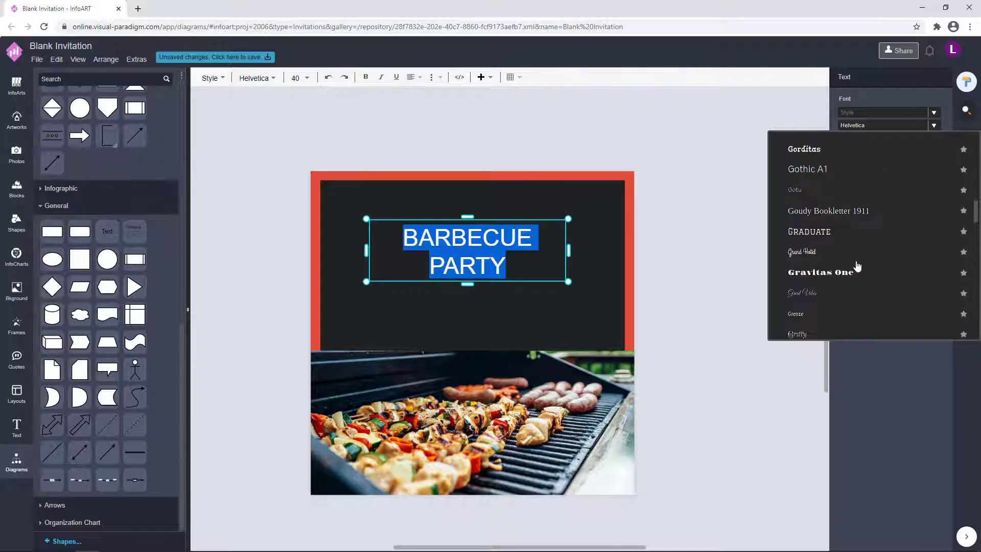
left_click(854, 275)
left_click(641, 221)
Set the title text's line height to 90%
double_click(498, 245)
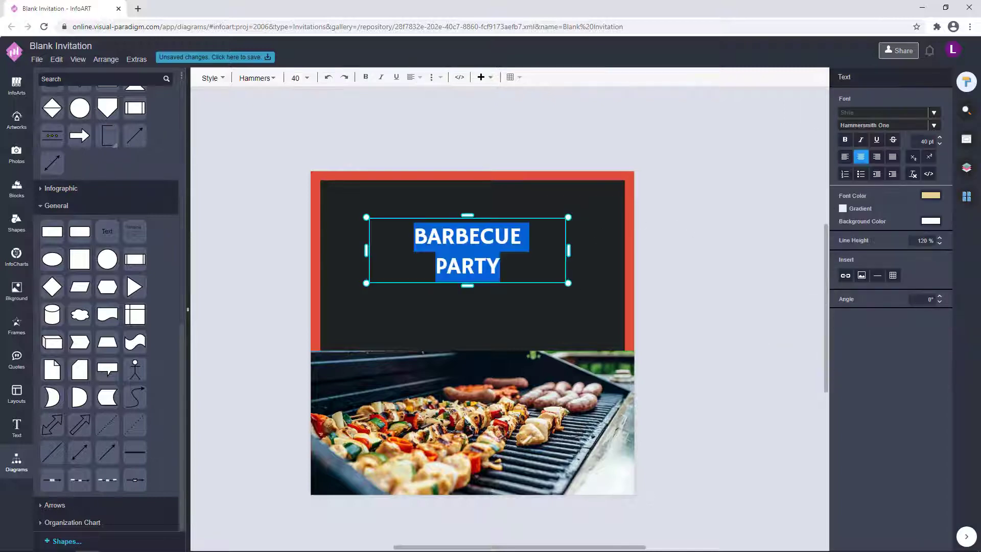
left_click(940, 243)
left_click(939, 244)
left_click(681, 239)
Remove the PARTY line from the title so its text box holds only "BARBECUE"
double_click(463, 239)
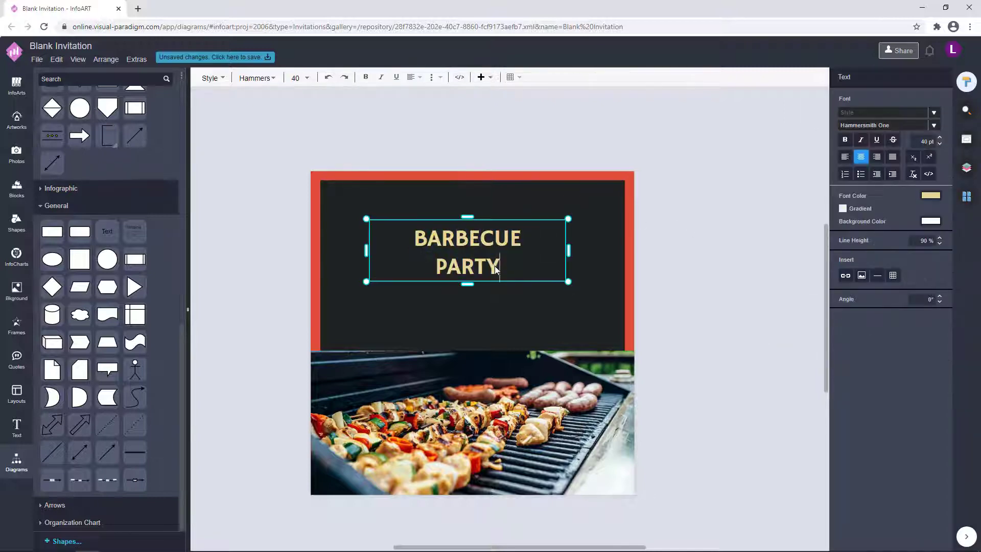
left_click_drag(501, 267, 436, 266)
key("BackSpace")
key("BackSpace")
key("Escape")
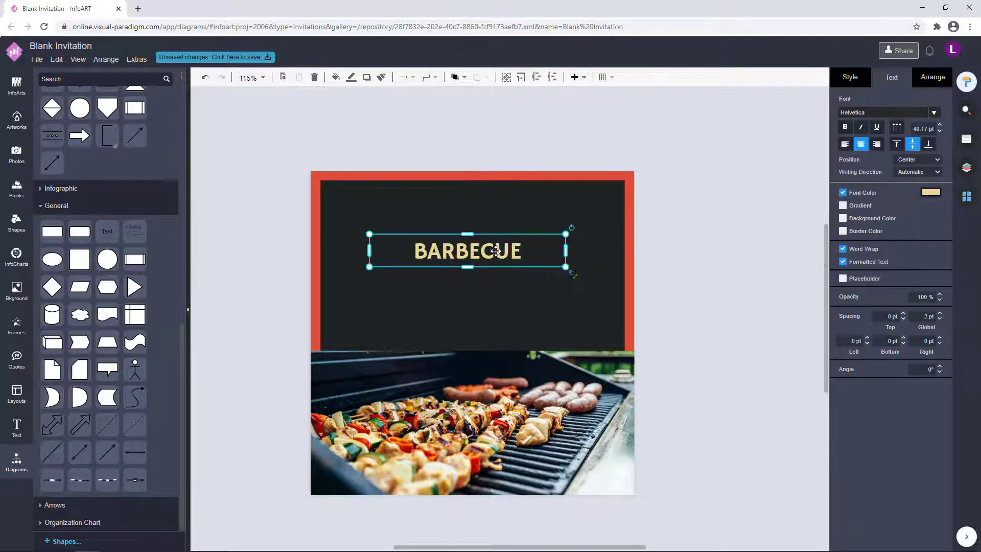
Duplicate the BARBECUE text box just beneath the original and replace its text with "PARTY"
mouse_move(498, 253)
left_mouse_down()
mouse_move(500, 282)
mouse_move(493, 266)
left_mouse_up()
double_click(500, 281)
type("PARTY")
left_click(661, 241)
left_click(665, 256)
Enlarge the BARBECUE and PARTY text boxes together
left_click(487, 252)
left_click(488, 277, "shift")
left_click(933, 77)
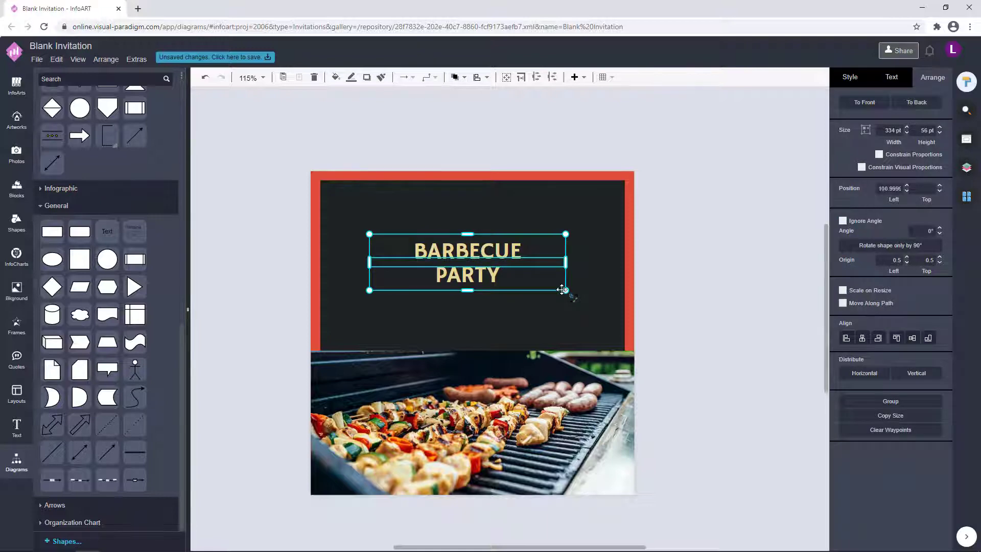
left_click_drag(563, 290, 611, 321)
left_click(630, 249)
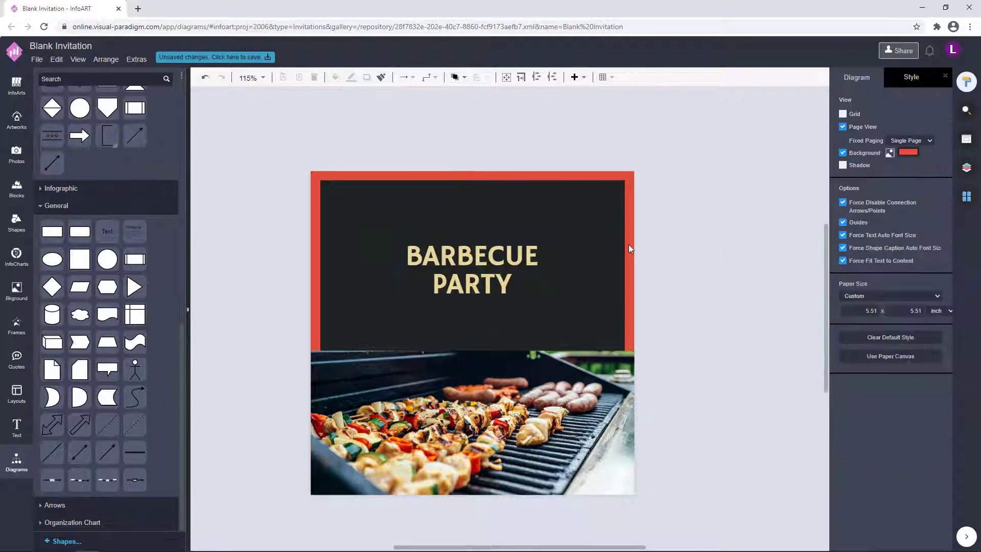
Move both title words up within the dark rectangle and enlarge them slightly more
left_click(474, 239)
left_click(493, 283, "shift")
left_click_drag(493, 283, 494, 262)
left_click_drag(593, 284, 599, 287)
left_click(617, 271)
left_click(512, 245)
left_click(522, 231)
left_click(511, 199)
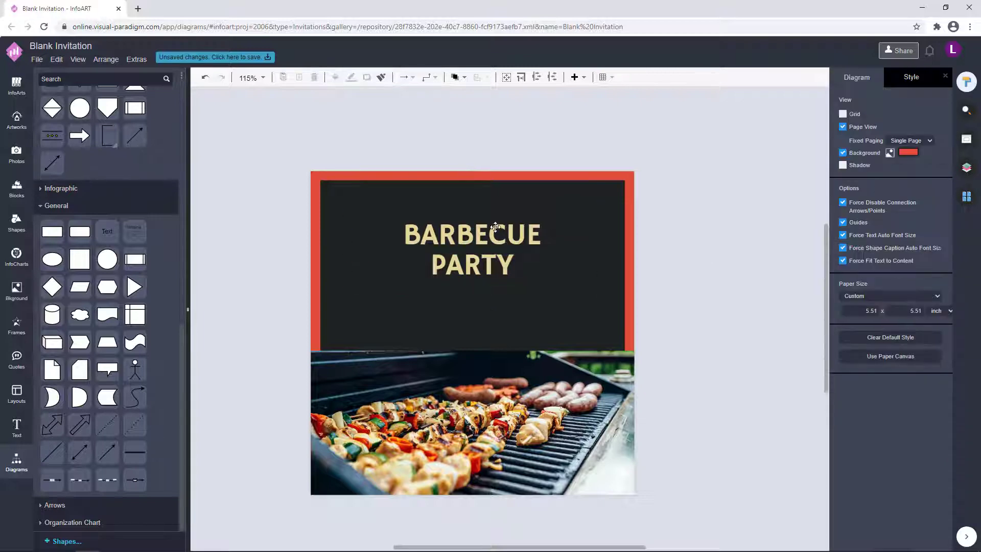
Duplicate the BARBECUE text box above the title and change its text to "You are invited"
left_click_drag(496, 227, 528, 198, "ctrl")
double_click(527, 198)
type("You ae")
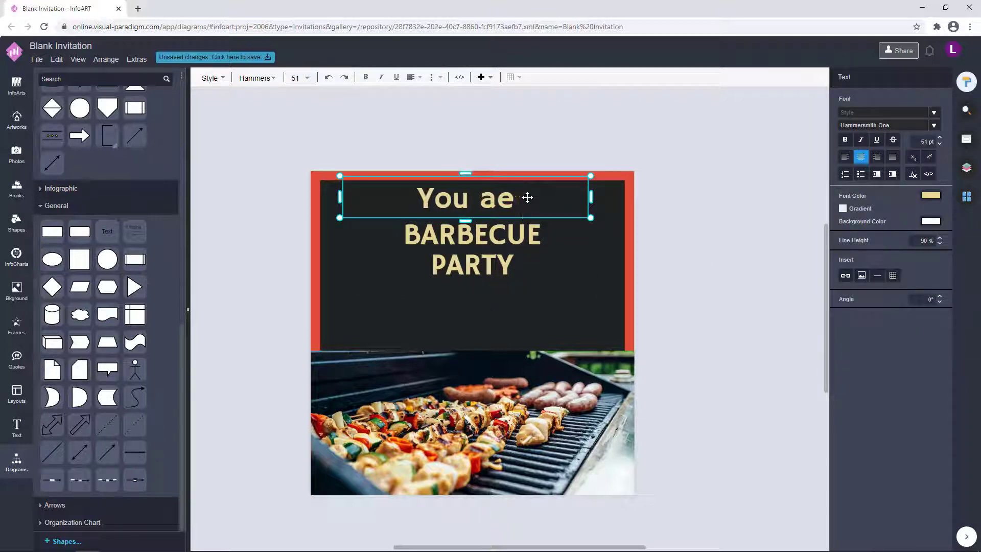
key("BackSpace")
type("re invited")
left_click(479, 153)
Shrink the "You are invited" line to 14 pt and centre it above BARBECUE
left_click(478, 198)
left_click_drag(591, 176, 474, 210)
left_click(687, 200)
left_click(493, 205)
left_click(702, 201)
left_click(492, 204)
left_click(787, 187)
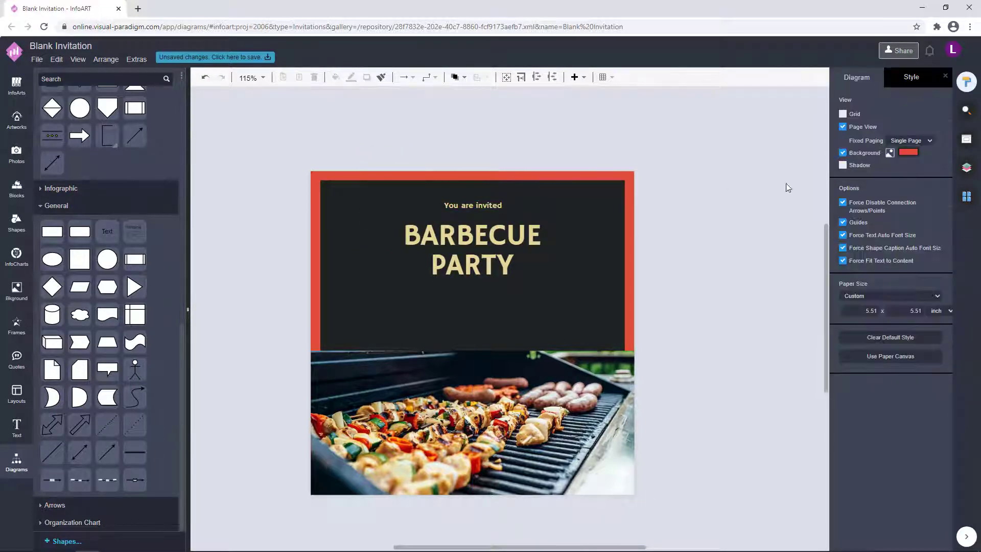
Replace the "You are invited" text with "Join us for our"
double_click(492, 207)
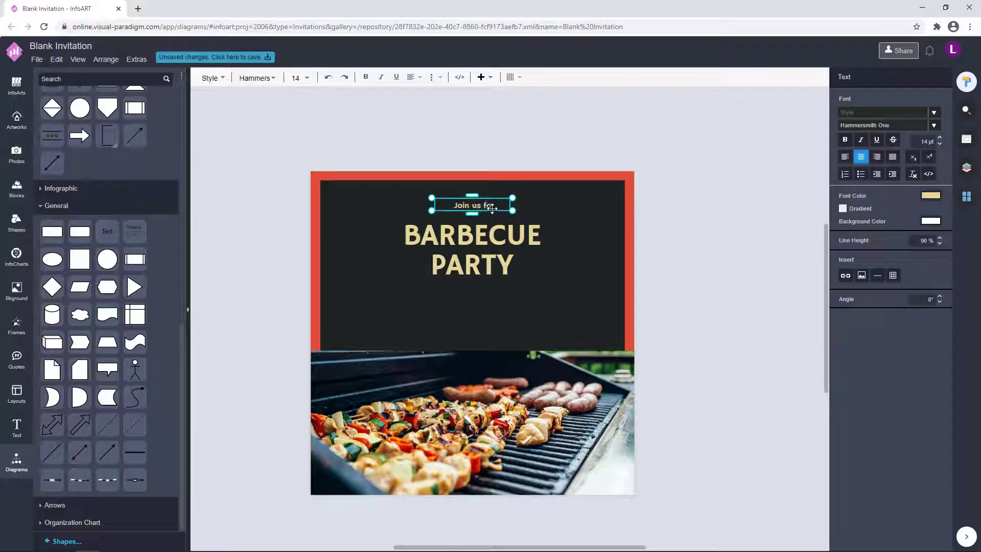
left_click(557, 212)
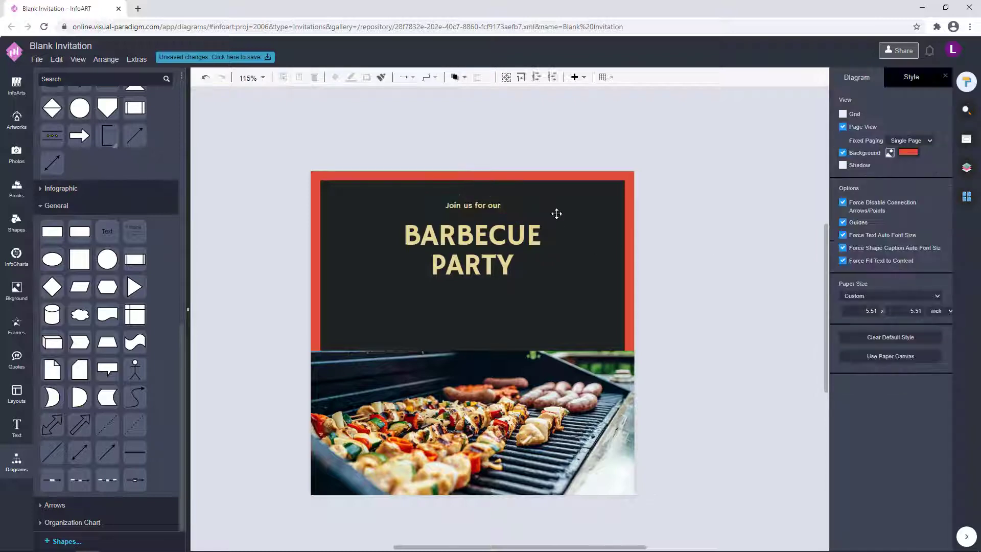
left_click(688, 199)
left_click(511, 204)
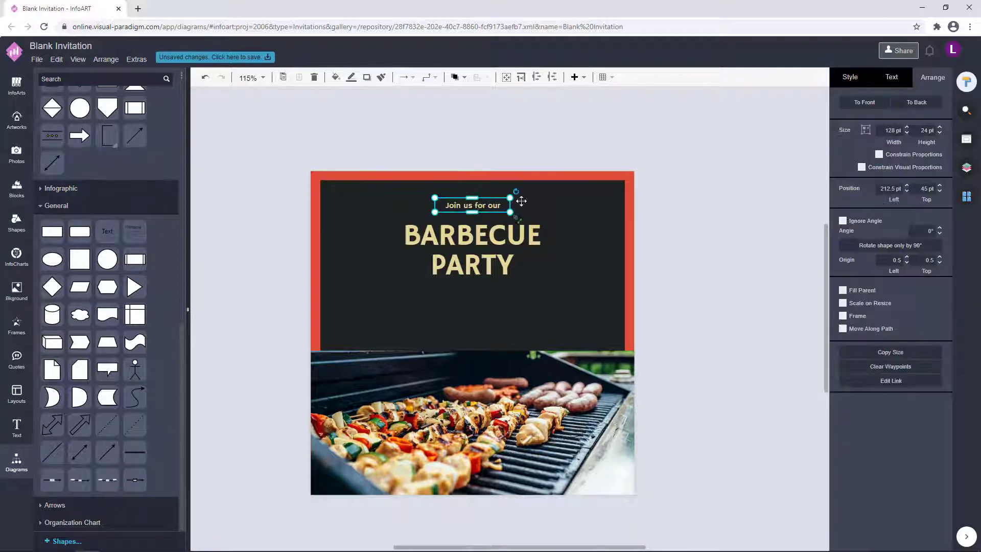
left_click(663, 191)
Move all three text lines down slightly and place a copy of "Join us for our" below PARTY
left_click(477, 239)
left_click(476, 239, "shift")
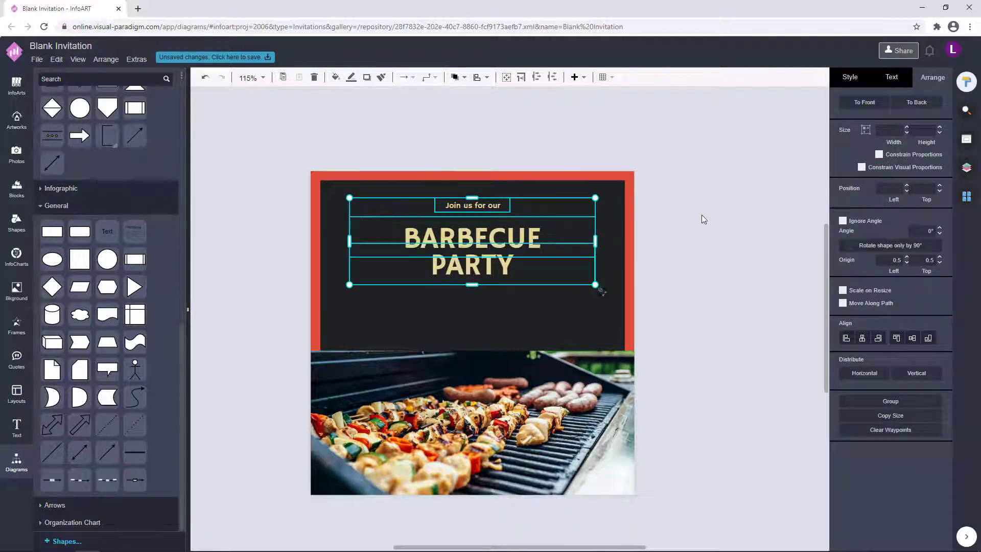
left_click(703, 218)
left_click(481, 266)
left_click(490, 235, "shift")
left_click(486, 206, "shift")
left_click_drag(498, 235, 490, 312)
left_click(740, 213)
Change the font of the lower "Join us for our" copy to a lighter sans-serif typeface
double_click(505, 313)
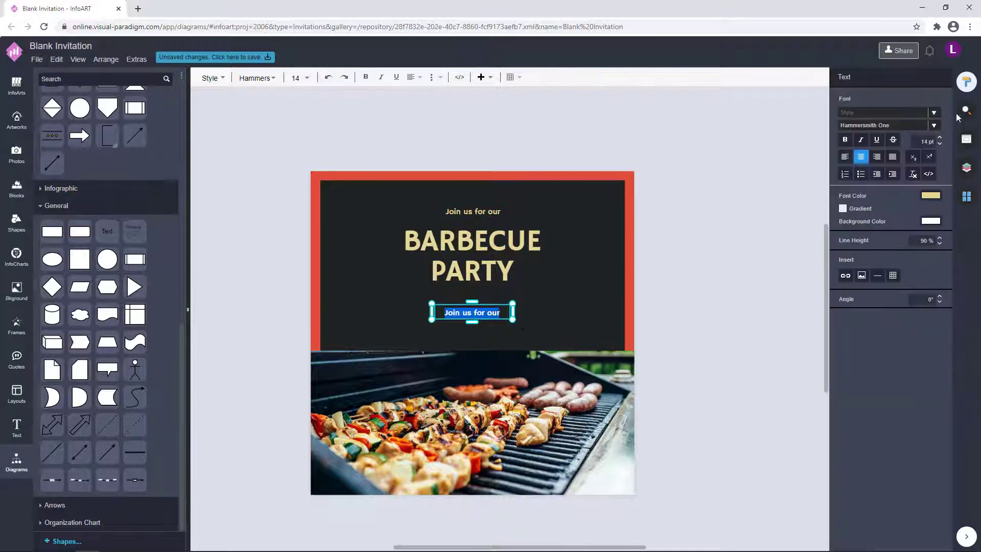
left_click(933, 126)
scroll(843, 217, "down", 20)
left_click(838, 265)
left_click(716, 271)
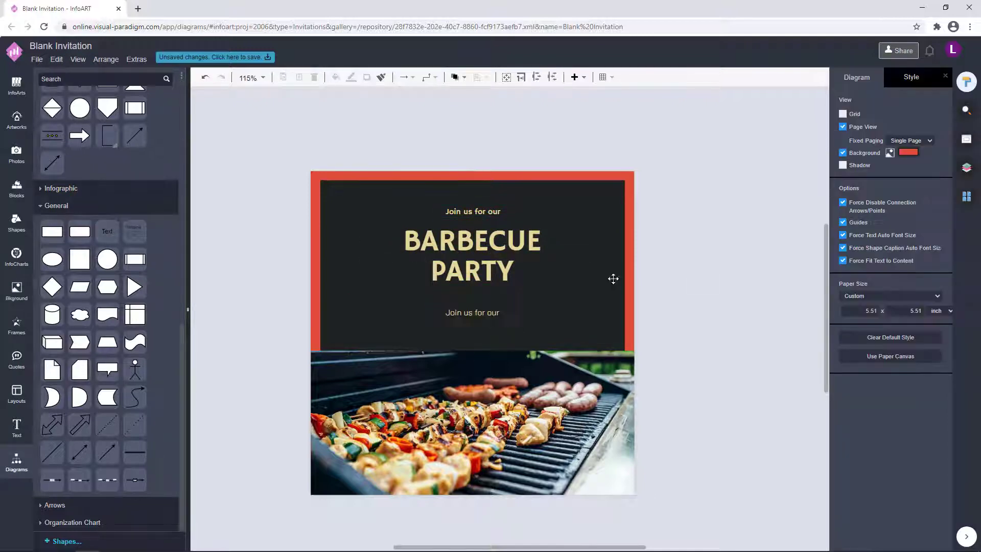
Widen the lower "Join us for our" text box and position it just beneath PARTY
left_click(483, 312)
left_click_drag(433, 321, 330, 332)
left_click_drag(422, 338, 479, 307)
Replace the lower text with "25 JANUARY 2021 | 6PM" and the event's street address on a second line
double_click(479, 307)
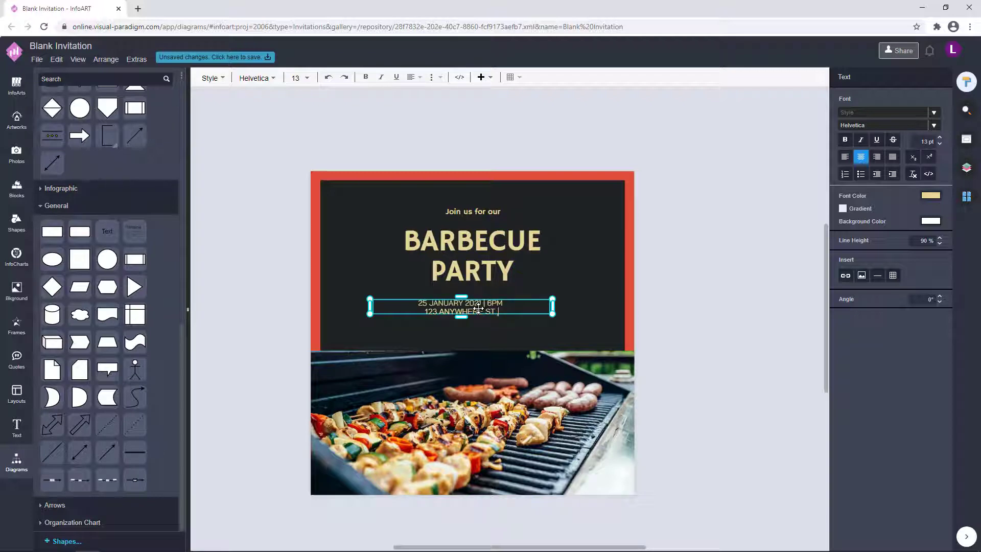
type("Y CITY")
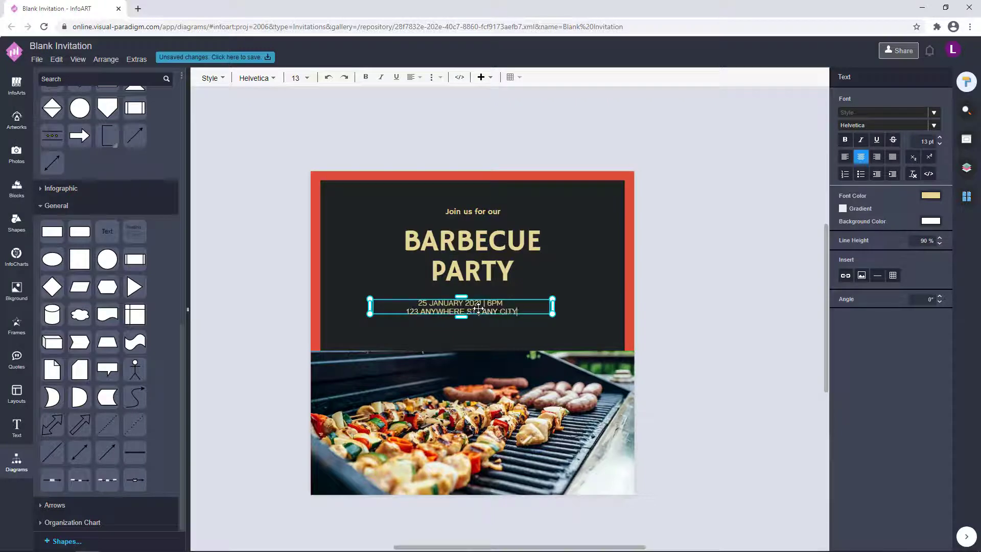
type("< ST123")
type("3")
left_click(286, 303)
Set the line height of the date and address text to 100%
double_click(433, 299)
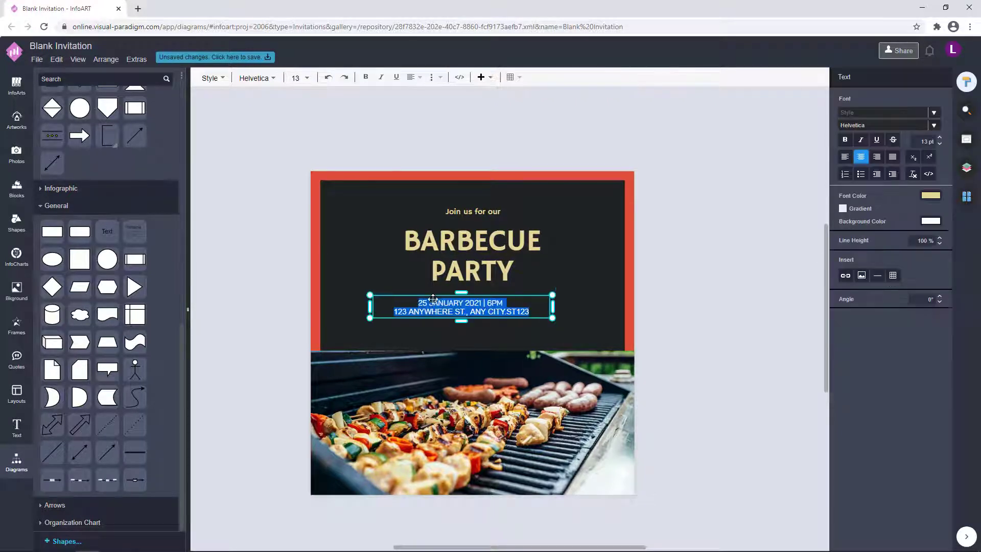
left_click(940, 239)
left_click(940, 239)
left_click(940, 238)
left_click(941, 239)
left_click(738, 281)
Move the date and address block lower, shrink it to 11 pt and centre it under the title
left_click_drag(485, 307, 500, 318)
left_click_drag(566, 307, 536, 312)
left_click_drag(478, 327, 488, 327)
Set the date and address text to 10.5 pt with a 160% line height
double_click(488, 326)
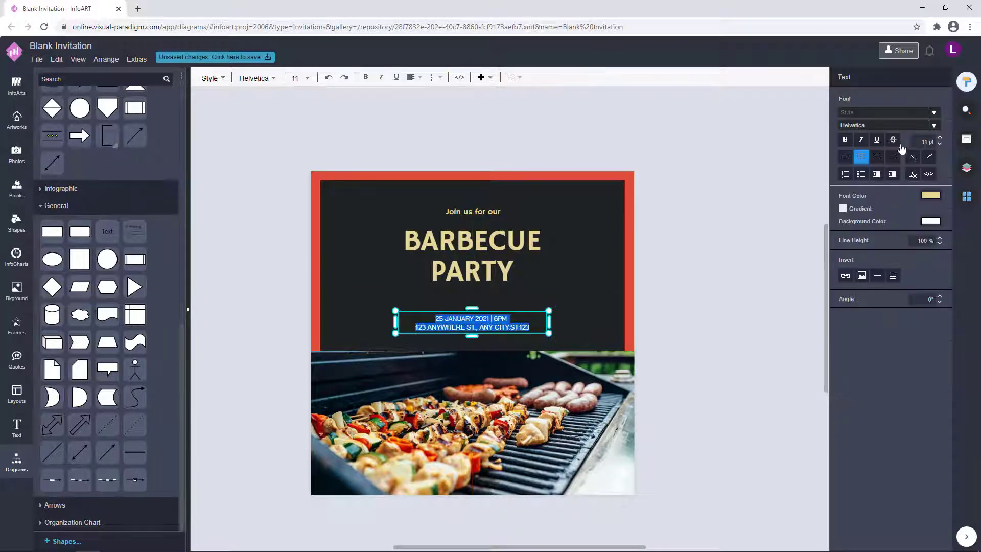
left_click_drag(920, 142, 957, 148)
left_click(758, 290)
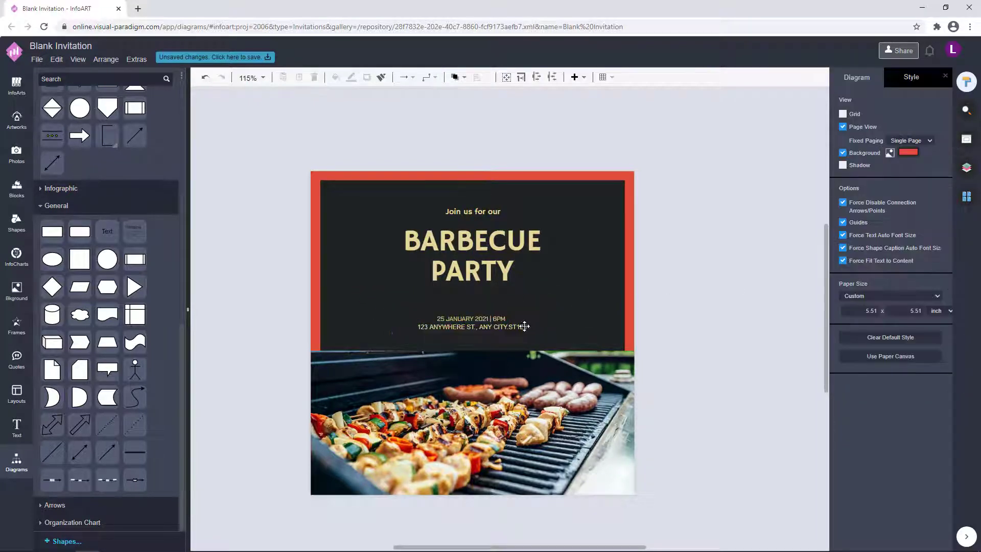
double_click(532, 320)
left_click(646, 312)
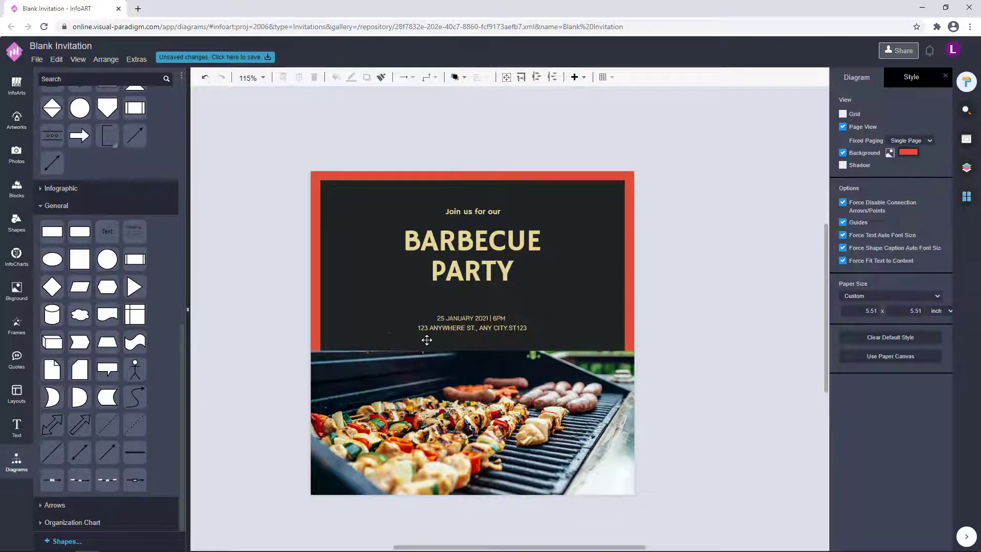
Examine the fonts used in the date line and the address line up close
scroll(427, 340, "up", 5)
left_click(477, 328)
double_click(477, 328)
left_click(500, 329)
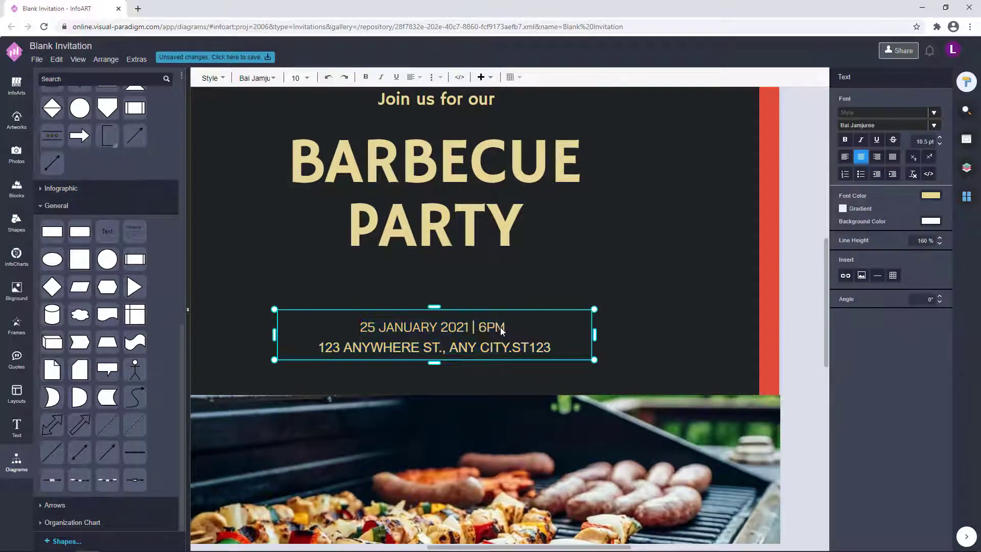
left_click_drag(549, 347, 316, 354)
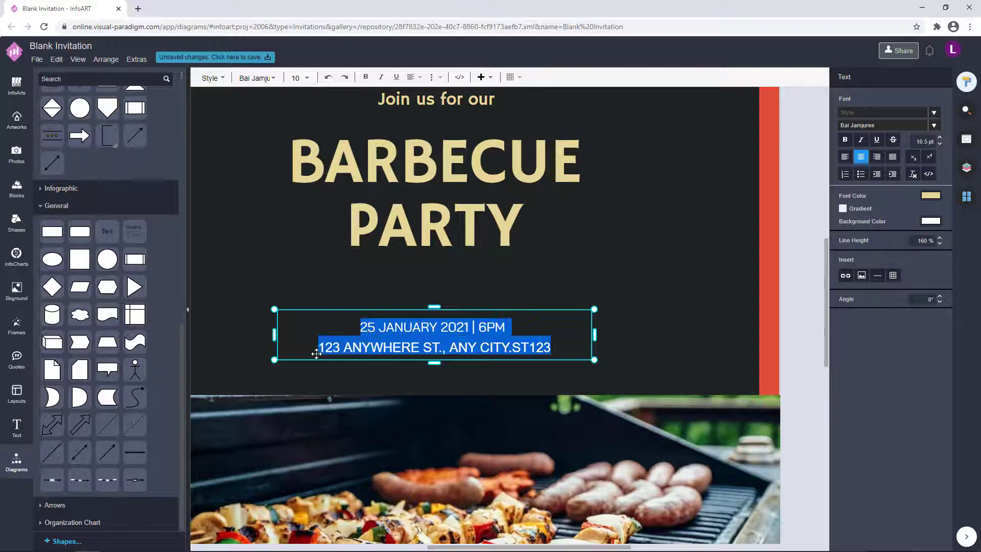
left_click(361, 350)
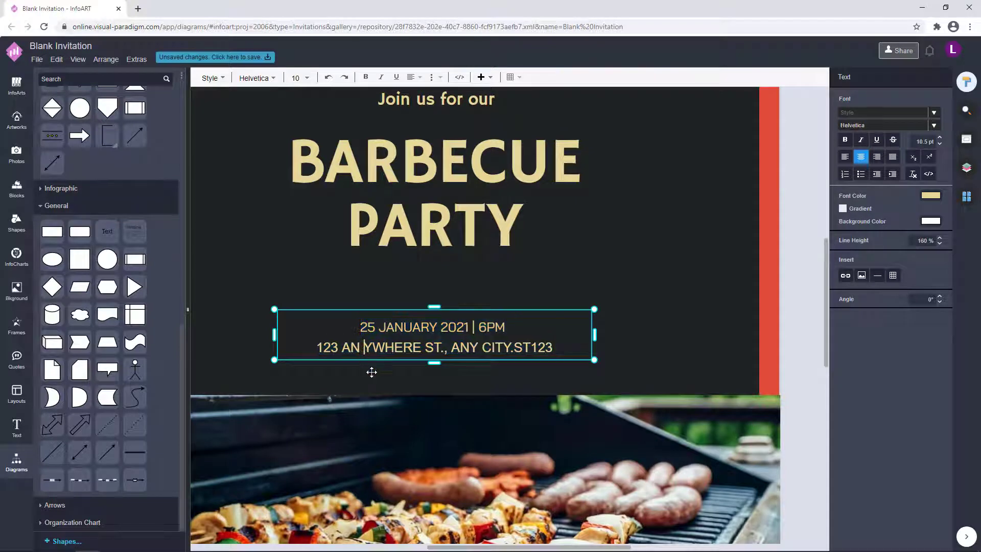
left_click(664, 326)
scroll(664, 326, "down", 4)
Change the font of both the date line and the address line to Bai Jamjuree
double_click(567, 337)
left_click(573, 338)
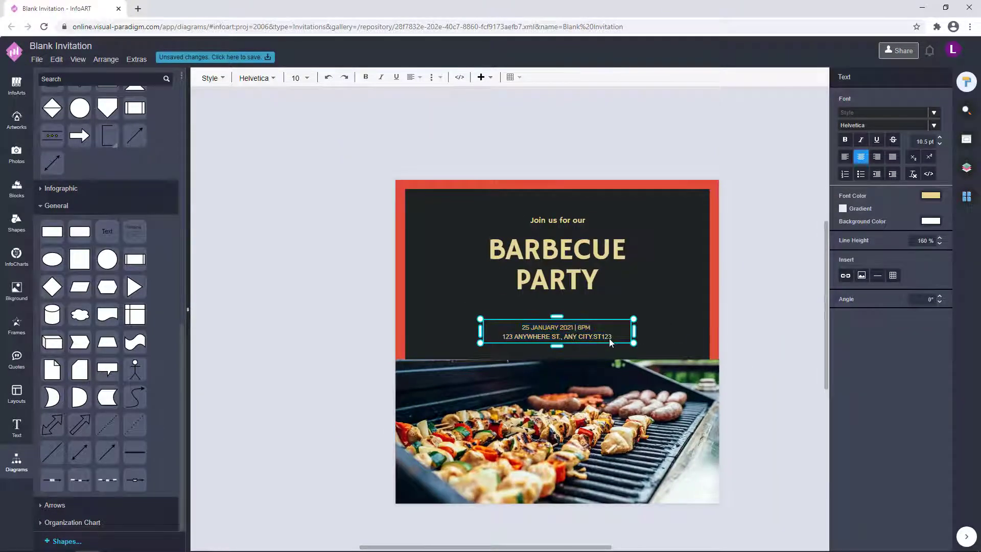
key("ctrl+a")
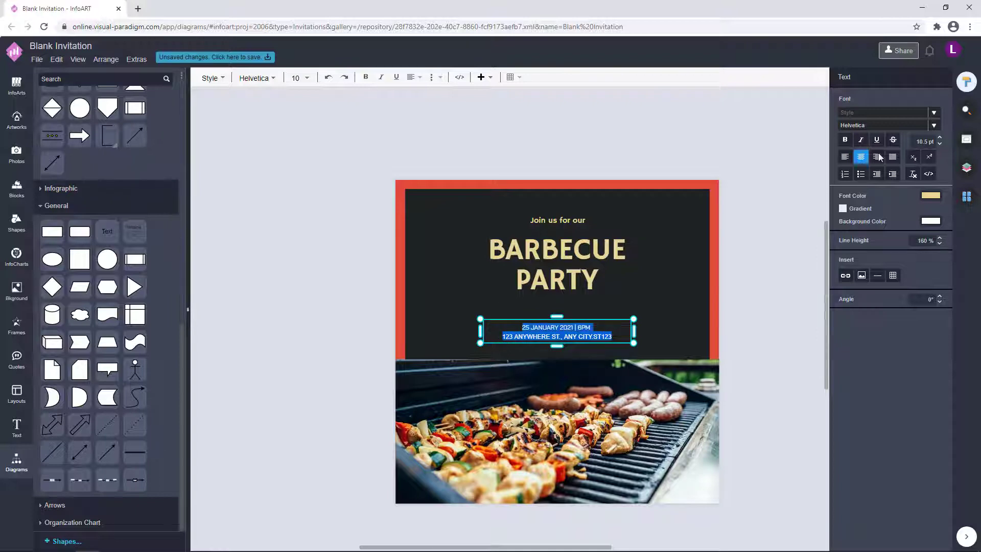
left_click(934, 125)
left_click(841, 259)
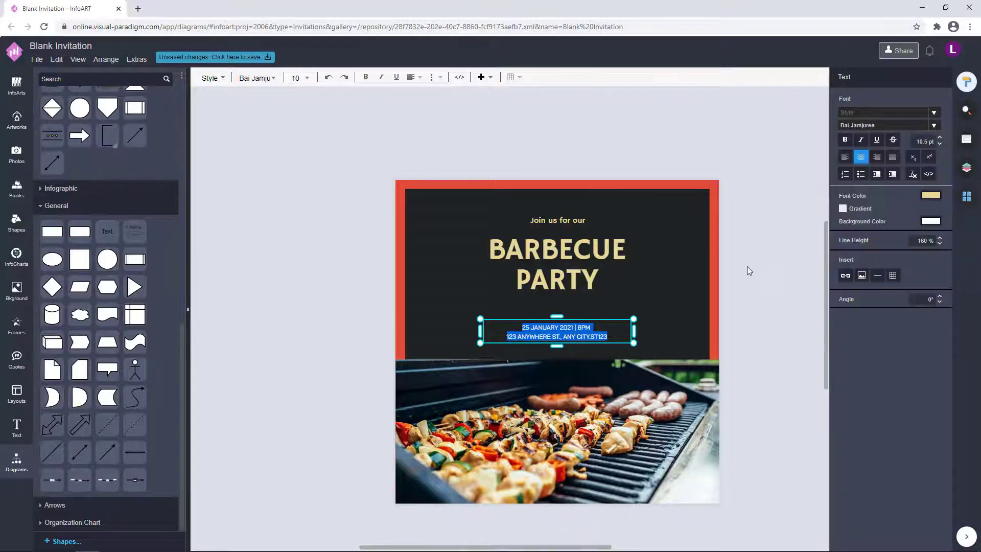
left_click(747, 267)
Adjust the frame of the date and address block and place it slightly lower, centred under the title
scroll(703, 318, "up", 2)
left_click(502, 344)
left_click_drag(596, 353, 606, 356)
left_click_drag(542, 350, 537, 356)
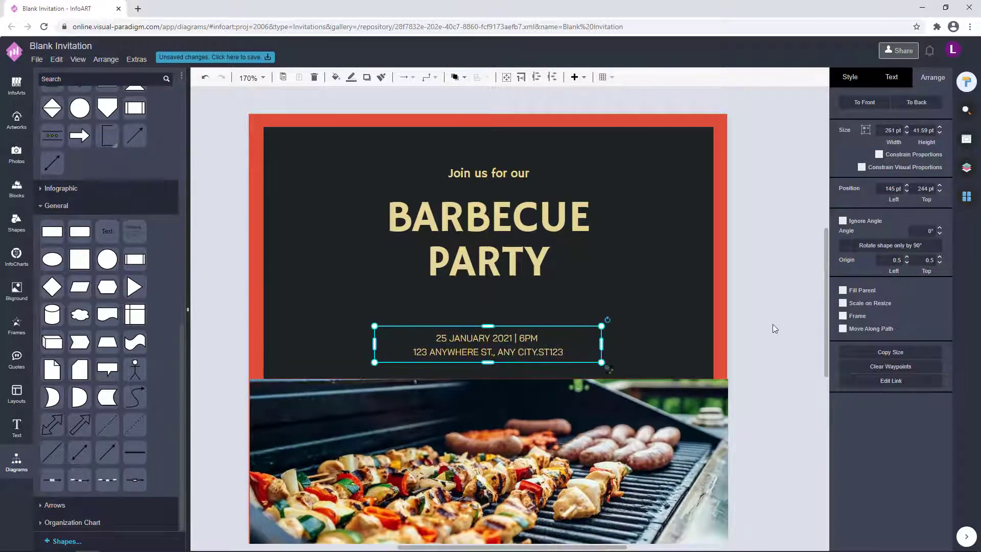
left_click(772, 324)
scroll(772, 324, "down", 3)
left_click(564, 335)
left_click_drag(606, 328, 612, 327)
left_click_drag(577, 339, 574, 340)
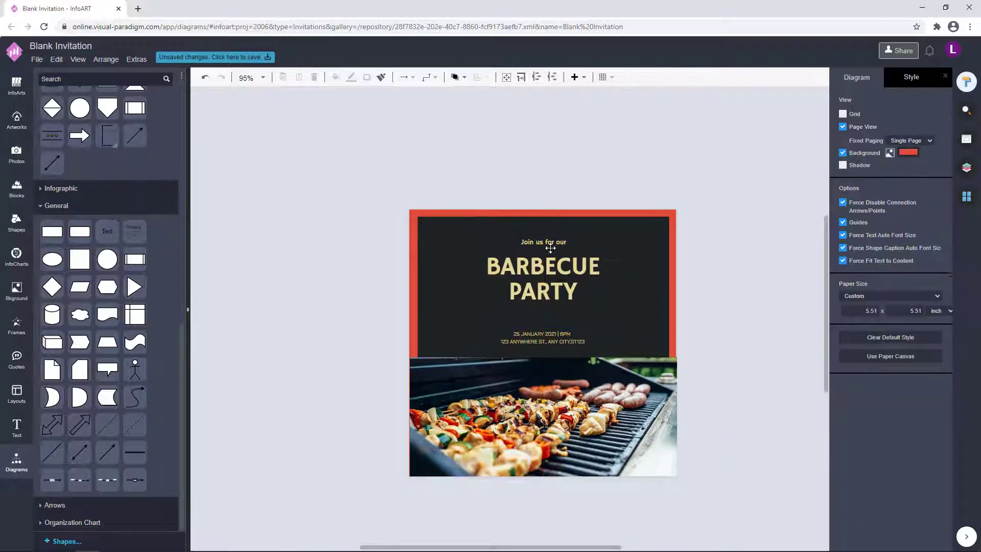
left_click(544, 278)
left_click(724, 285)
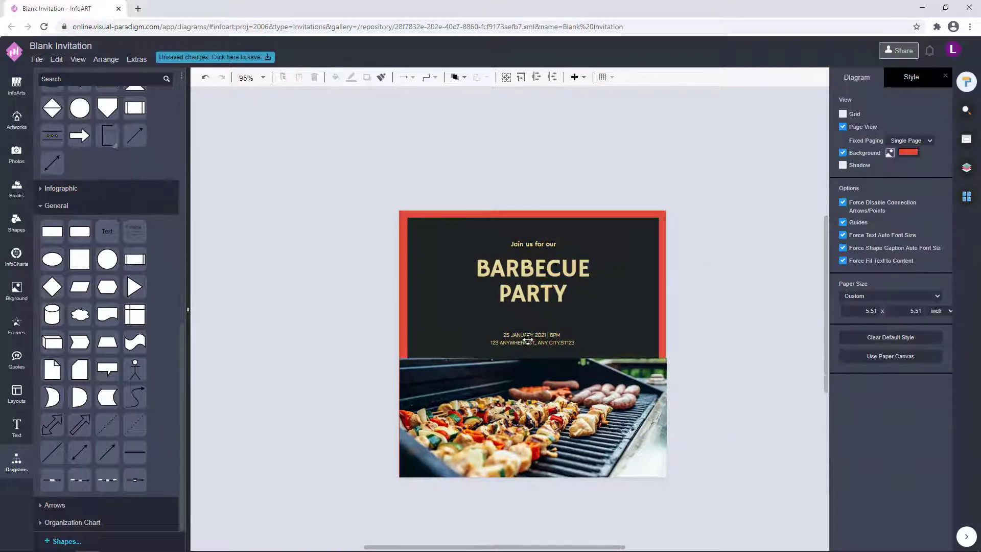
Add a thin horizontal rectangle in the dark panel's upper-right area, filled with the title's pale yellow and without an outline
scroll(717, 261, "up", 1)
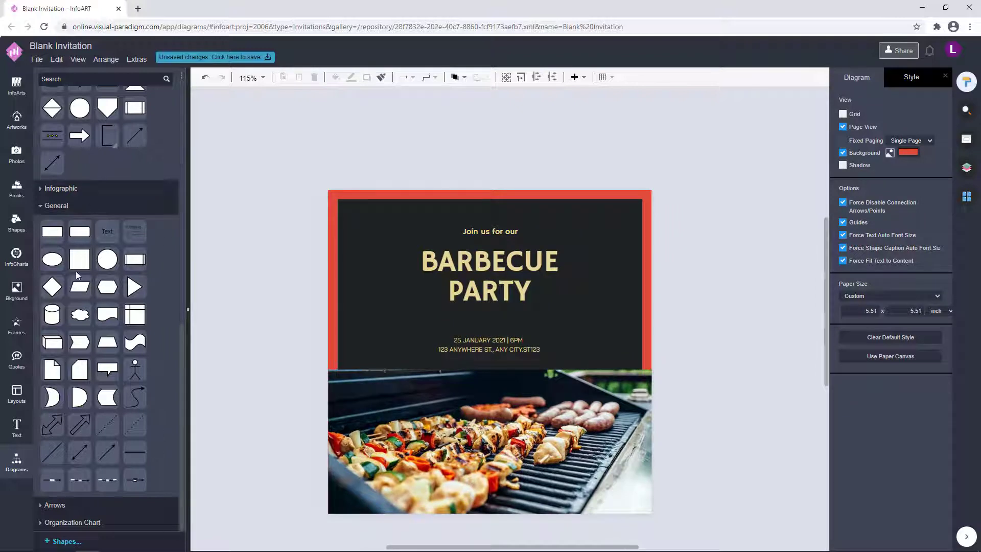
left_click_drag(58, 241, 645, 236)
left_click(850, 77)
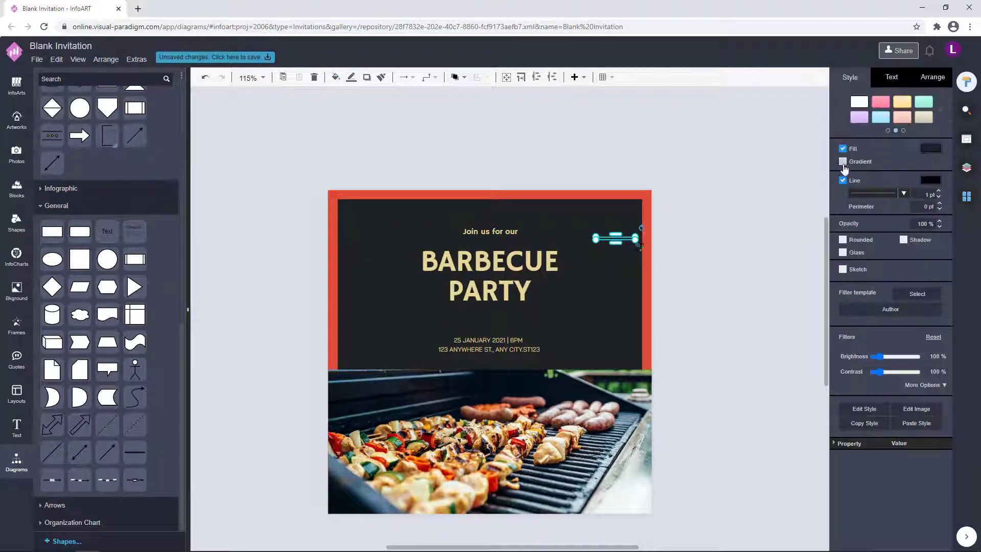
left_click(928, 152)
left_click(857, 249)
left_click(946, 381)
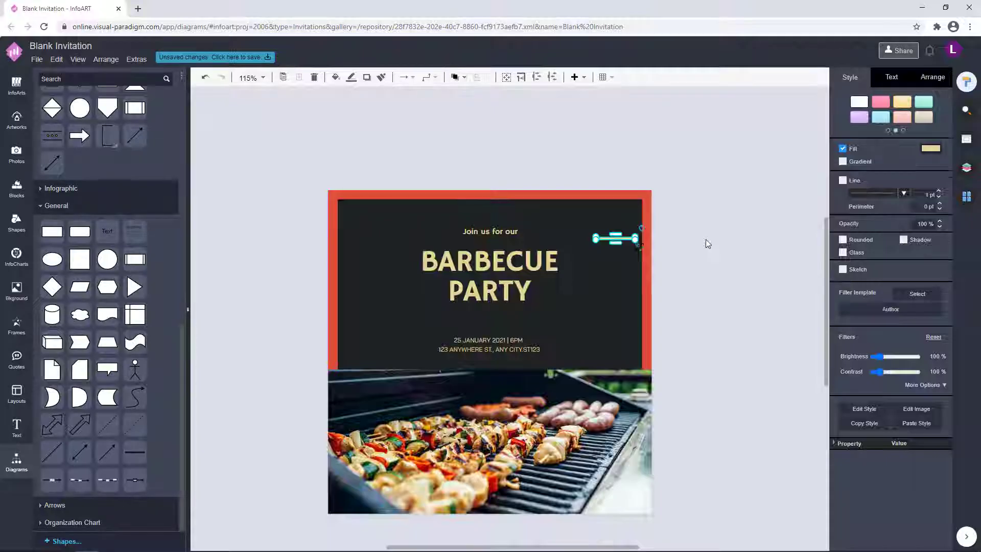
scroll(635, 253, "up", 1)
left_click_drag(609, 235, 609, 228)
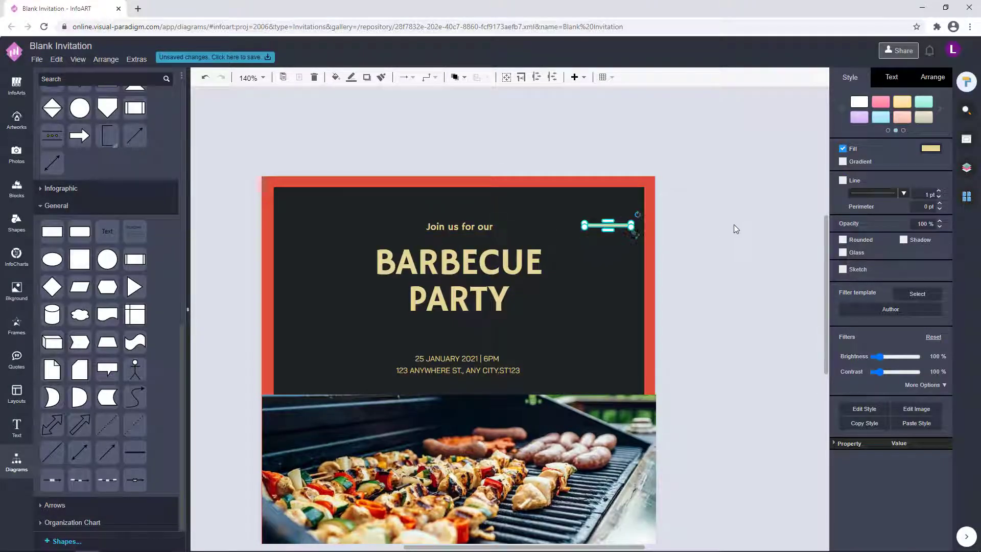
left_click(735, 224)
Copy the intro line to just above the short bar, change its text to "25" and centre it over the bar
left_click_drag(469, 233, 583, 201)
double_click(636, 218)
type("25")
left_click(674, 237)
scroll(674, 237, "up", 2)
left_click_drag(644, 207, 584, 209)
double_click(586, 201)
left_click(694, 202)
left_click(577, 203)
left_click(739, 178)
Extend the date text above the bar to "25/1", enlarge it to 16 pt and keep it centred over the bar
left_click(583, 208)
double_click(583, 208)
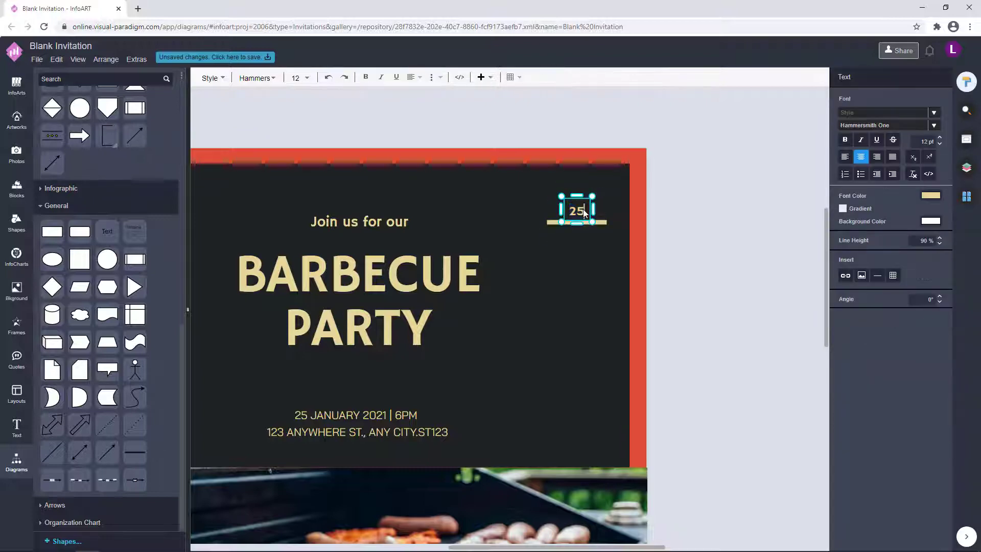
type("/")
left_click(608, 193)
scroll(575, 214, "up", 3)
left_click(581, 196)
left_click(624, 195)
left_click_drag(604, 169, 617, 158)
left_click(588, 193)
Duplicate the 25/1 text below the bar and change the copy to "6PM"
left_click_drag(599, 177, 613, 220)
left_click(745, 221)
scroll(745, 221, "down", 4)
left_click(607, 184)
double_click(614, 219)
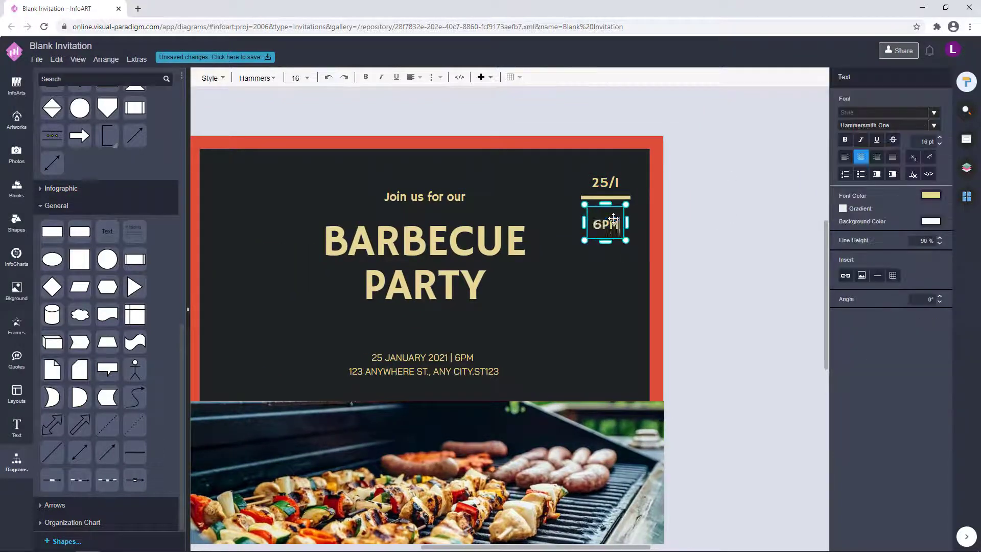
type("6PM")
key("Escape")
scroll(720, 210, "down", 1)
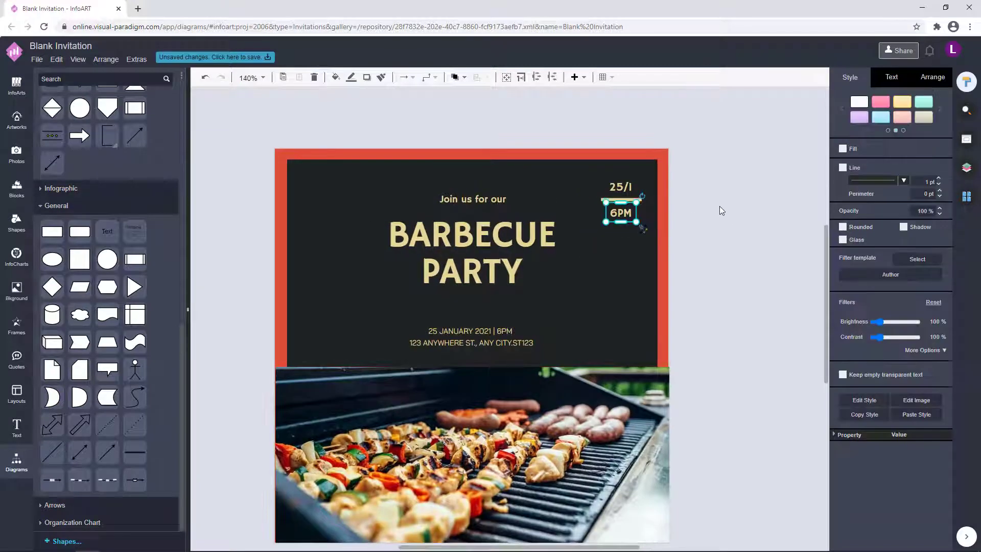
Reduce the thickness of the bar between the date and the time to about 3 pt
left_click(720, 211)
scroll(627, 204, "up", 5)
left_click(621, 189)
left_click(660, 191)
left_click_drag(613, 190, 615, 189)
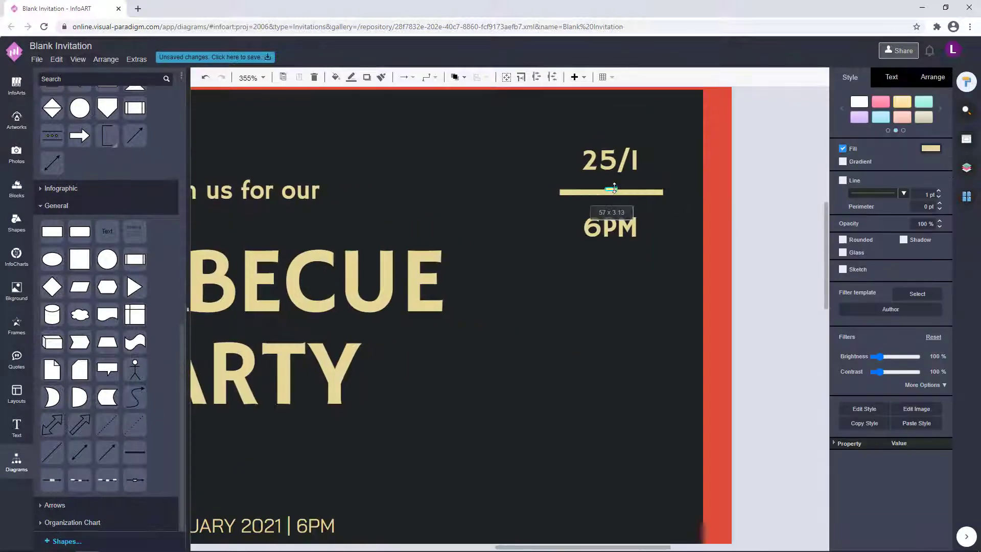
left_click(752, 176)
scroll(752, 177, "down", 5)
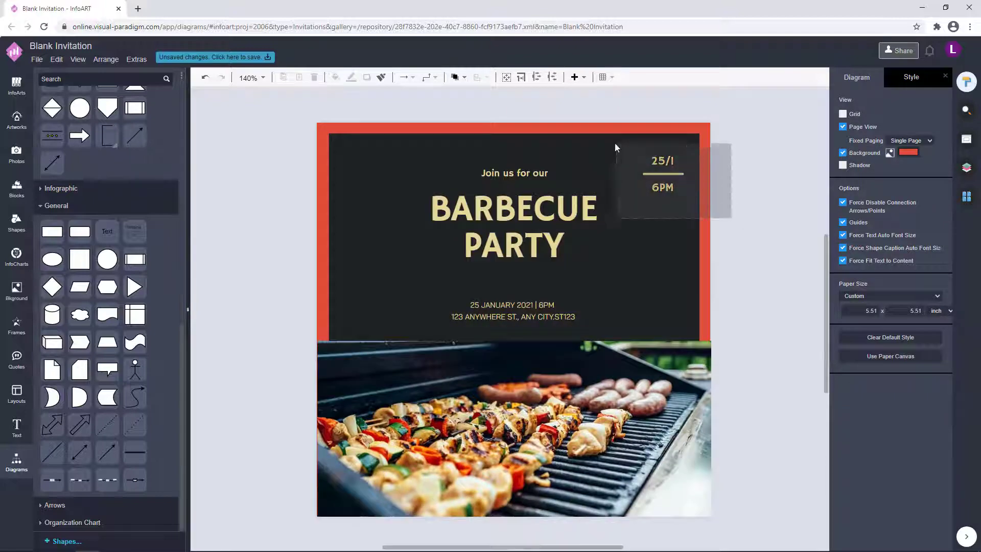
Recolour the bar between 25/1 and 6PM with the coral red of the background
left_click(699, 188)
left_click(735, 186)
scroll(735, 186, "up", 4)
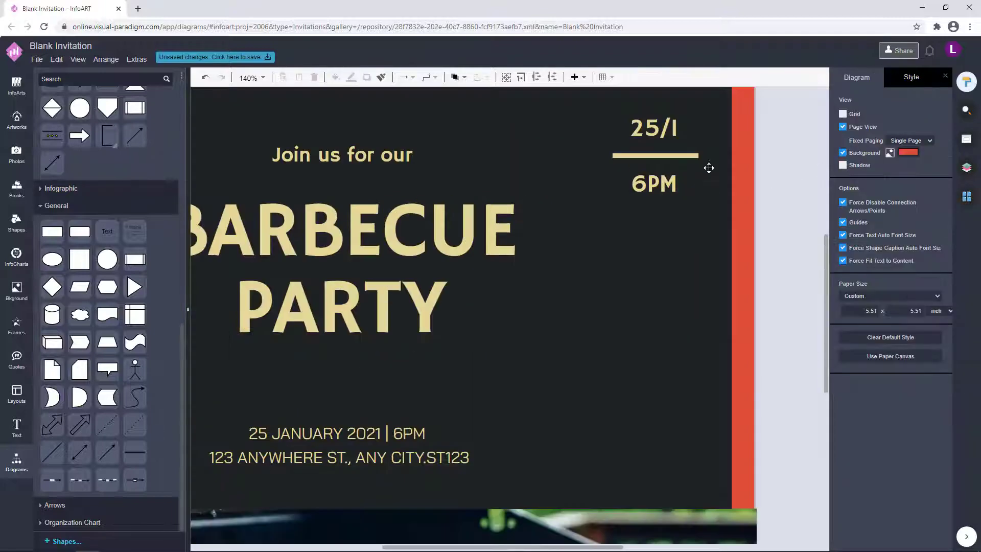
left_click(689, 155)
left_click(936, 149)
left_click(874, 253)
left_click(954, 384)
left_click(784, 220)
scroll(784, 220, "down", 5)
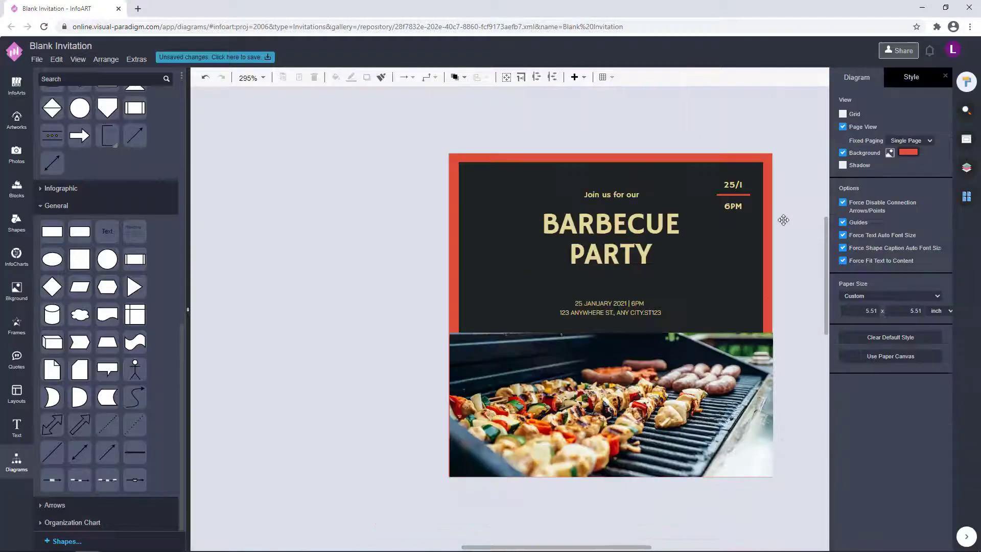
Enlarge the date, bar and time together slightly and shift the two text labels a little higher around the bar
left_click_drag(762, 252, 652, 179)
left_click_drag(672, 223, 666, 231)
left_click(773, 255)
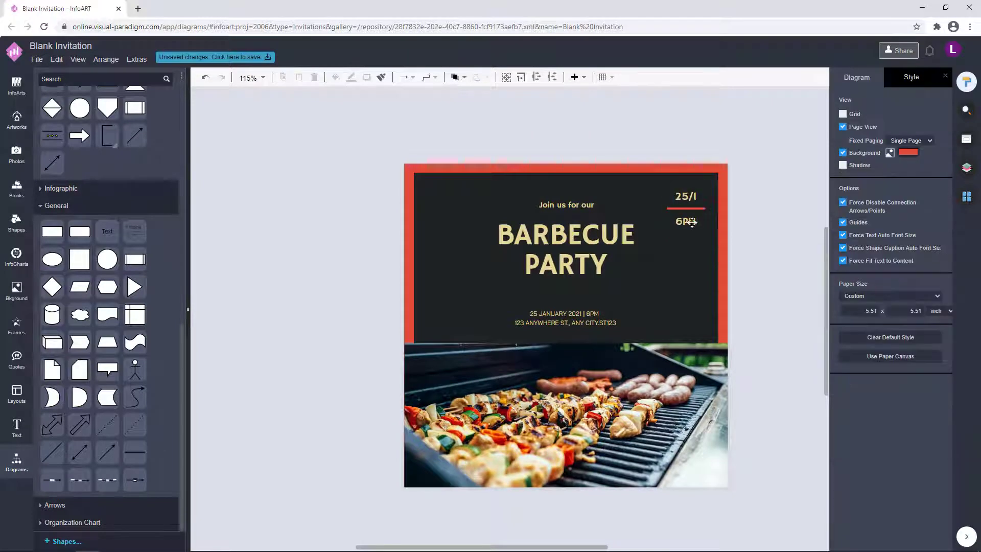
left_click(692, 222)
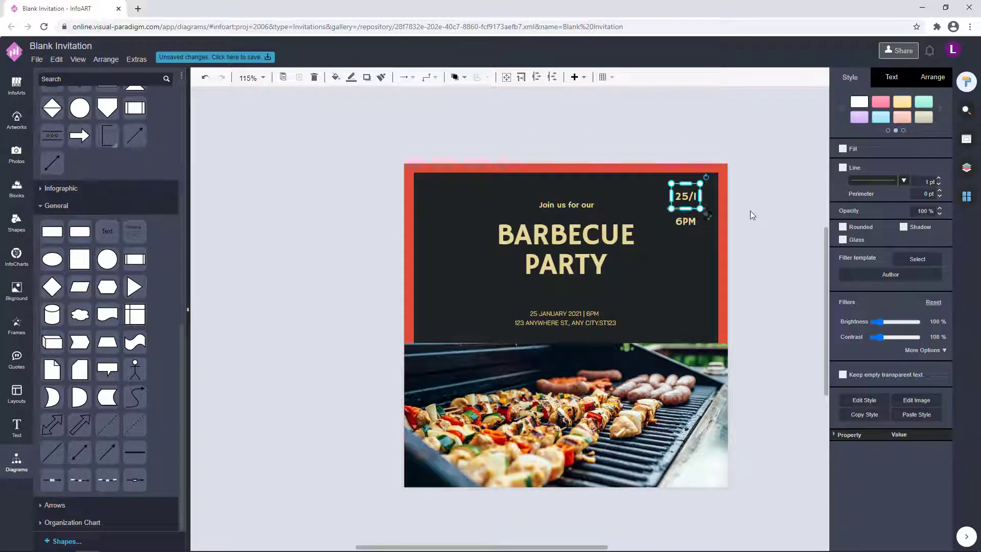
left_click(782, 183)
Widen the dark panel slightly on both sides so the coral border around it is narrower and even
left_click(440, 299)
left_click(415, 256)
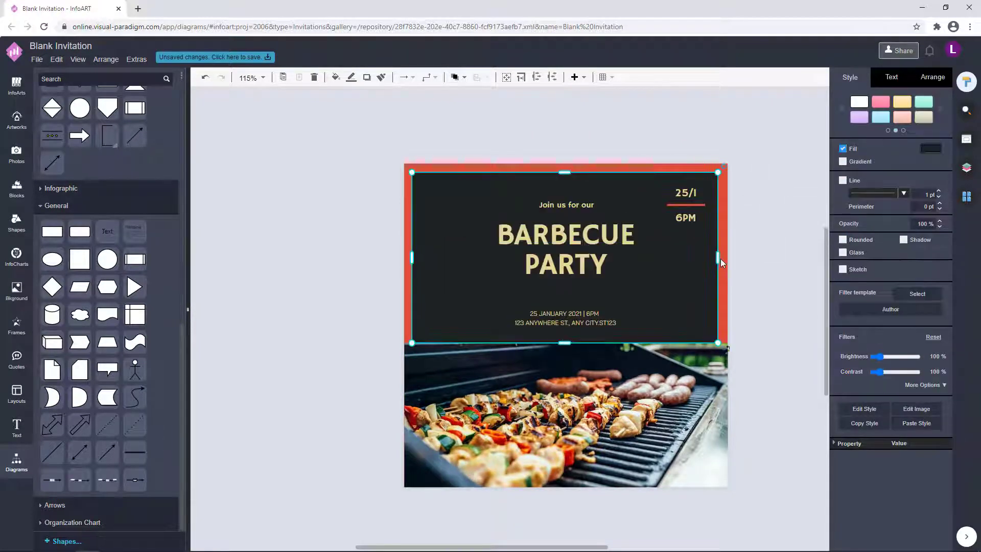
left_click(760, 313)
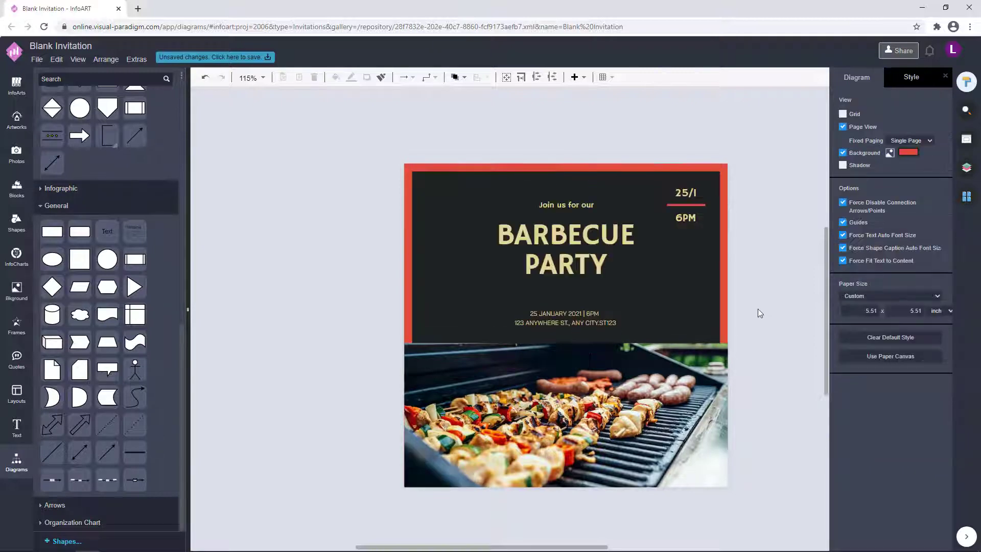
left_click_drag(760, 312, 711, 347)
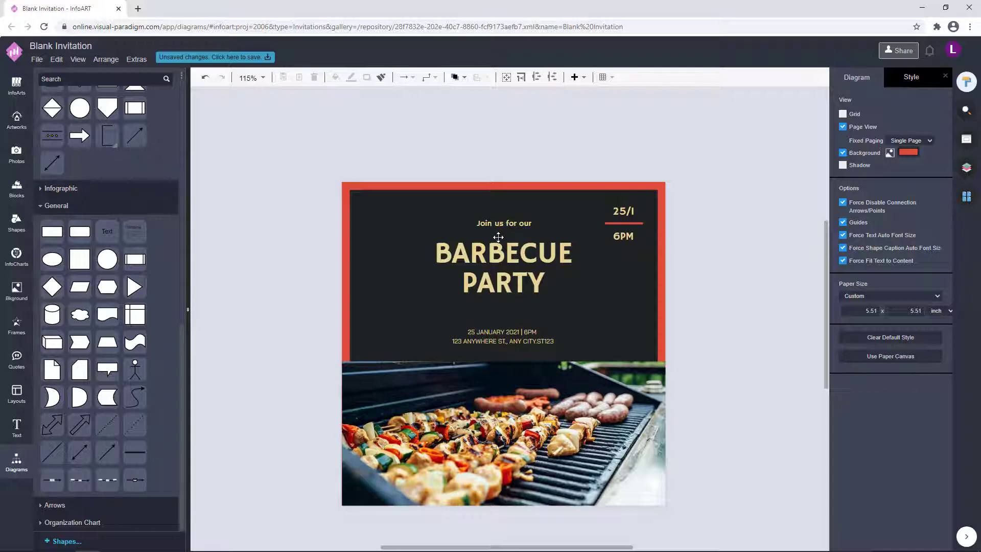
Nudge the intro line and both title lines slightly lower together
left_click(514, 226)
left_click(515, 252, "shift")
left_click(516, 286, "shift")
key("Down")
key("Down")
key("Down")
key("Down")
key("Down")
left_click(696, 286)
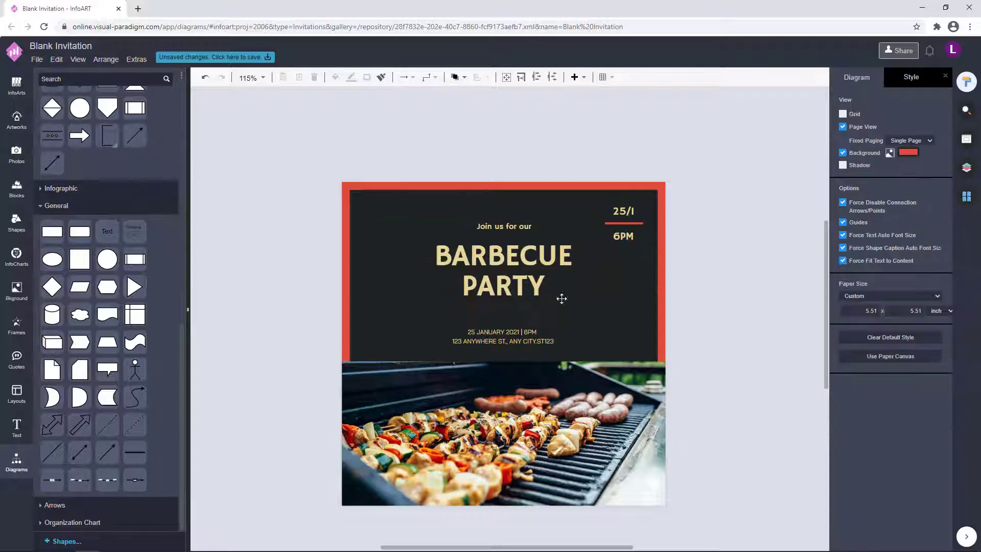
Search the artworks for "food", place the fork and knife icon on the invitation and colour it the title's pale yellow
left_click(19, 124)
type("fo")
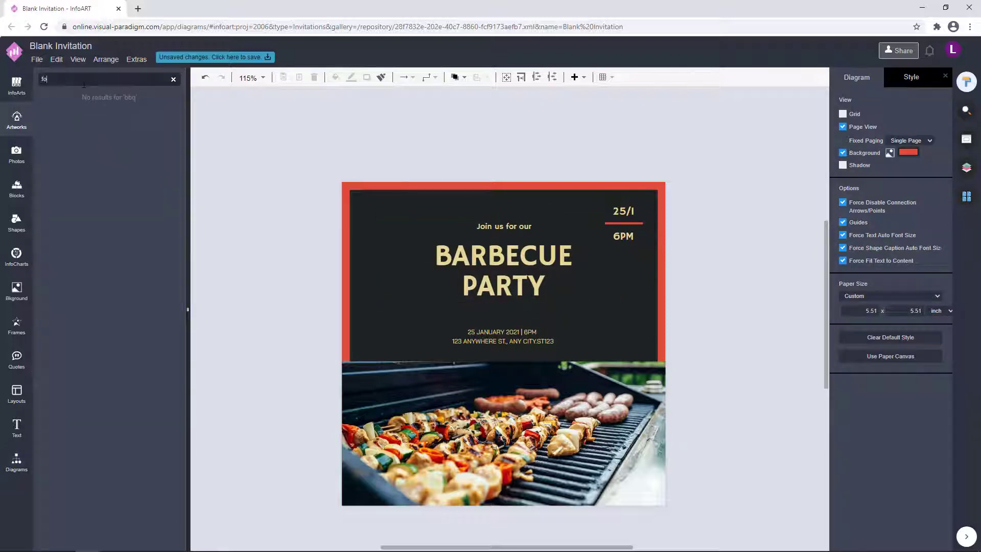
type("od")
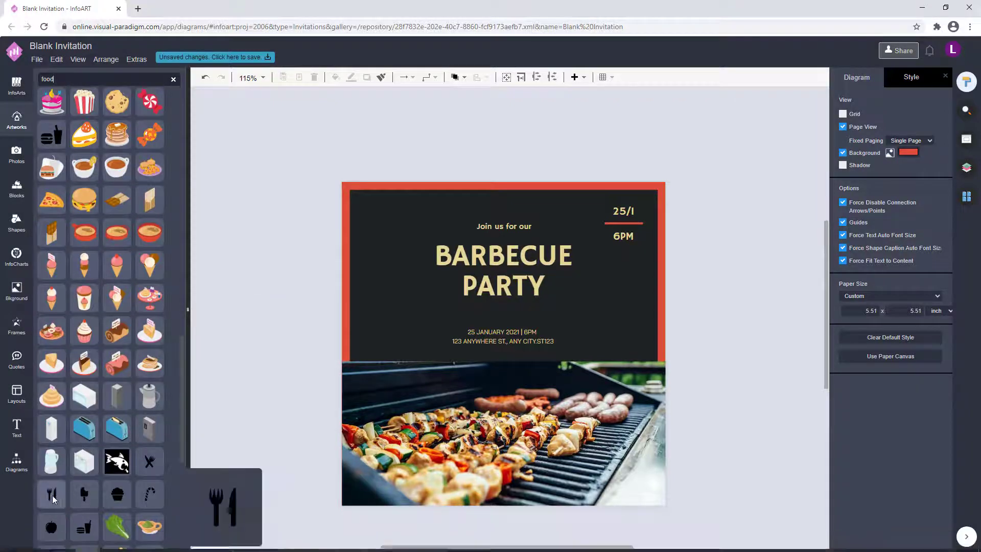
left_click_drag(53, 495, 348, 210)
left_click(846, 117)
left_click(867, 219)
left_click(948, 352)
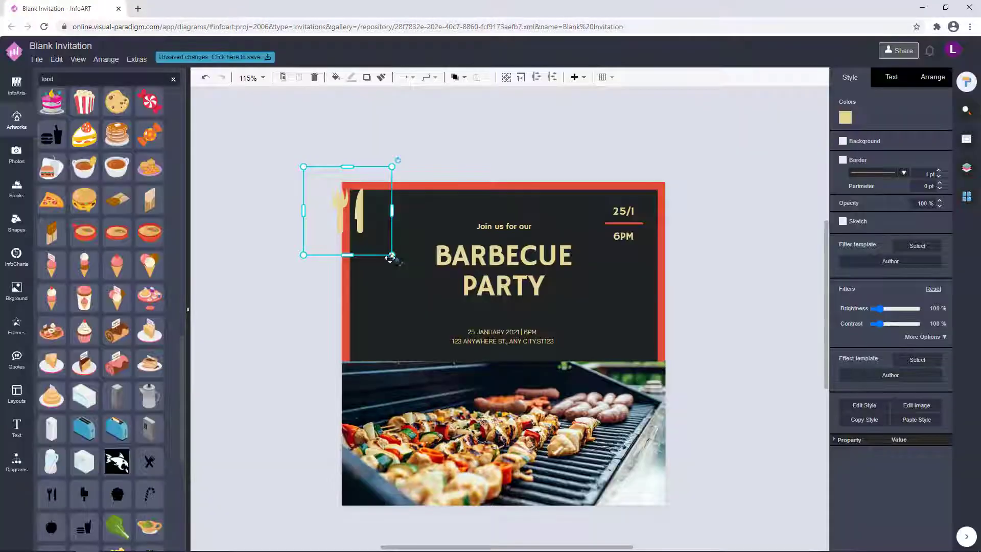
Shrink the fork and knife icon, centre it above the intro line and raise the title slightly
left_click_drag(392, 255, 509, 207)
left_click(534, 204)
left_click(507, 207)
left_click(536, 202)
left_click(570, 233)
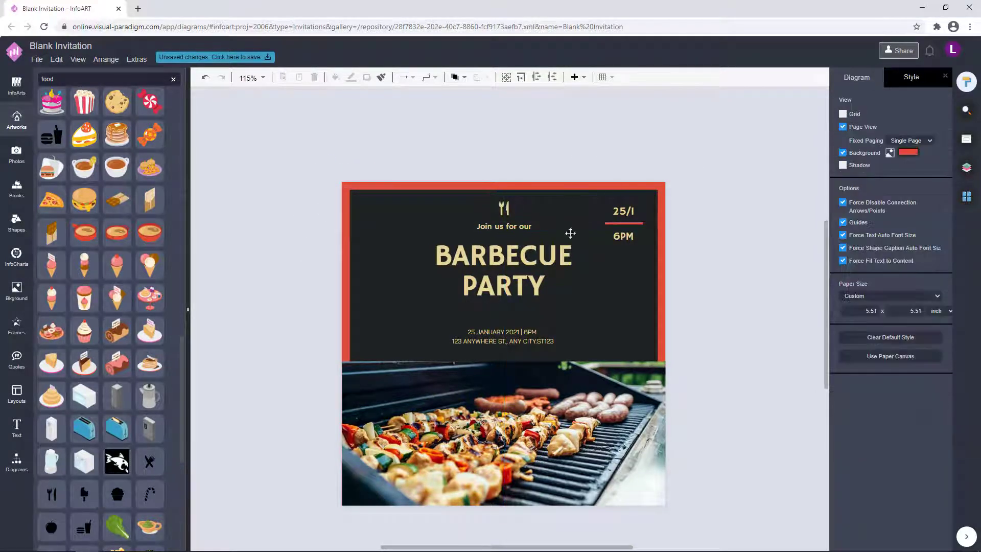
left_click(517, 264)
left_click(705, 265)
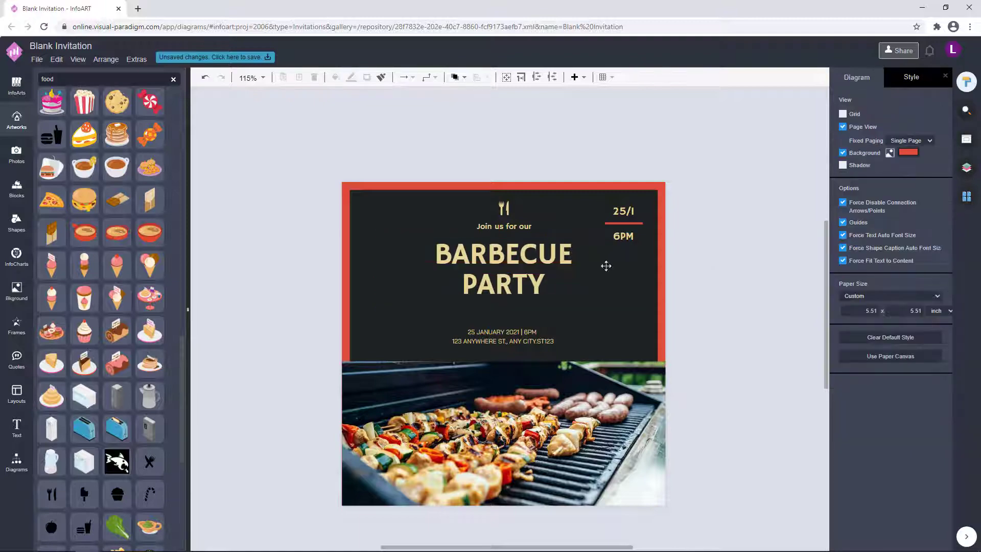
scroll(115, 401, "down", 4)
scroll(116, 402, "down", 10)
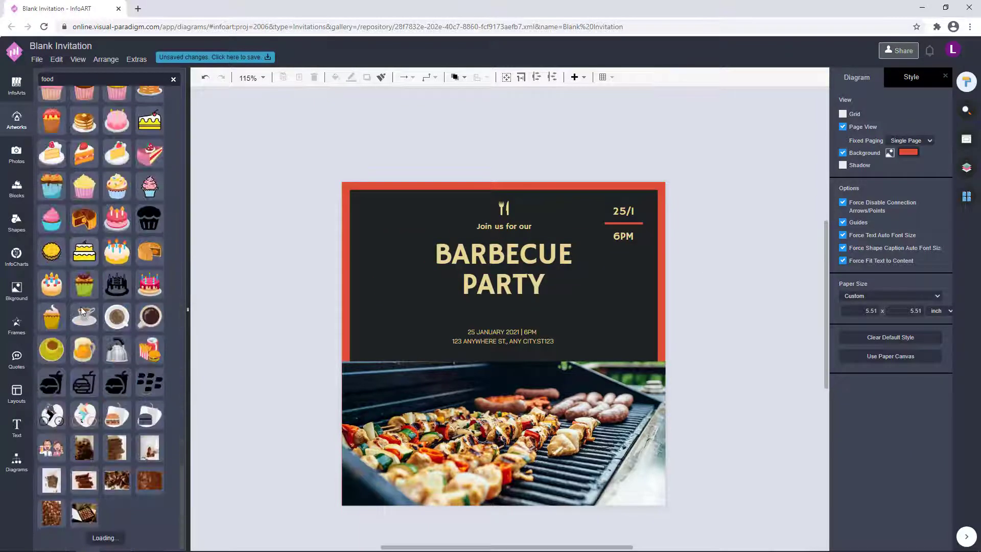
scroll(128, 397, "down", 10)
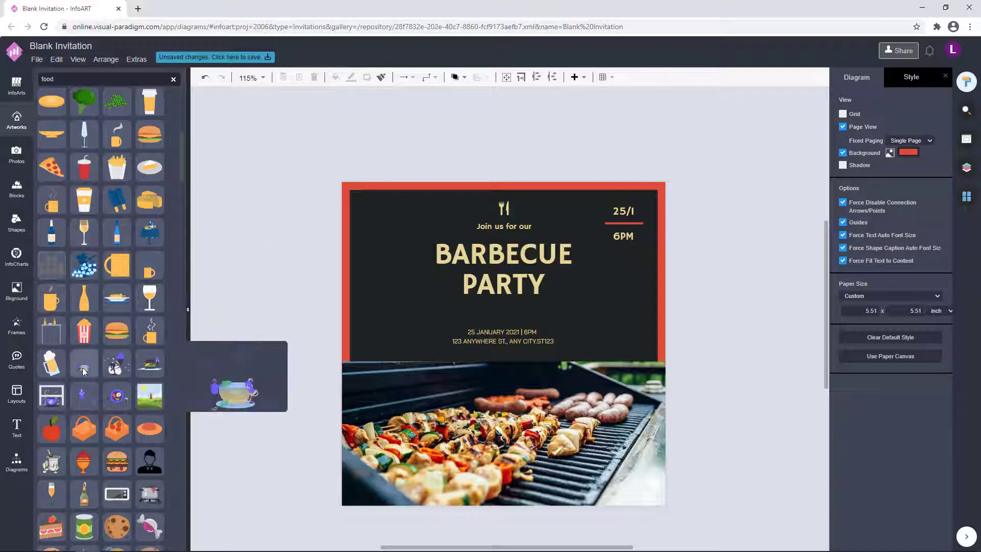
scroll(99, 237, "up", 5)
scroll(138, 311, "down", 5)
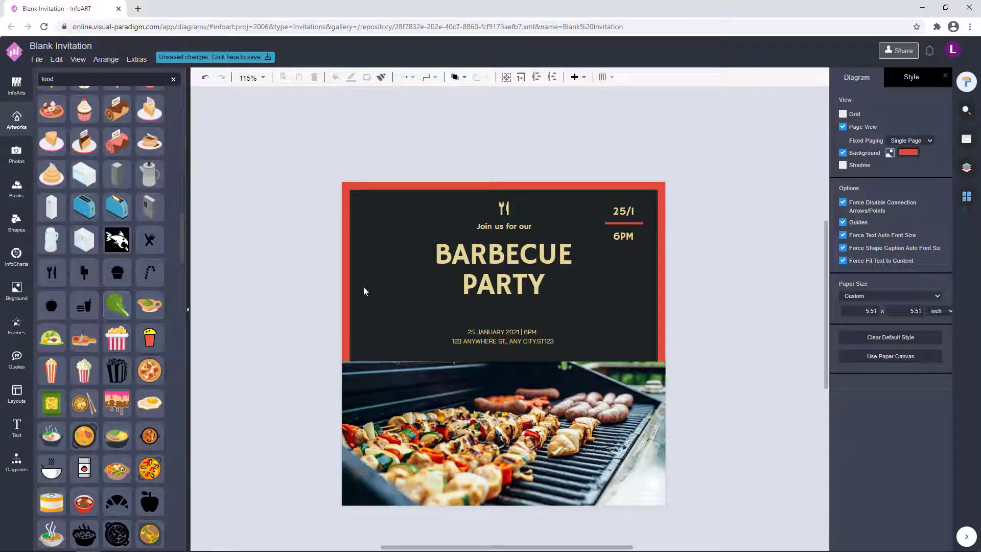
Move the icon, intro line and both title lines down together, closer to the date and address block
left_click(485, 231)
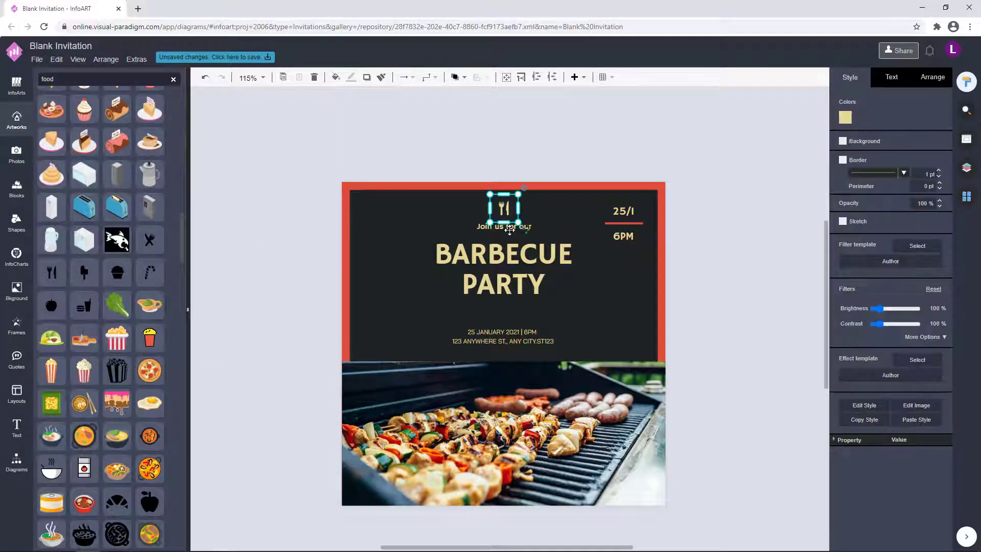
left_click_drag(514, 284, 515, 295)
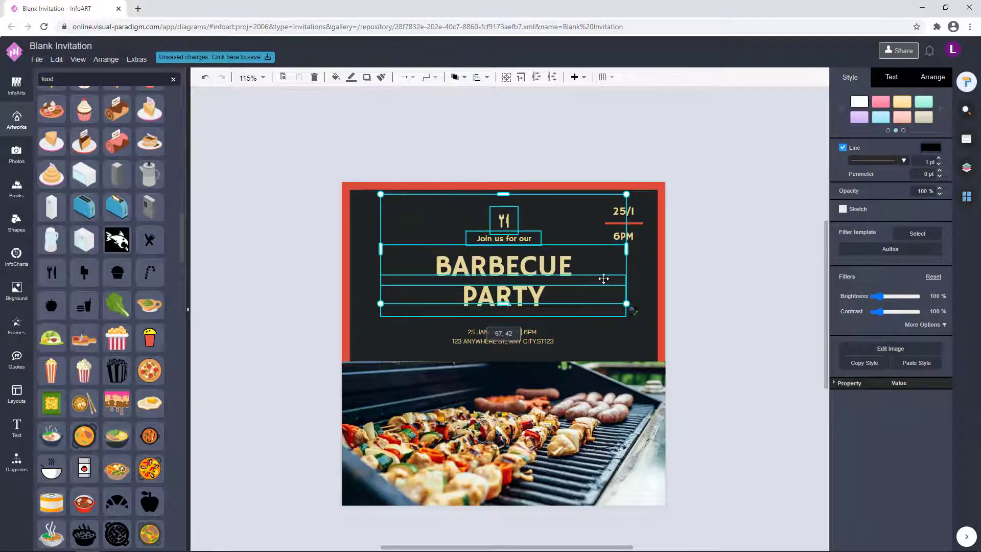
left_click(560, 323)
left_click_drag(413, 148, 579, 368)
left_click(560, 330)
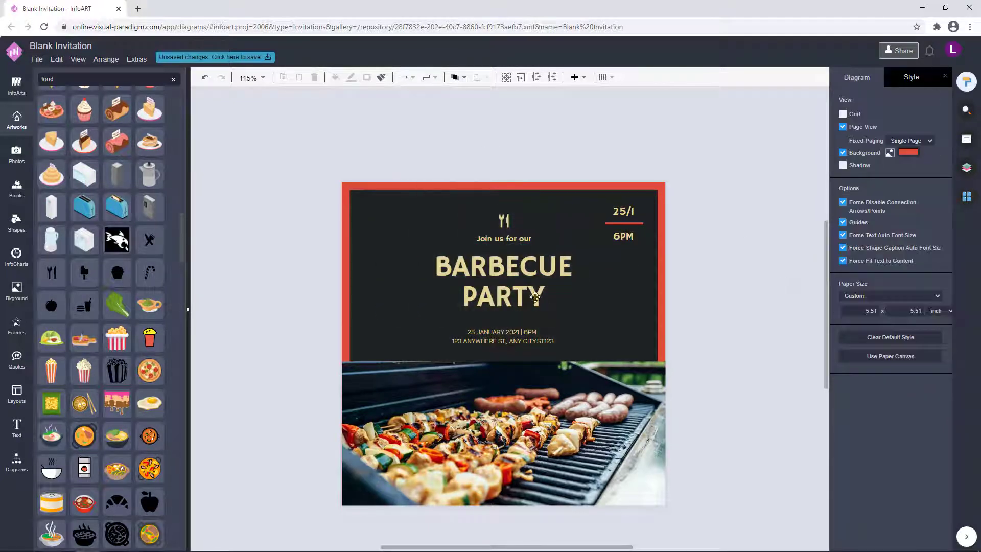
Nudge the title lines, intro line and fork and knife icon slightly upward together
left_click(536, 296)
left_click(530, 267, "shift")
left_click(521, 238, "shift")
left_click(505, 221, "shift")
key("Up")
key("Up")
key("Up")
key("Up")
Add a thin coral divider bar centred between the BARBECUE PARTY title and the date and address block
left_click(17, 462)
scroll(61, 229, "down", 10)
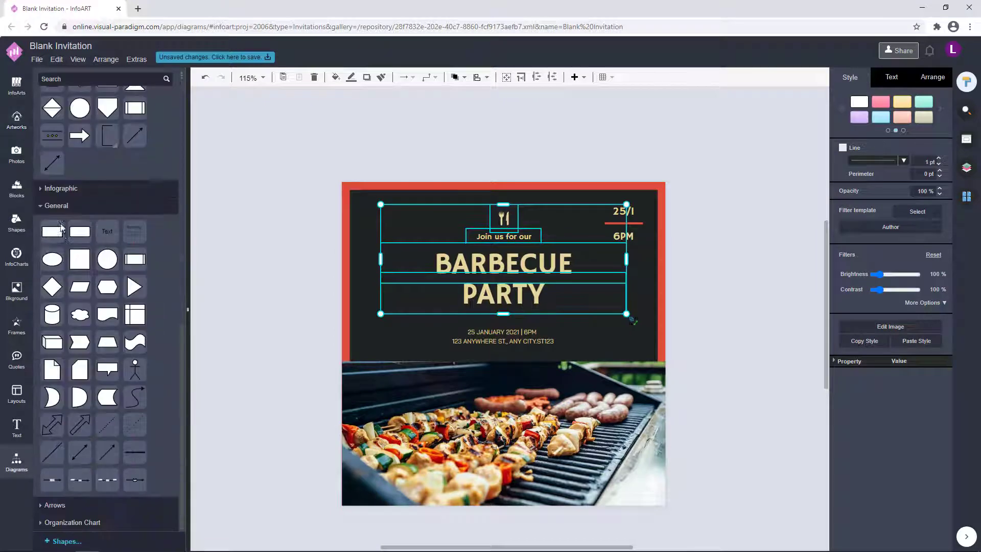
left_click_drag(542, 341, 609, 317)
scroll(469, 321, "up", 4)
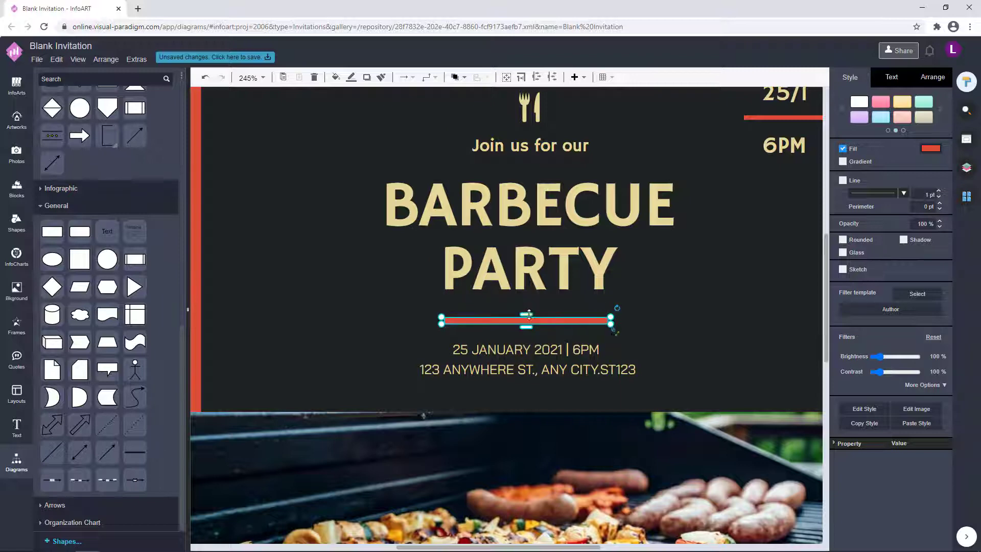
key("Up")
key("Up")
key("Up")
key("Up")
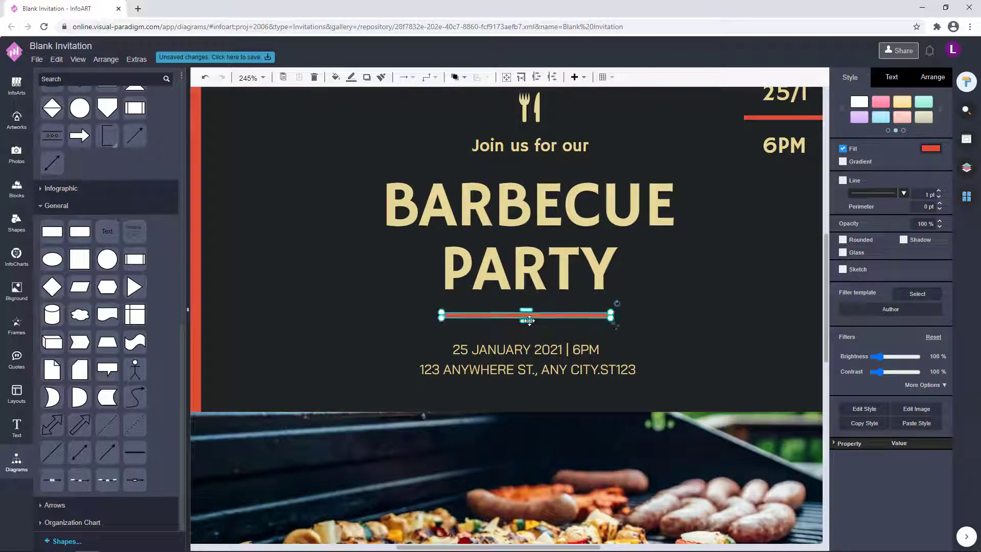
left_click(677, 294)
scroll(677, 293, "down", 4)
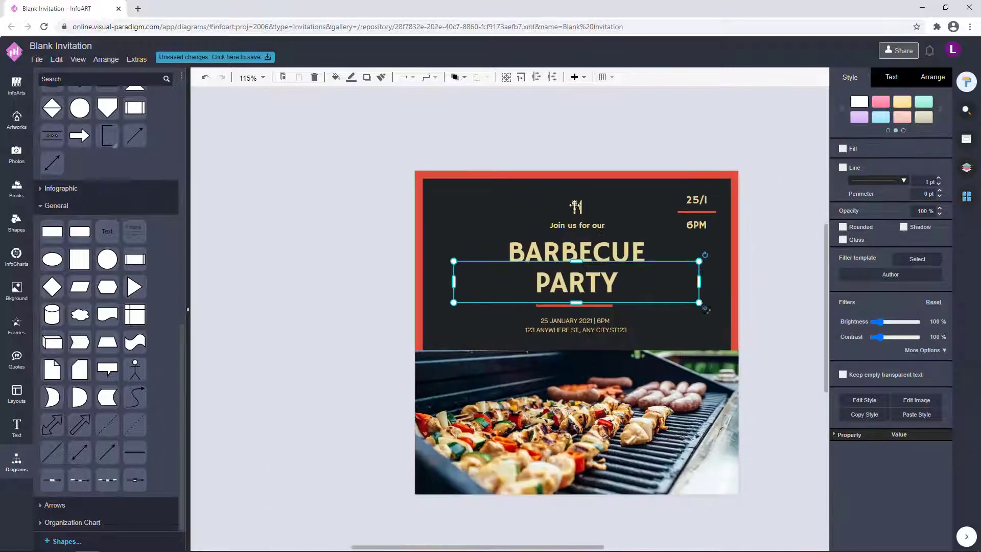
Nudge the fork and knife icon, intro line and both title lines slightly upward together, away from the divider
left_click(575, 205)
left_click(591, 276)
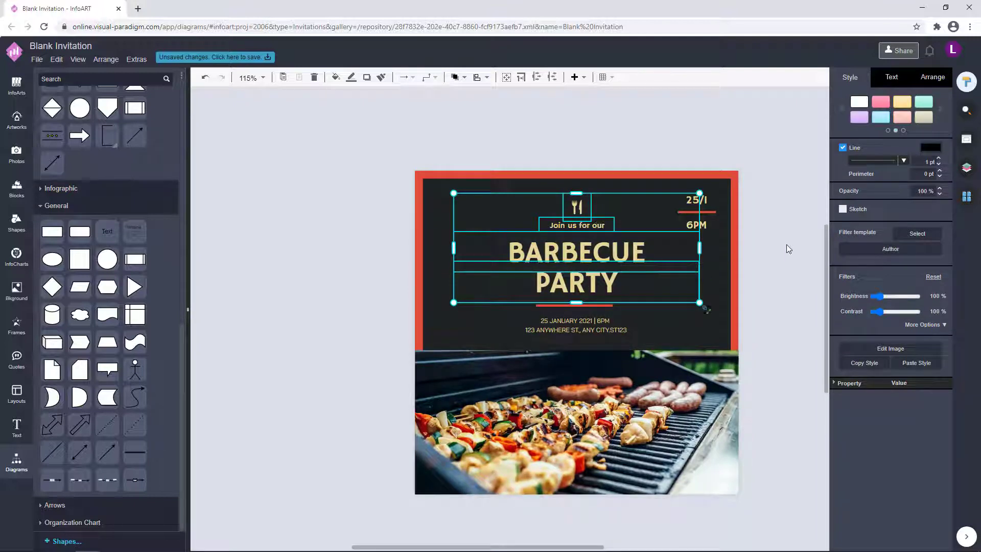
key("Up")
key("Up")
key("Up")
key("Up")
key("Up")
left_click(774, 253)
left_click(608, 305)
left_click(754, 284)
Set the line height of the date and address text to 170%
double_click(585, 322)
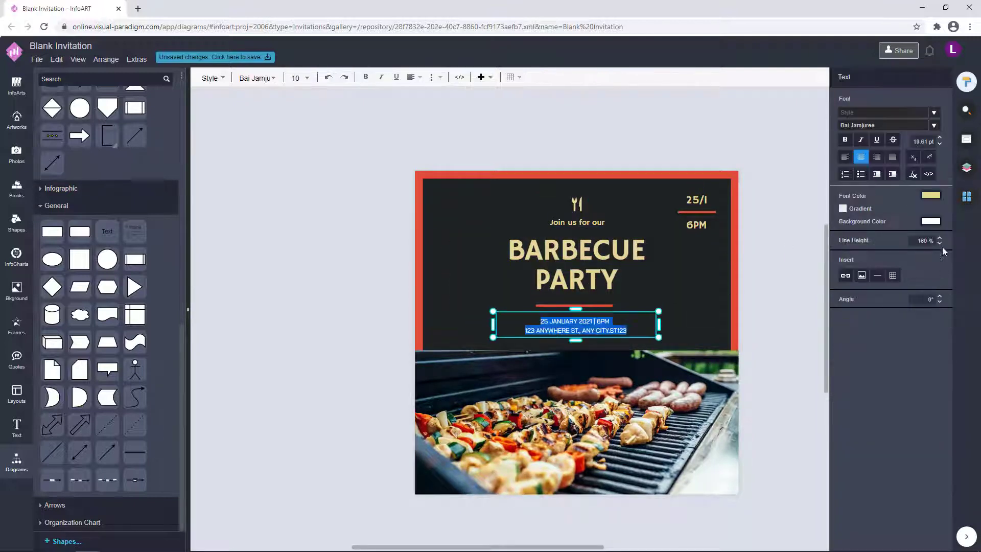
left_click(939, 238)
left_click(939, 239)
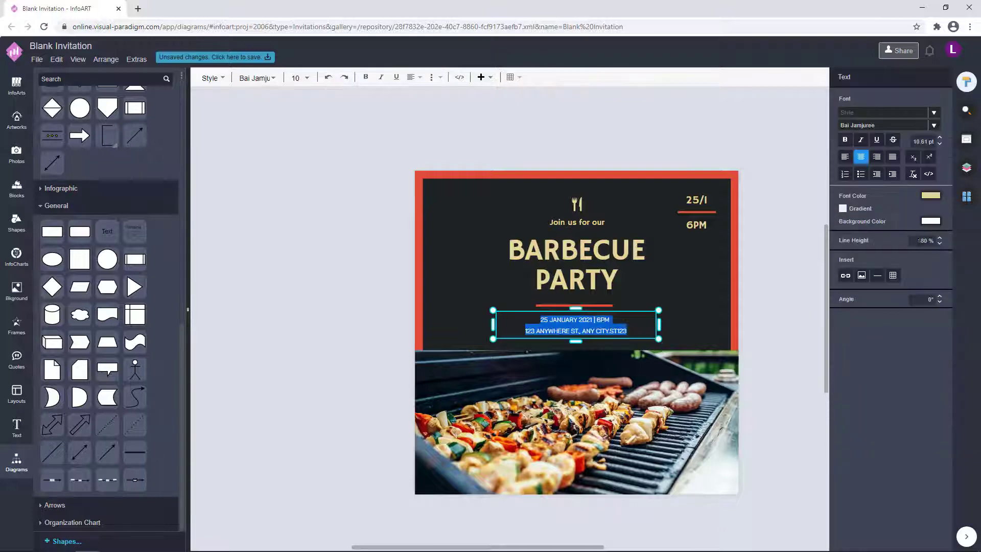
left_click_drag(918, 240, 949, 239)
type("170")
key("Return")
left_click(685, 345)
Fine-tune the position of the date and address block beneath the coral divider
left_click_drag(589, 332, 586, 331)
left_click_drag(766, 323, 728, 307)
left_click(572, 313)
left_click(729, 298)
left_click(574, 313)
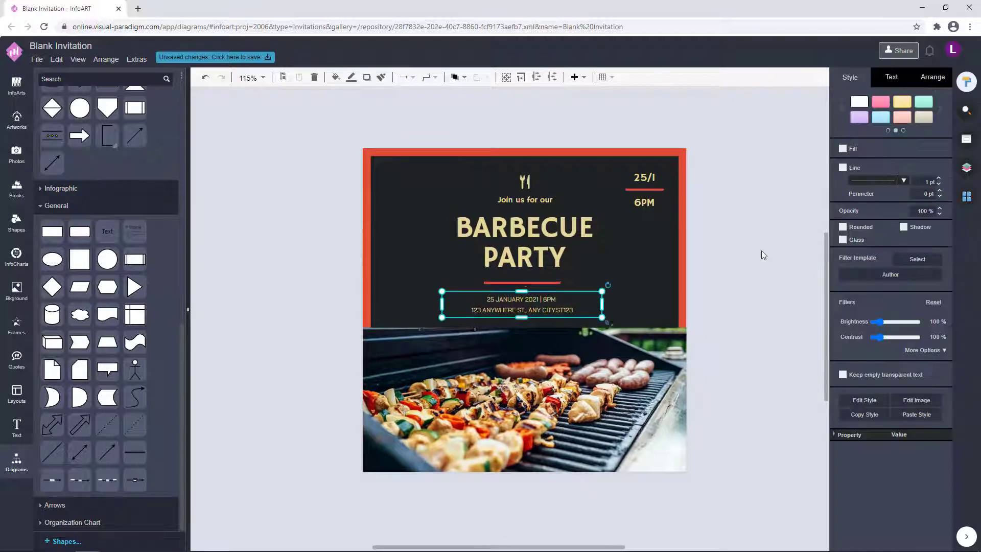
left_click(764, 256)
Place a circle over the dark panel's lower-left edge and the photo, without an outline and filled with the title's pale yellow
scroll(109, 266, "up", 10)
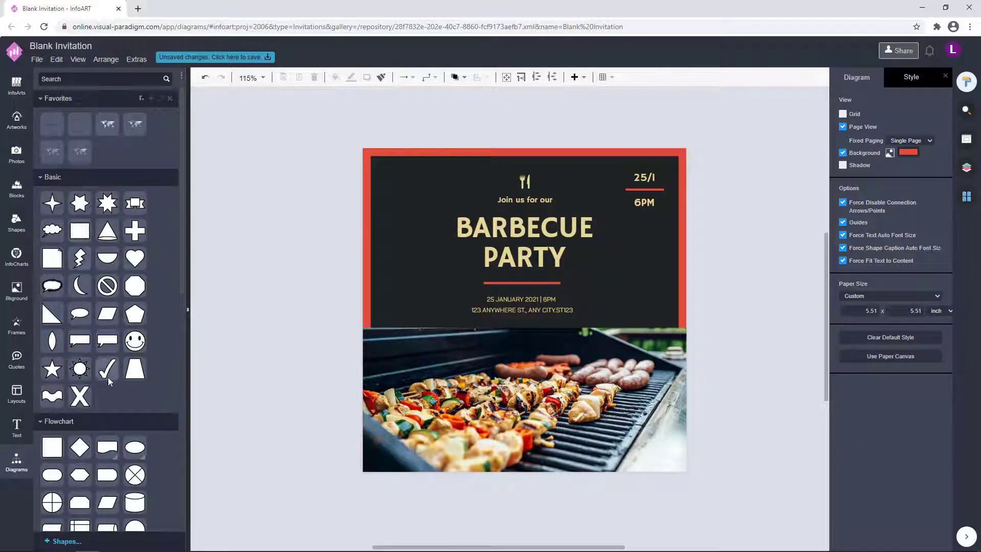
scroll(109, 358, "down", 10)
left_click_drag(403, 342, 413, 356)
left_click(843, 180)
left_click(843, 149)
left_click(843, 149)
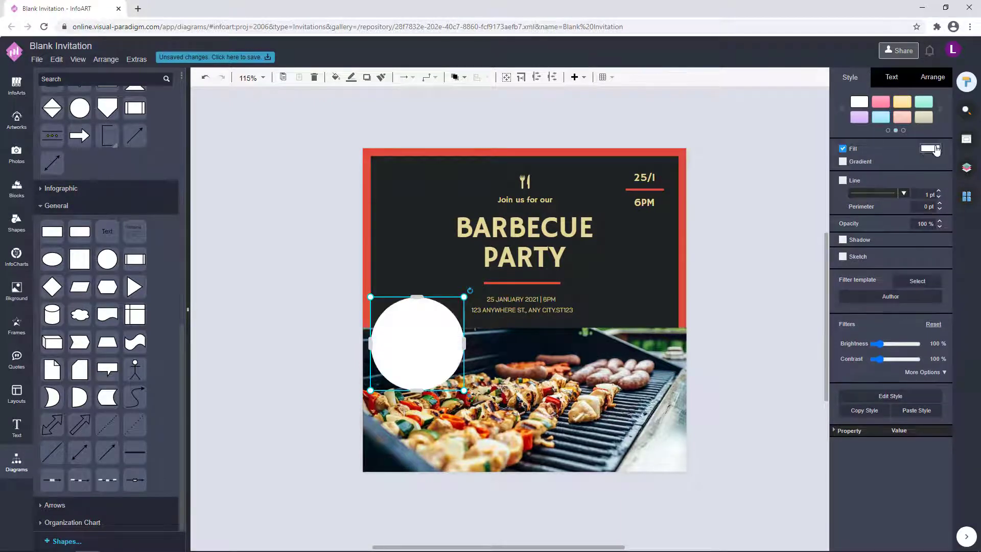
left_click(934, 148)
left_click(874, 267)
left_click(947, 383)
left_click(751, 324)
Adjust the pale yellow circle's size and position, and duplicate it slightly lower over the photo
left_click_drag(382, 346, 388, 345)
left_click_drag(452, 300, 445, 306)
mouse_move(395, 370)
left_mouse_down()
mouse_move(398, 361)
mouse_move(400, 382)
left_mouse_up()
left_click(464, 360)
scroll(462, 357, "up", 1)
Fill the duplicate circle with white
left_click(928, 149)
left_click(868, 249)
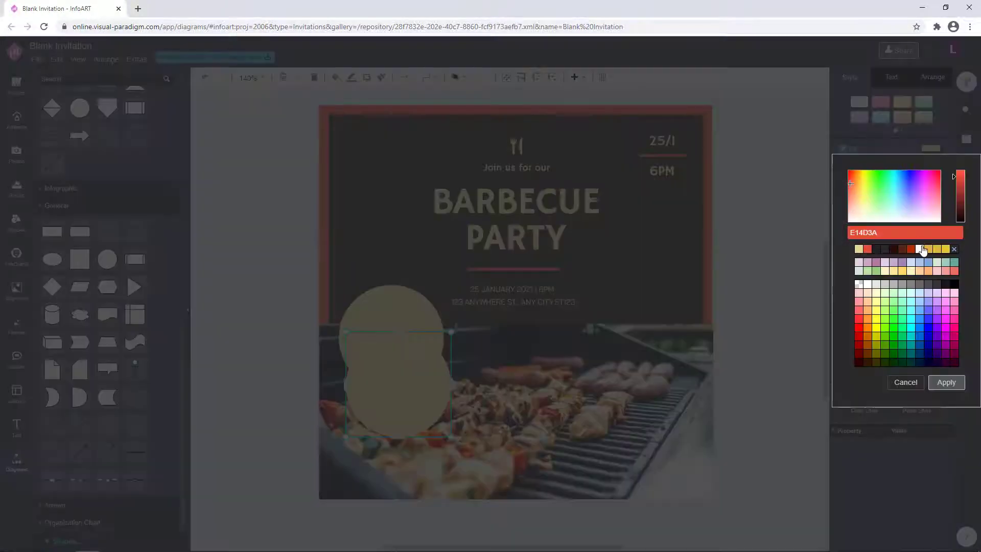
left_click(921, 250)
left_click(946, 382)
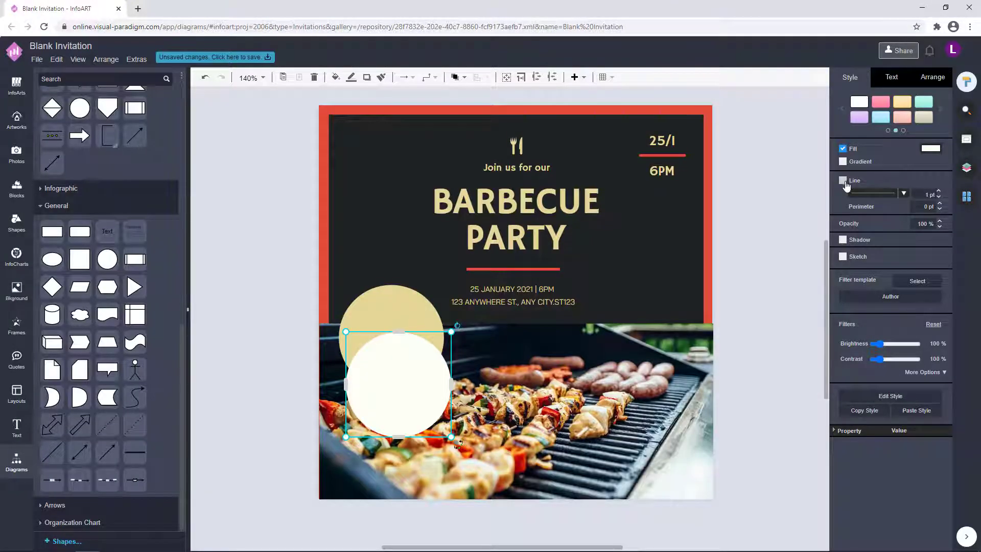
Turn the duplicate circle into an unfilled ring with a 4 pt coral E14D3A outline, shrunk and centred inside the pale yellow circle
left_click(843, 148)
left_click(930, 167)
left_click(889, 285)
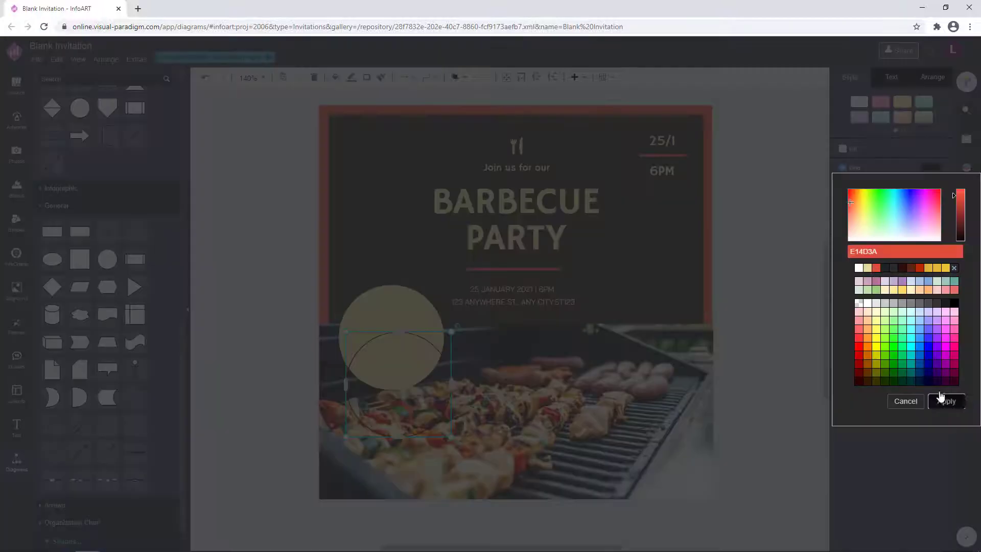
left_click(945, 401)
left_click_drag(419, 391, 420, 353)
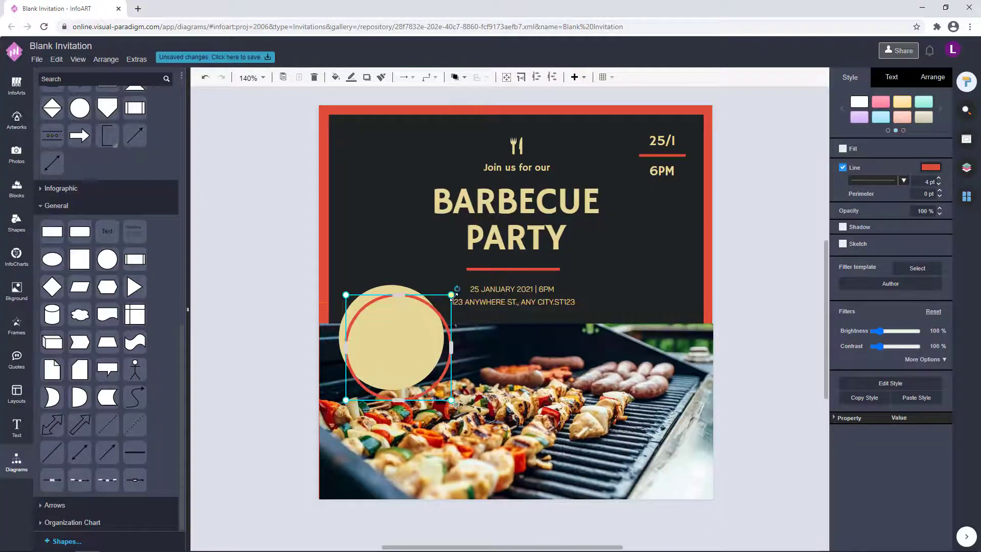
left_click_drag(451, 400, 437, 386)
left_click_drag(414, 343, 415, 338)
left_click(766, 239)
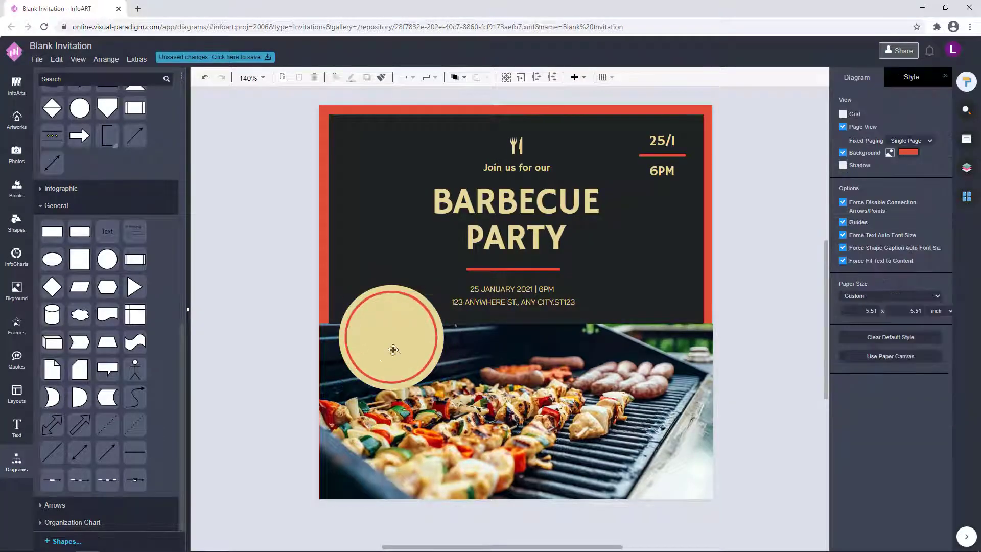
Enlarge the inner ring slightly, recentre it in the pale yellow circle and recolour its outline to the dark panel colour
left_click(393, 349)
left_click_drag(437, 382, 439, 385)
left_click_drag(401, 347, 403, 333)
left_click(931, 168)
left_click(884, 271)
left_click(949, 402)
left_click(767, 376)
left_click(284, 329)
Scale the pale yellow circle and its ring down slightly together and reposition them over the panel and photo edge
scroll(284, 327, "down", 2)
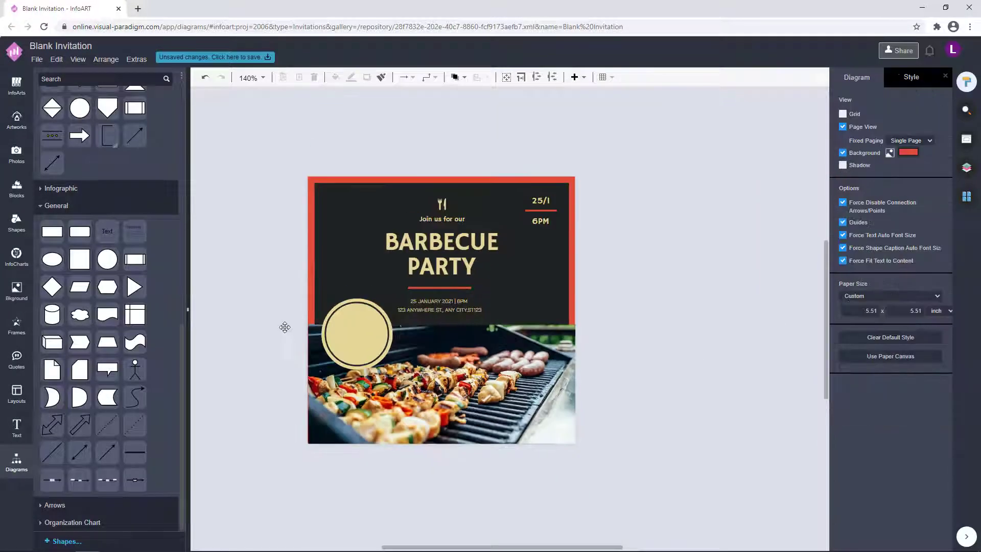
scroll(320, 342, "up", 1)
left_click_drag(306, 287, 446, 392)
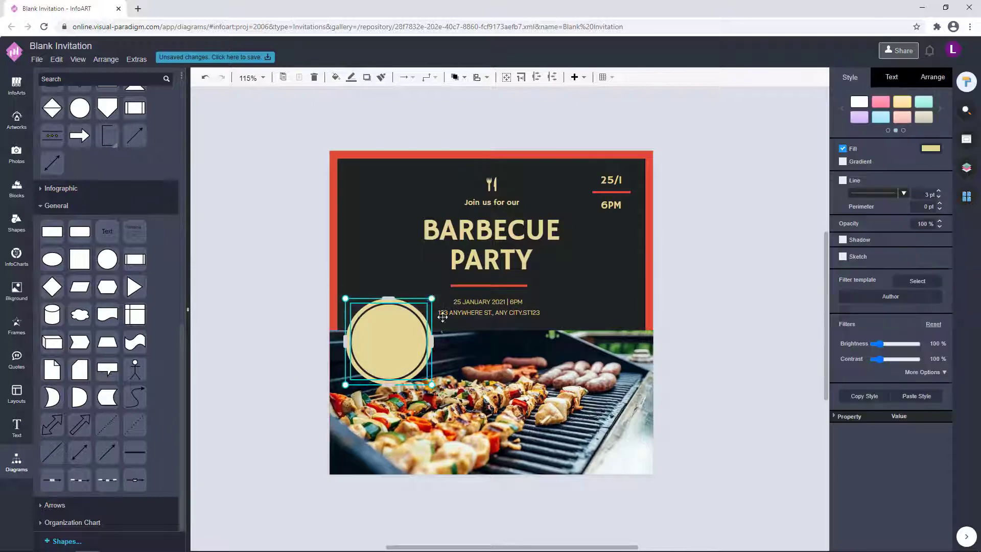
left_click_drag(433, 299, 427, 305)
left_click_drag(394, 346, 395, 343)
left_click(307, 332)
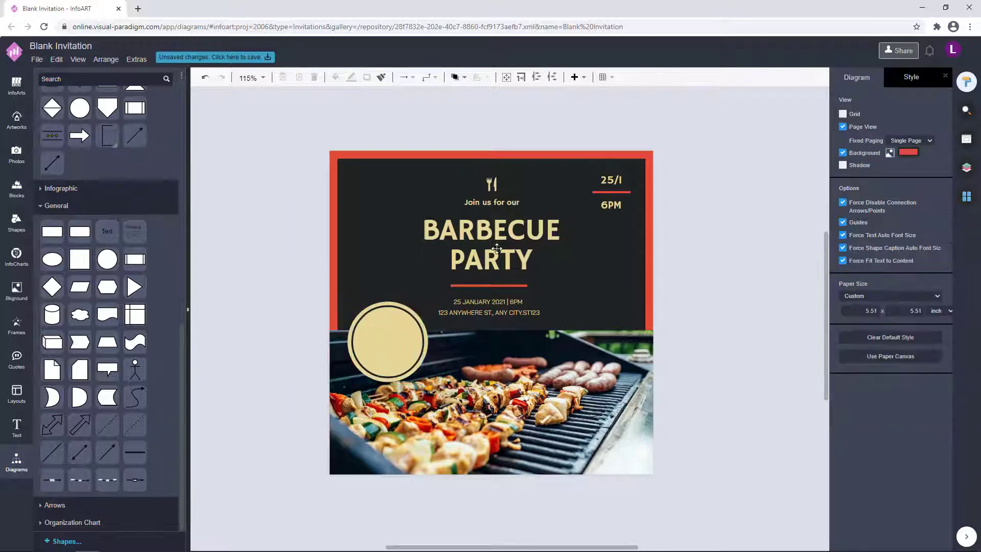
Duplicate the "Join us for our" line onto the circular badge and colour its text with the dark panel colour
left_click_drag(502, 203, 410, 339)
left_click(903, 84)
left_click(931, 192)
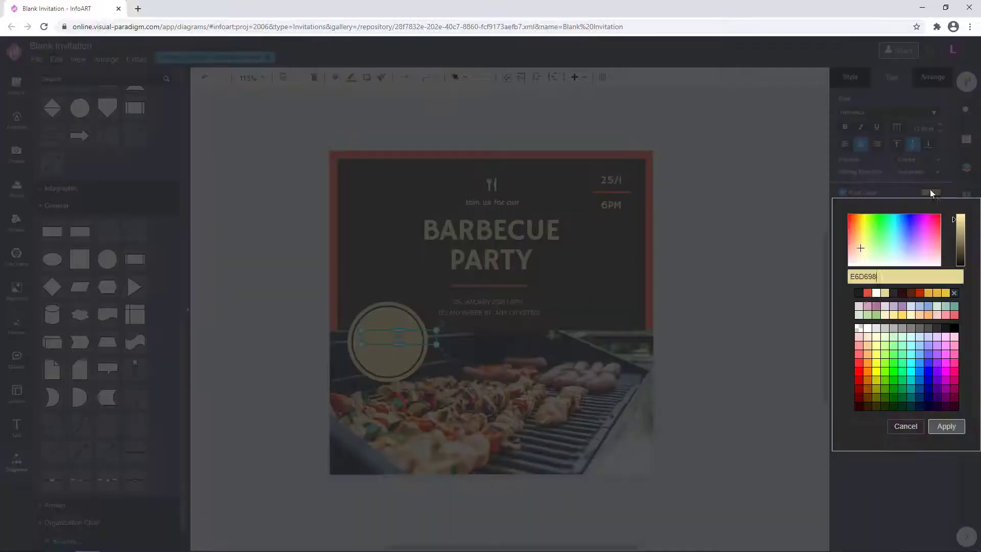
left_click(868, 295)
left_click(859, 296)
left_click(946, 426)
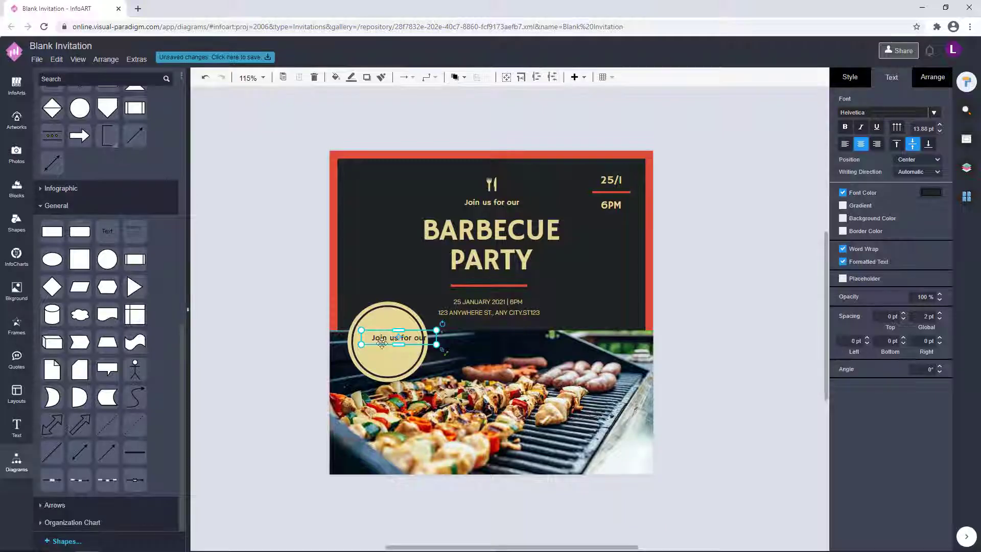
Replace the badge text with "FREE ENTRY" and centre it in the upper part of the badge
double_click(378, 337)
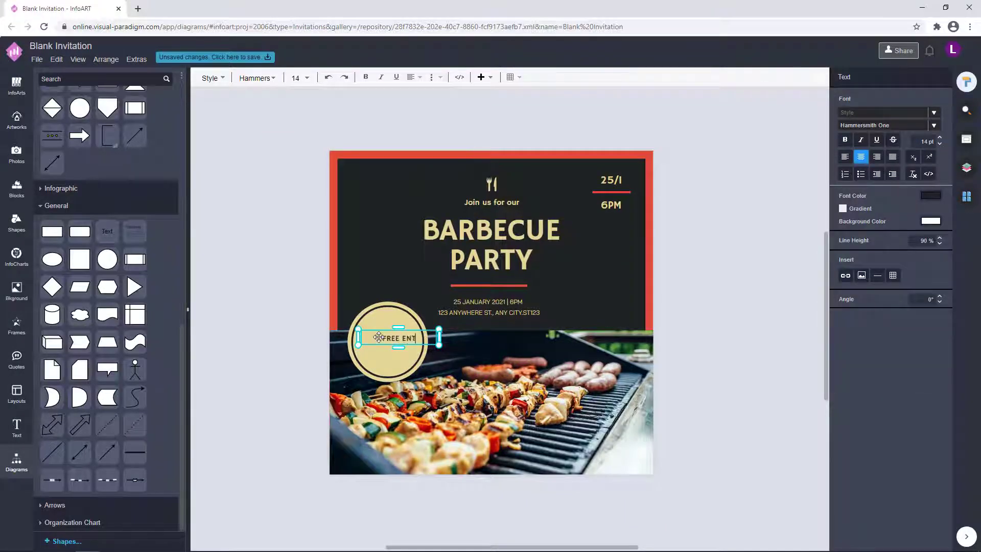
left_click(235, 328)
scroll(269, 352, "up", 4)
left_click_drag(550, 324, 530, 307)
left_click(361, 328)
scroll(361, 328, "down", 6)
scroll(440, 331, "up", 2)
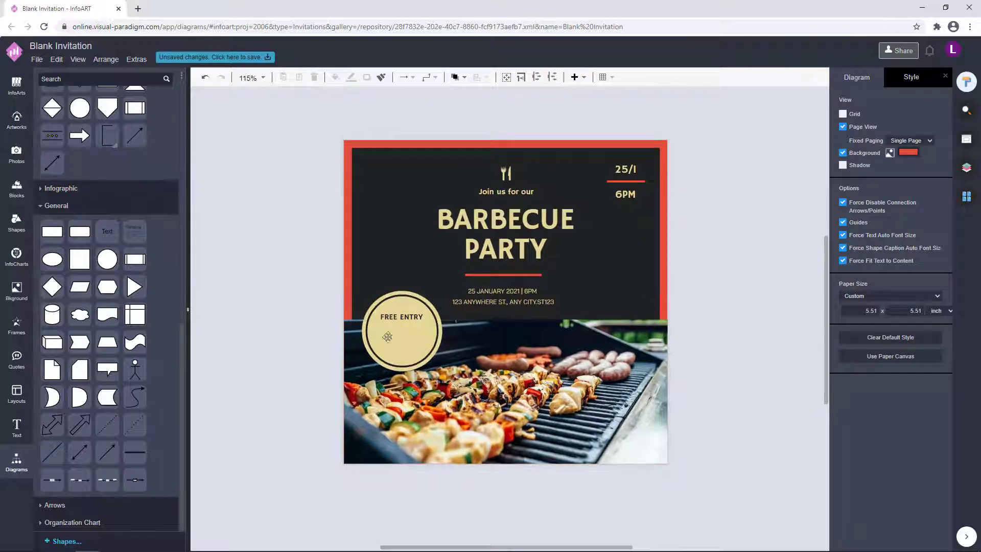
left_click(435, 319)
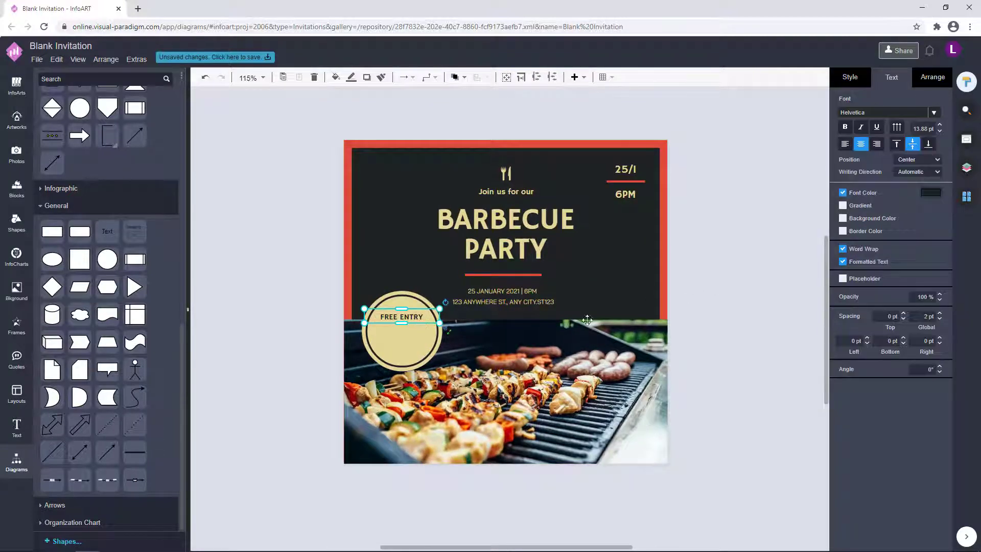
left_click(374, 259)
Try the orange stew pot artwork below FREE ENTRY in the badge, then delete it
left_click(19, 121)
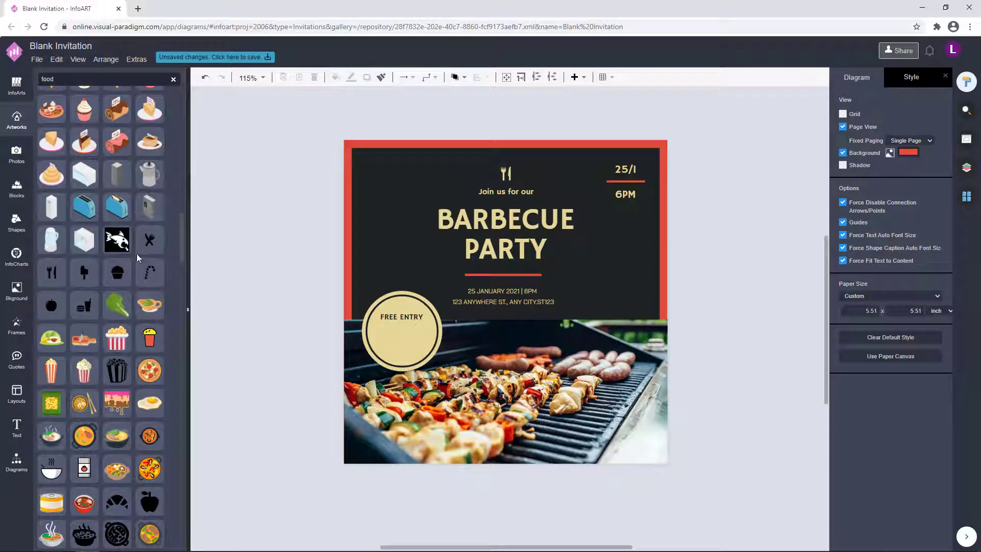
left_click_drag(152, 440, 289, 450)
left_click_drag(331, 500, 404, 343)
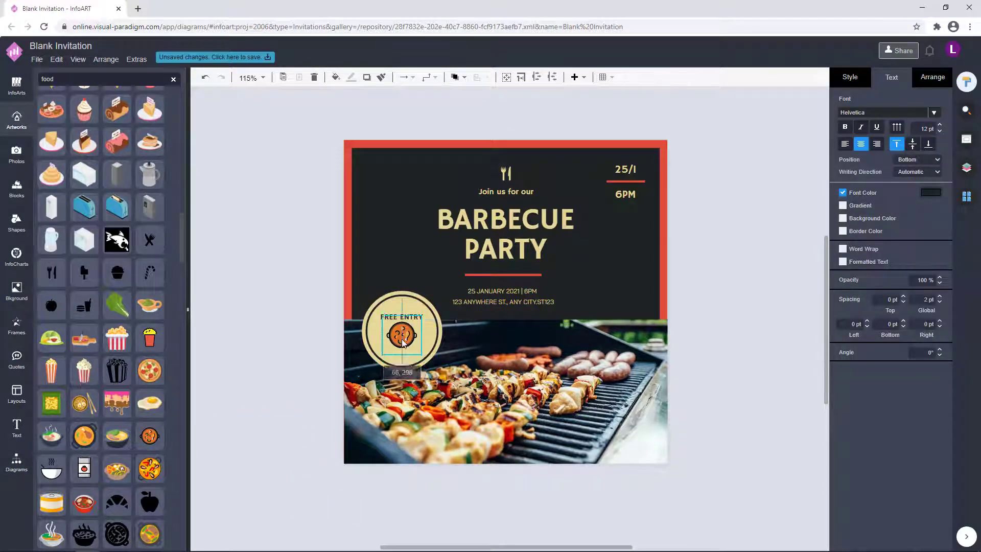
left_click(293, 383)
scroll(363, 372, "up", 4)
left_click(455, 315)
left_click_drag(454, 315, 447, 335)
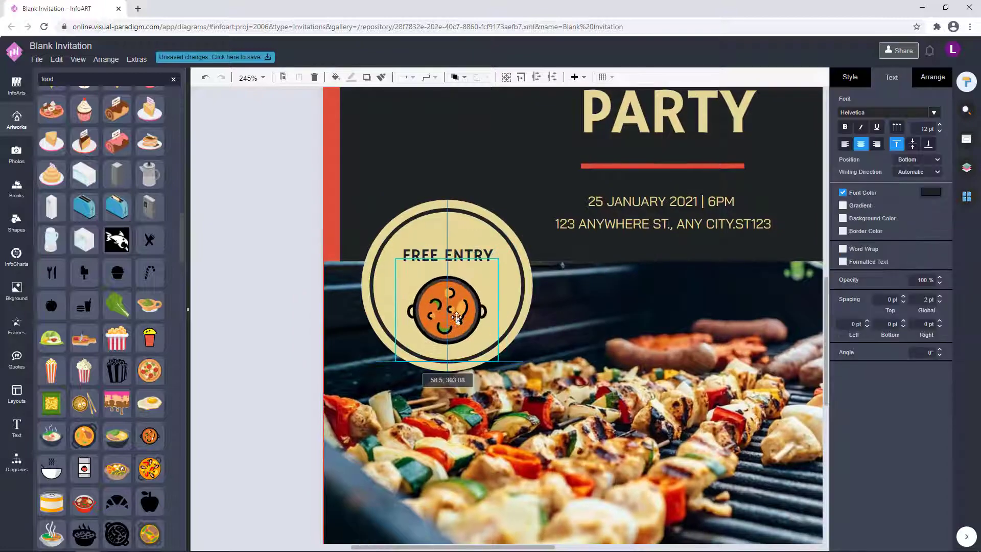
scroll(447, 336, "down", 5)
left_click_drag(375, 326, 376, 324)
left_click(669, 260)
left_click(369, 300)
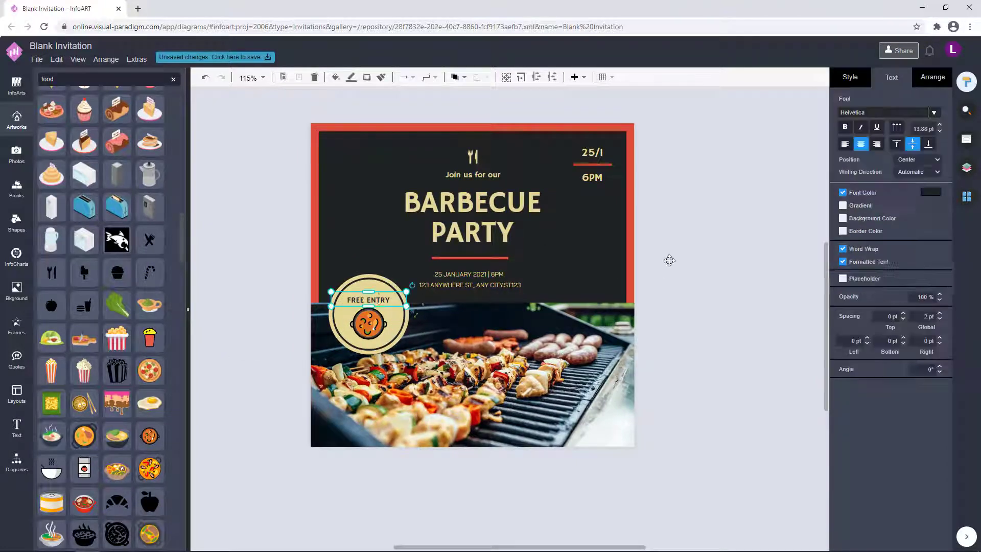
left_click(671, 261)
left_click(381, 373)
key("Delete")
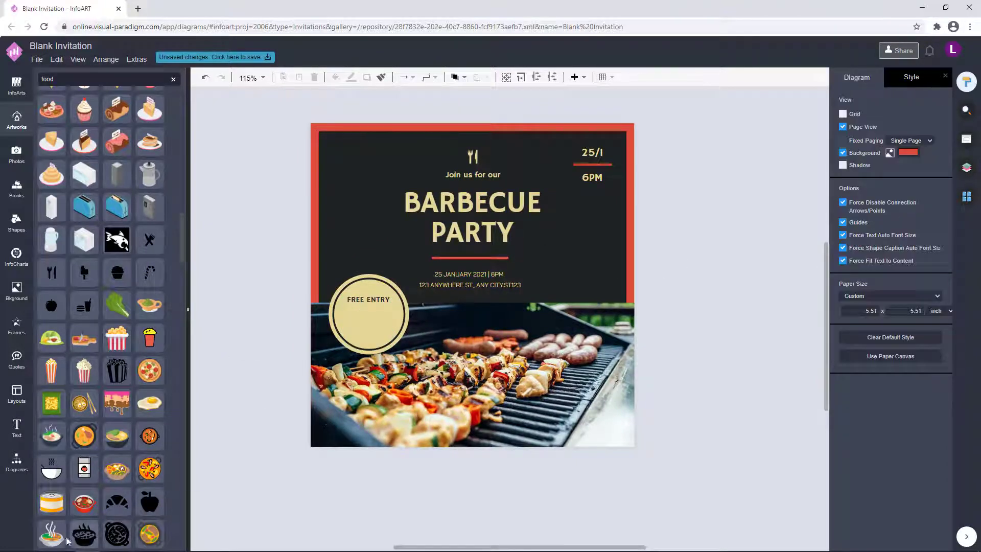
Duplicate the FREE ENTRY text below itself, replace the copy with "RSVP" plus the contact's name and phone number, and widen its box
left_click(385, 302)
left_click(689, 283)
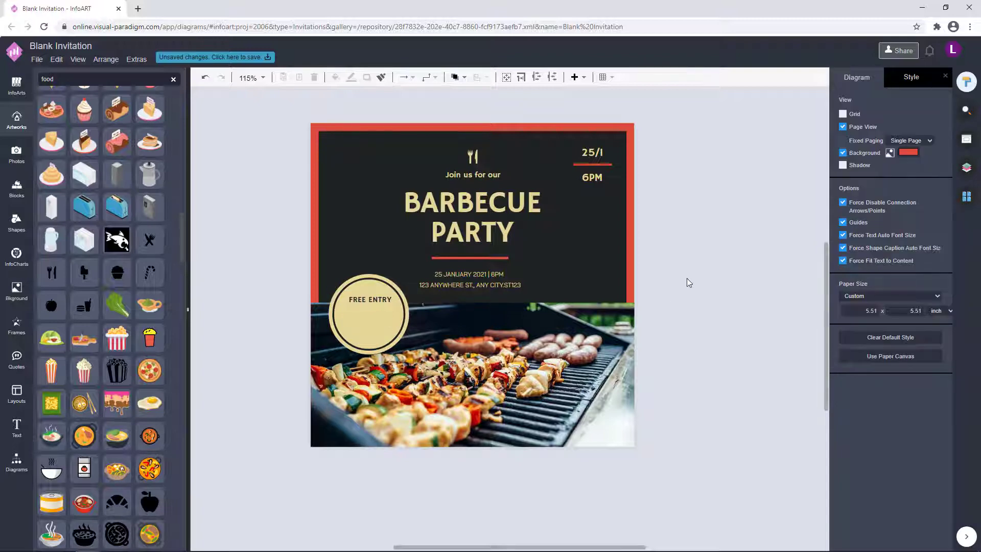
left_click(375, 301)
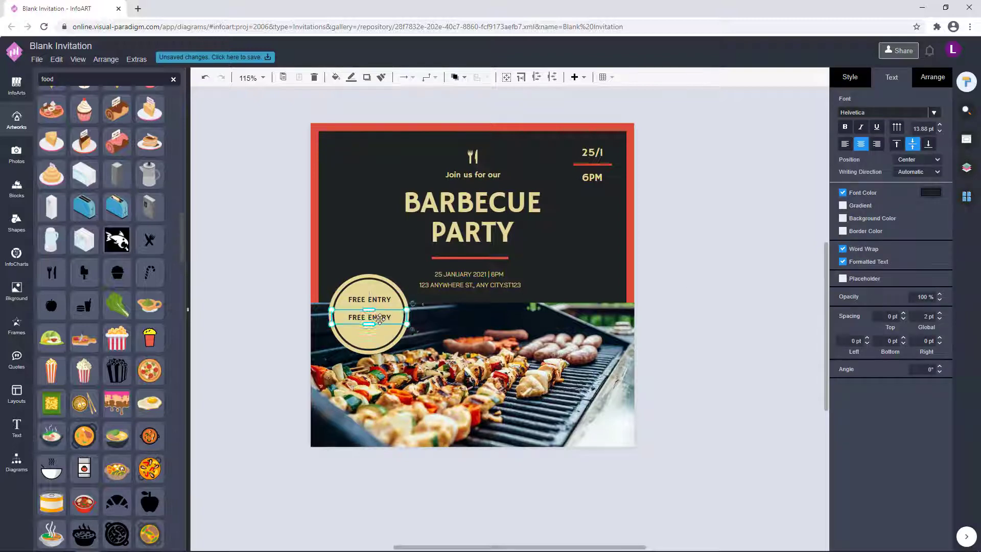
double_click(380, 320)
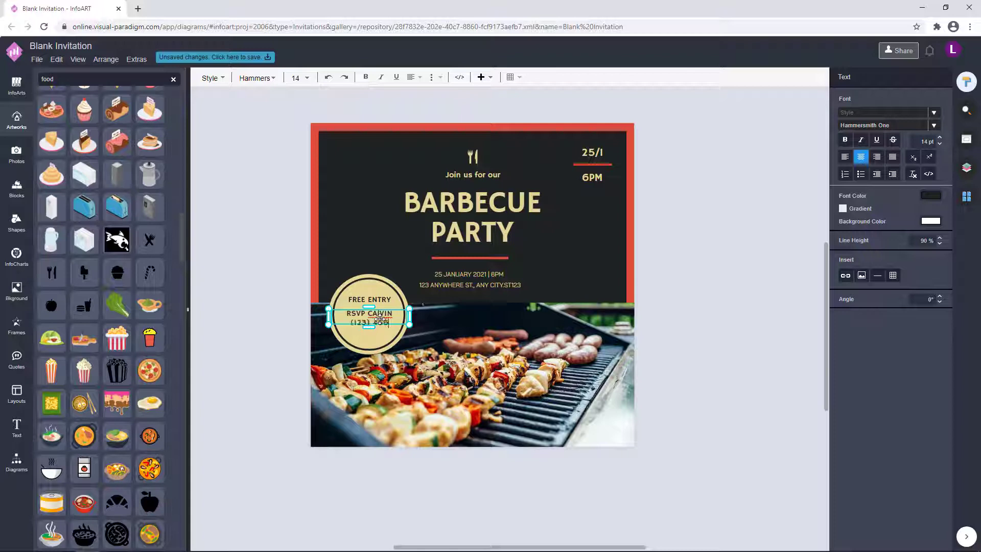
left_click(659, 333)
left_click_drag(401, 305, 501, 326)
left_click(708, 311)
Shrink the RSVP text to fit inside the badge ring, centre it and place it closer beneath FREE ENTRY
scroll(358, 321, "up", 4)
left_click(367, 321)
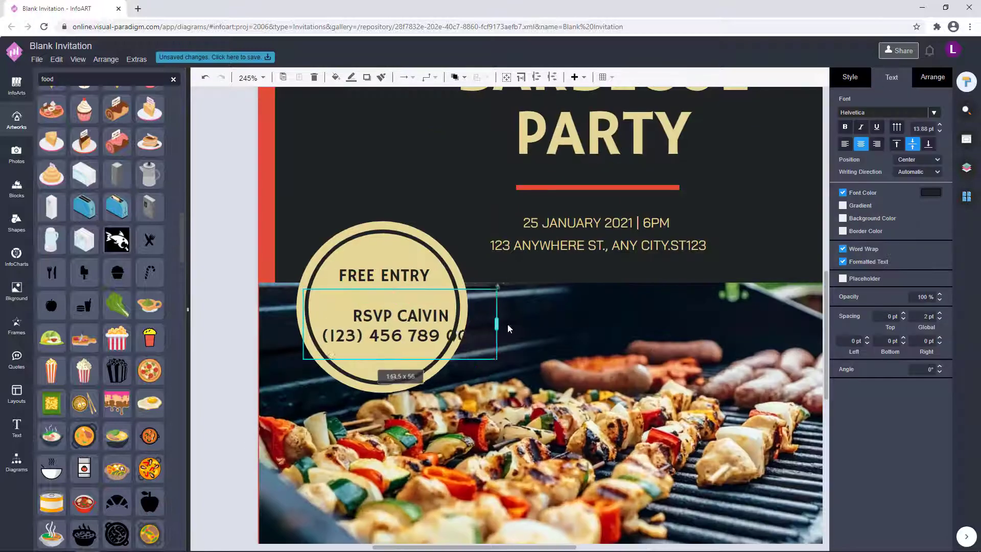
left_click_drag(497, 289, 434, 310)
left_click_drag(386, 340, 399, 329)
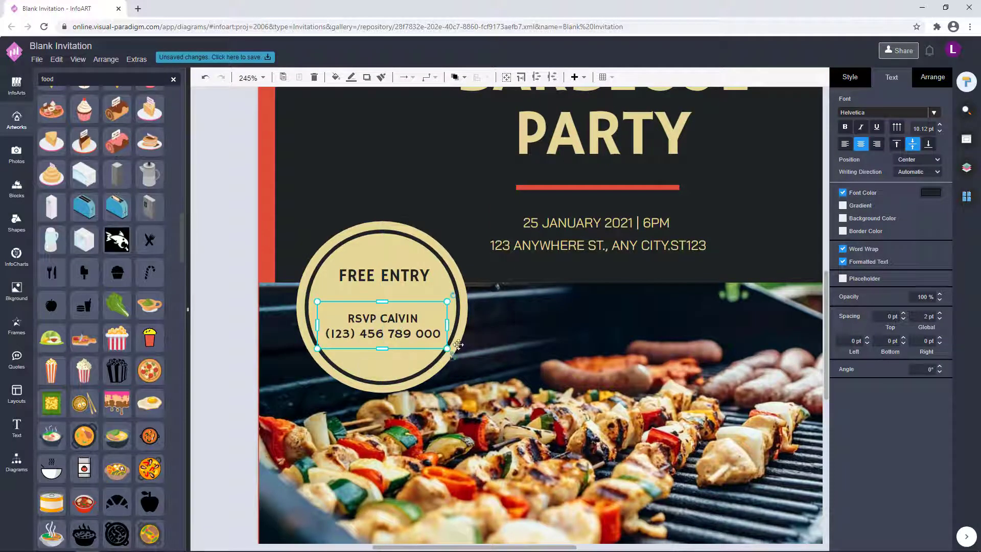
left_click_drag(447, 349, 432, 330)
left_click(241, 352)
scroll(240, 352, "down", 5)
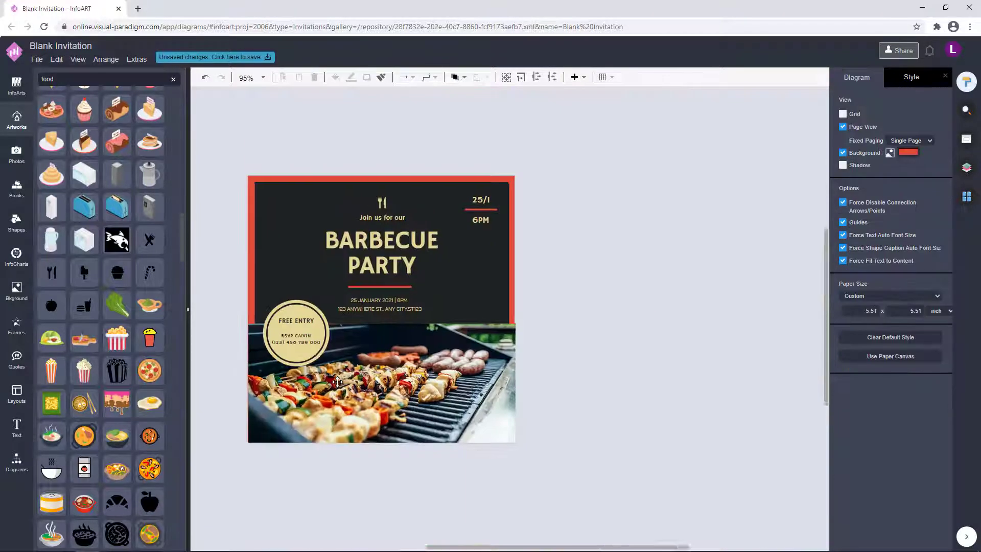
scroll(362, 367, "up", 3)
left_click_drag(377, 355, 377, 348)
left_click(265, 361)
scroll(268, 360, "down", 2)
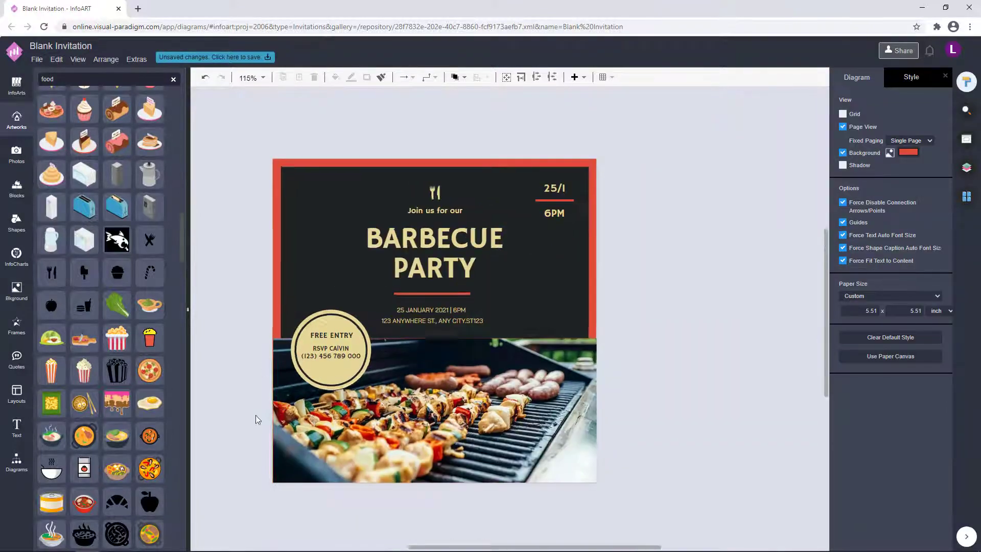
Fine-tune the position of the RSVP text beneath FREE ENTRY inside the badge
scroll(255, 415, "up", 5)
left_click(308, 395)
left_click_drag(302, 220, 300, 219)
left_click(243, 241)
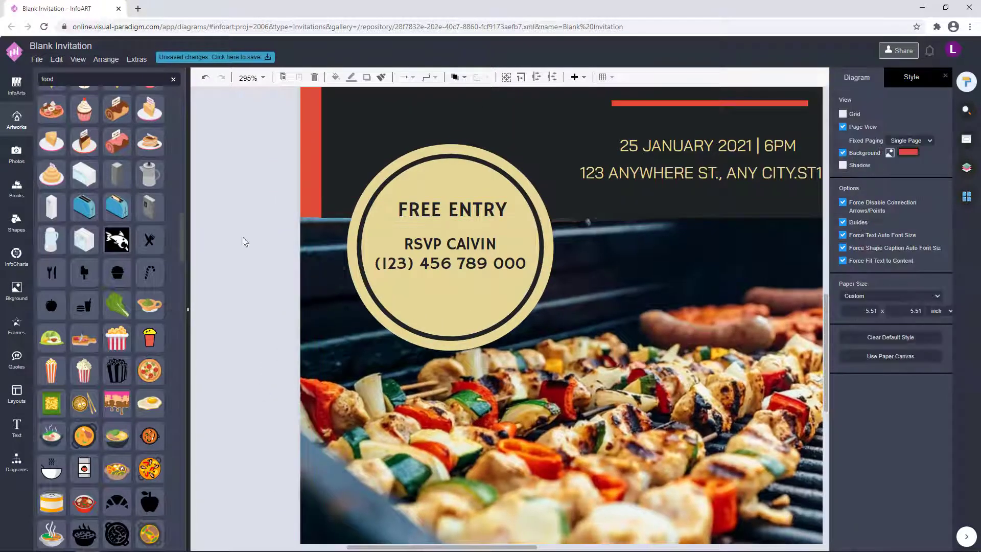
scroll(245, 266, "down", 2)
left_click_drag(400, 261, 400, 260)
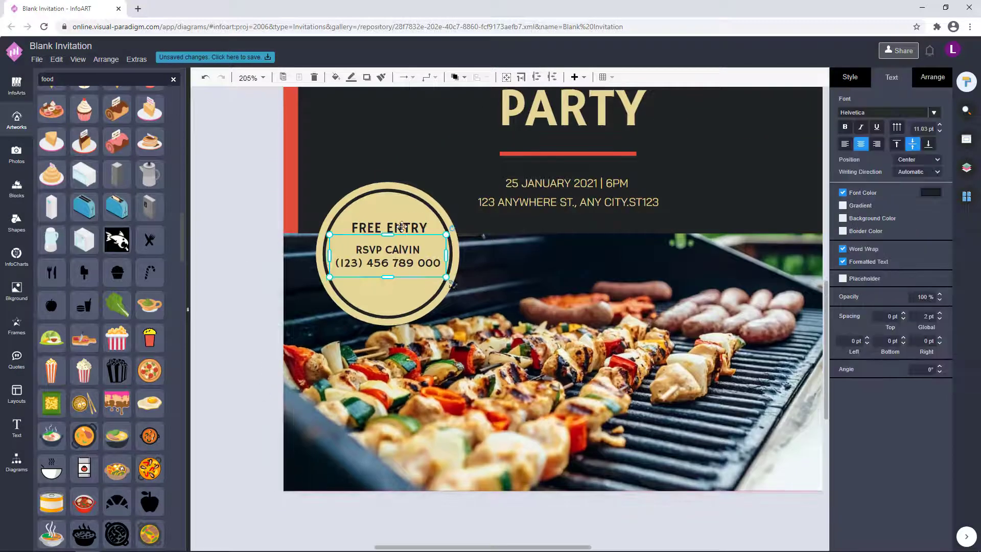
left_click(262, 334)
scroll(261, 334, "down", 2)
Move FREE ENTRY and the RSVP text slightly lower in the badge, keeping both centred within the ring
left_click(373, 307)
double_click(383, 291)
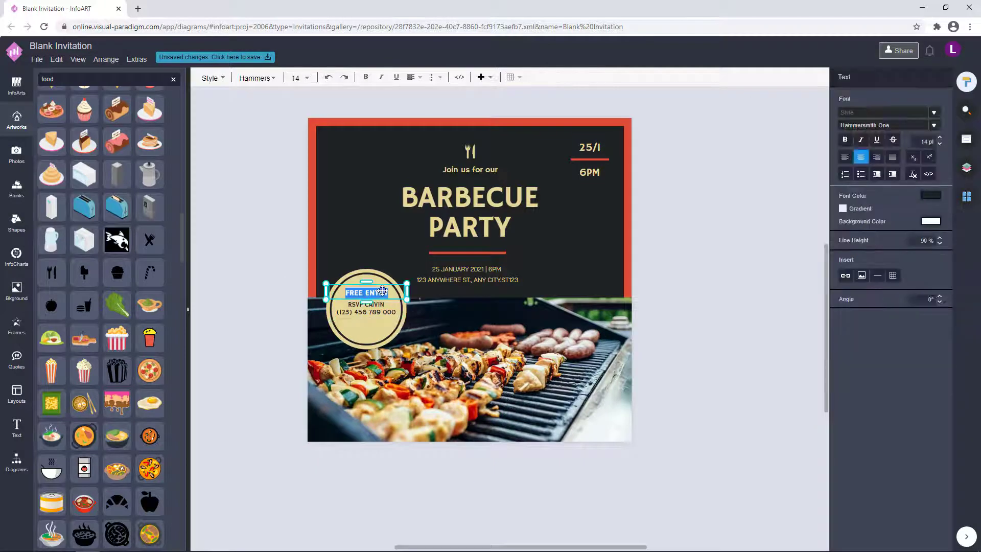
left_click(768, 353)
double_click(366, 308)
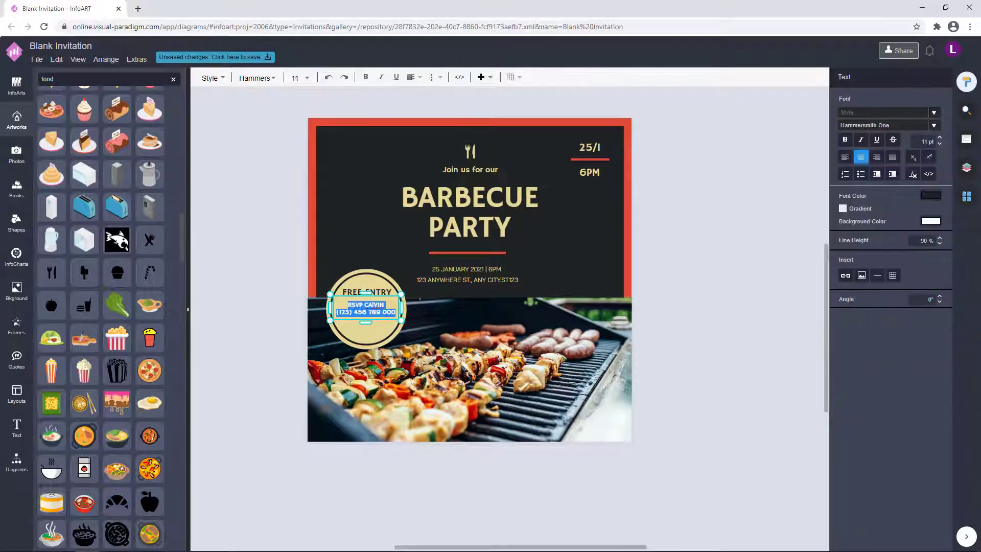
left_click(751, 321)
scroll(445, 336, "up", 3)
left_click_drag(314, 284, 314, 294)
left_click_drag(327, 257, 327, 265)
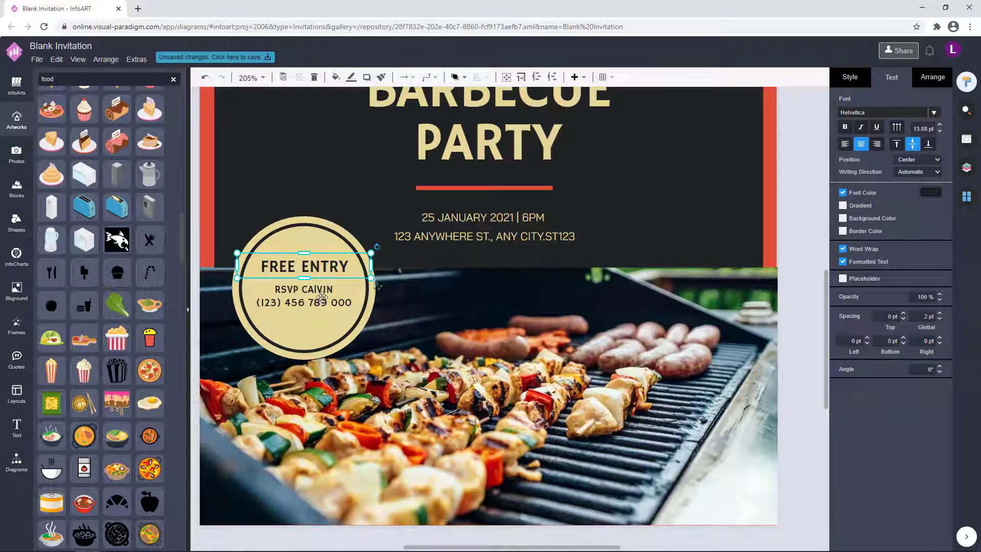
left_click(771, 304)
left_click(332, 297)
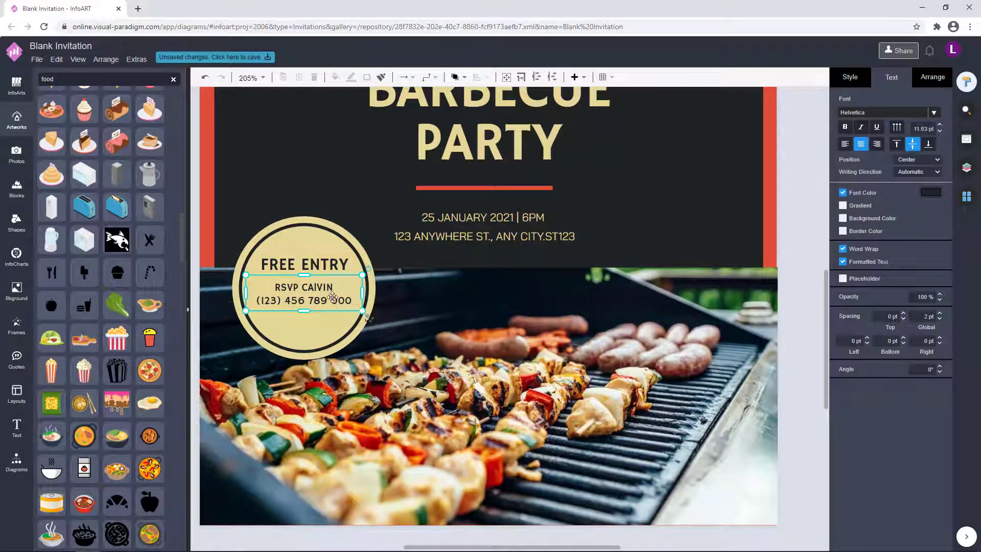
Search the artworks for "fire" and try one of the flame artworks on the badge, then delete it
left_click(37, 81)
type("fire")
key("Return")
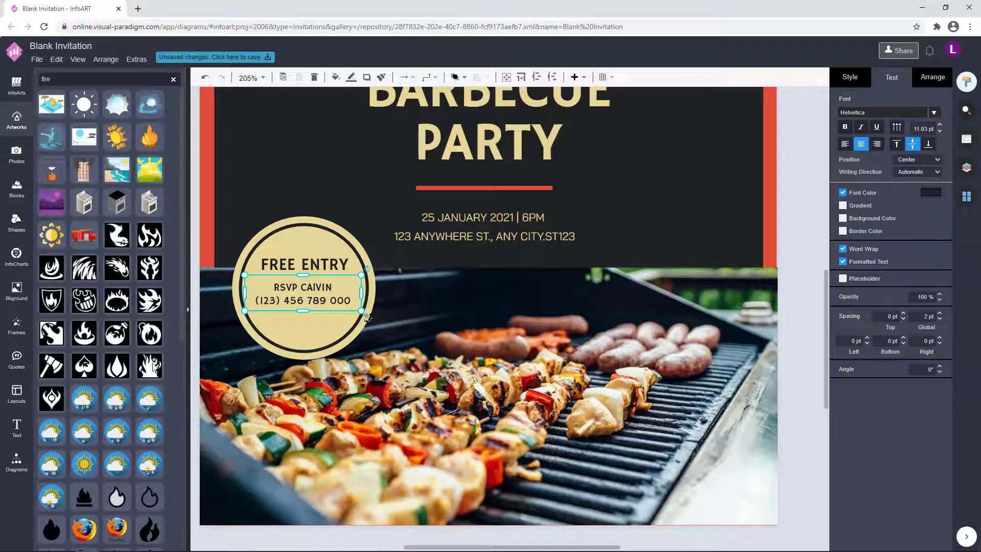
left_click_drag(150, 235, 310, 281)
key("Delete")
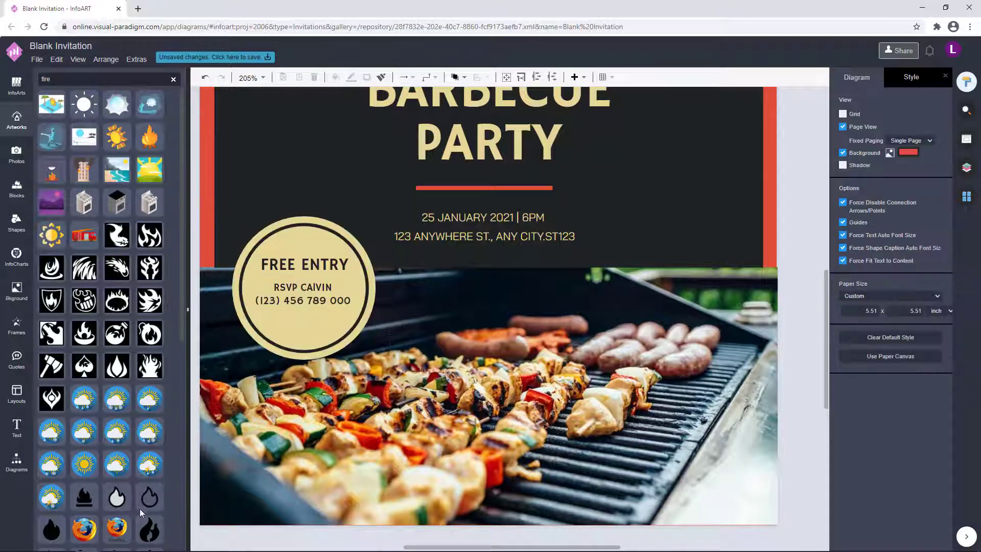
Place a small split-flame icon above FREE ENTRY in the badge, recolour it coral red and shift the badge text down
left_click_drag(149, 530, 409, 430)
left_click_drag(487, 509, 303, 242)
left_click(850, 77)
left_click(847, 120)
left_click(944, 350)
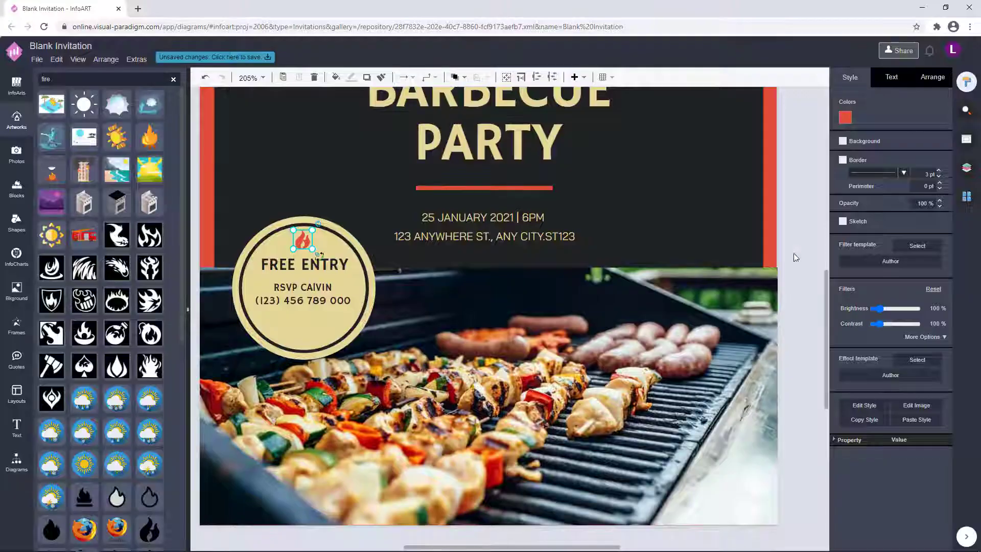
left_click(327, 276)
left_click_drag(327, 276, 317, 294)
Try a second copy of the flame icon below the RSVP text in the badge, then delete it
left_click(304, 244)
left_click_drag(310, 246, 310, 329)
left_click(789, 284)
scroll(758, 282, "down", 2)
left_click(447, 313)
key("Delete")
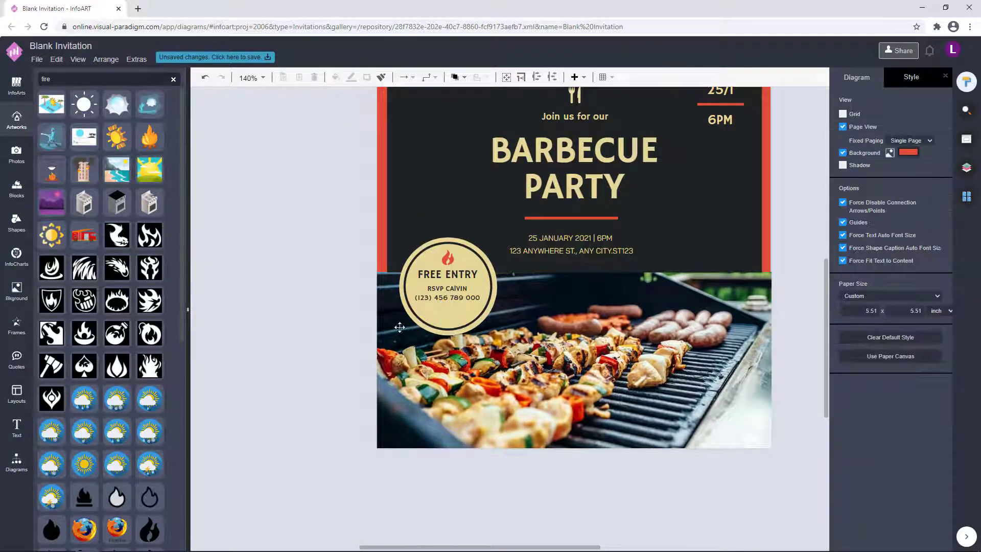
Move FREE ENTRY and the RSVP text a little further below the flame icon
left_click_drag(451, 291, 445, 276)
left_click(364, 369)
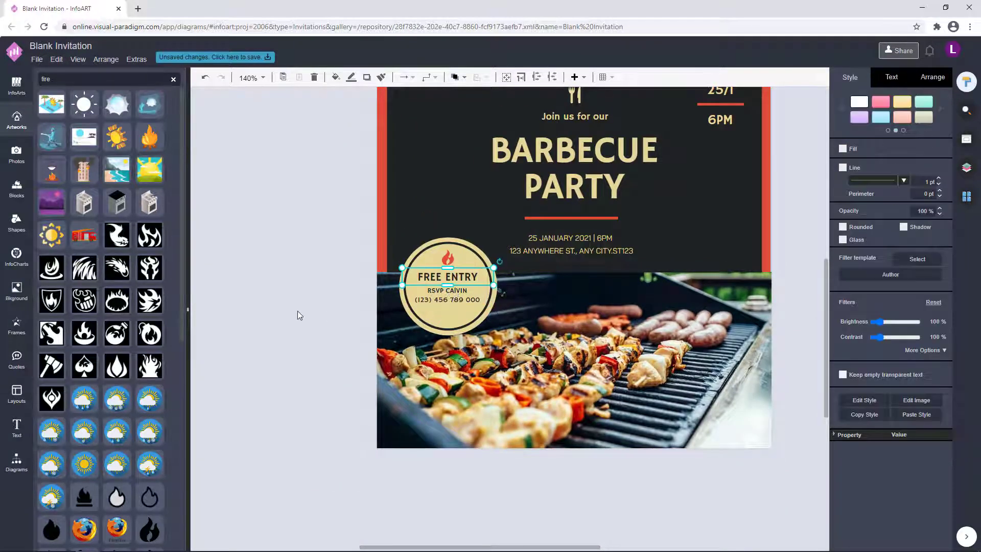
left_click(299, 314)
scroll(314, 284, "down", 5)
scroll(315, 284, "up", 6)
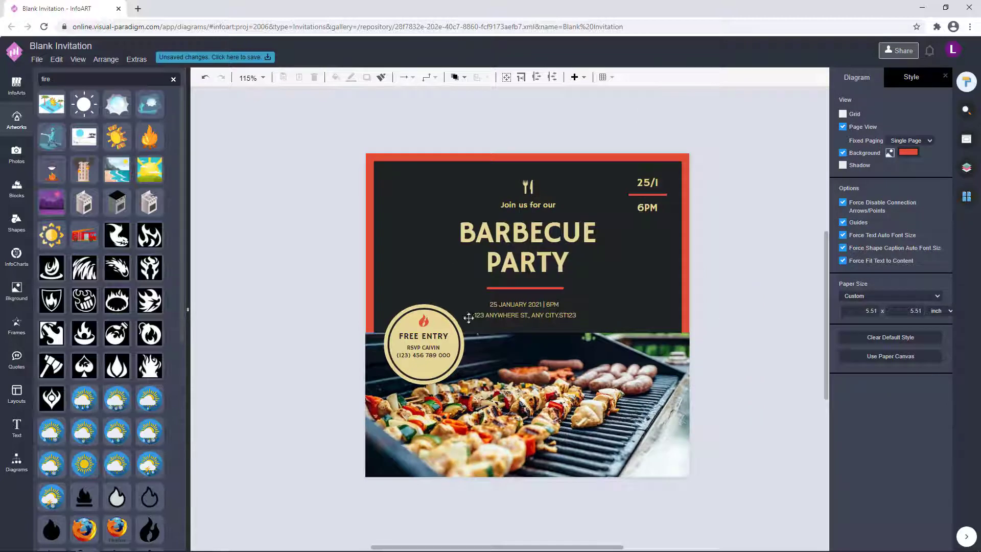
Select the flame, FREE ENTRY and RSVP text together and move them slightly down toward the badge's middle
scroll(469, 318, "up", 3)
left_click(439, 326)
left_click_drag(456, 299, 453, 301)
left_click_drag(435, 325, 384, 344)
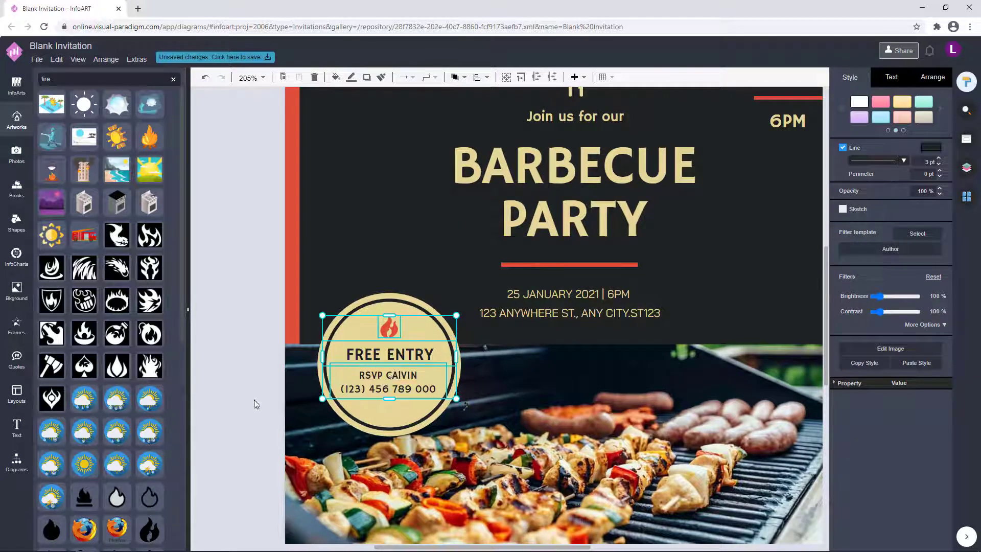
left_click(934, 77)
left_click(241, 366)
scroll(250, 376, "down", 2)
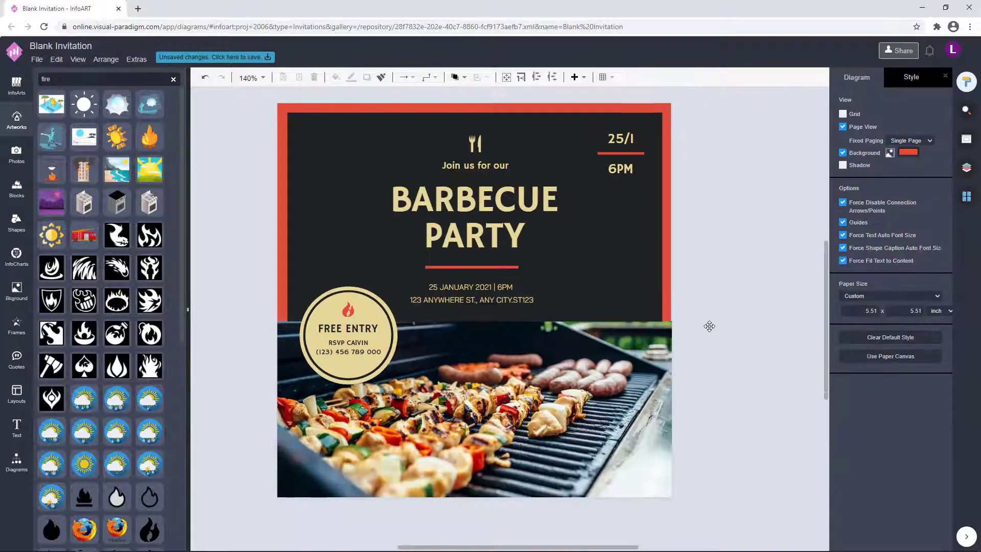
Lower the RSVP text slightly to widen the gap below FREE ENTRY
double_click(361, 329)
left_click(723, 358)
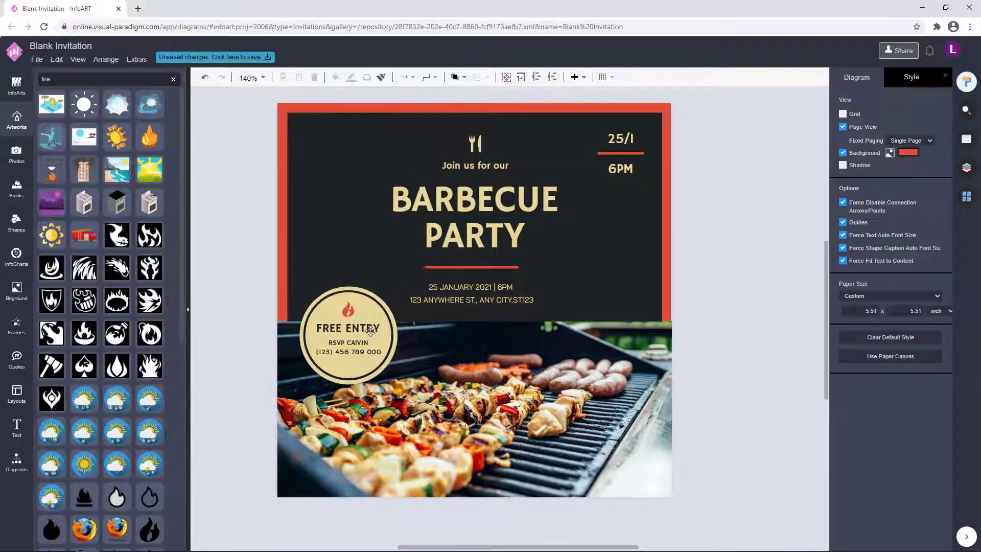
left_click_drag(377, 344, 375, 329)
left_click(721, 327)
left_click(721, 316)
Centre-align the flame, FREE ENTRY and RSVP text horizontally, then nudge them right by two increments
left_click(350, 311)
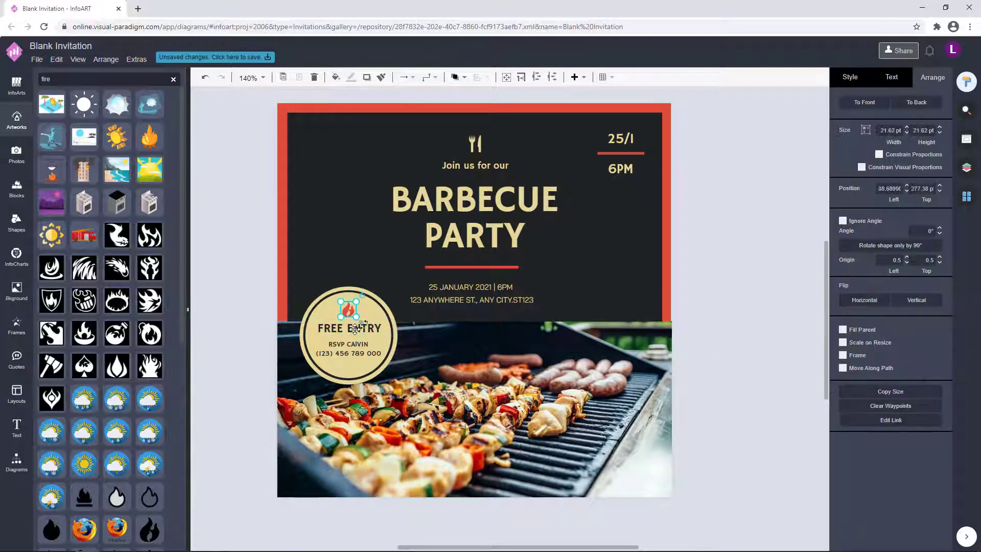
left_click(353, 328, "shift")
left_click(355, 346, "shift")
left_click(862, 339)
left_click(723, 330)
left_click(348, 311)
left_click(353, 329, "shift")
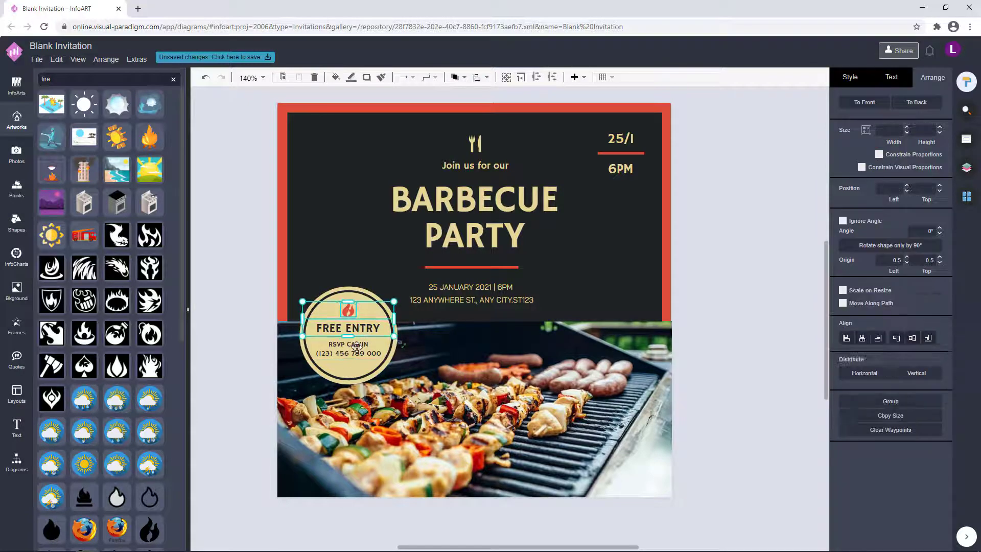
key("Right")
key("Right")
left_click(700, 316)
Nudge FREE ENTRY down by one increment between the flame and the RSVP text
left_click(365, 327)
key("Down")
left_click(790, 256)
scroll(782, 255, "down", 4)
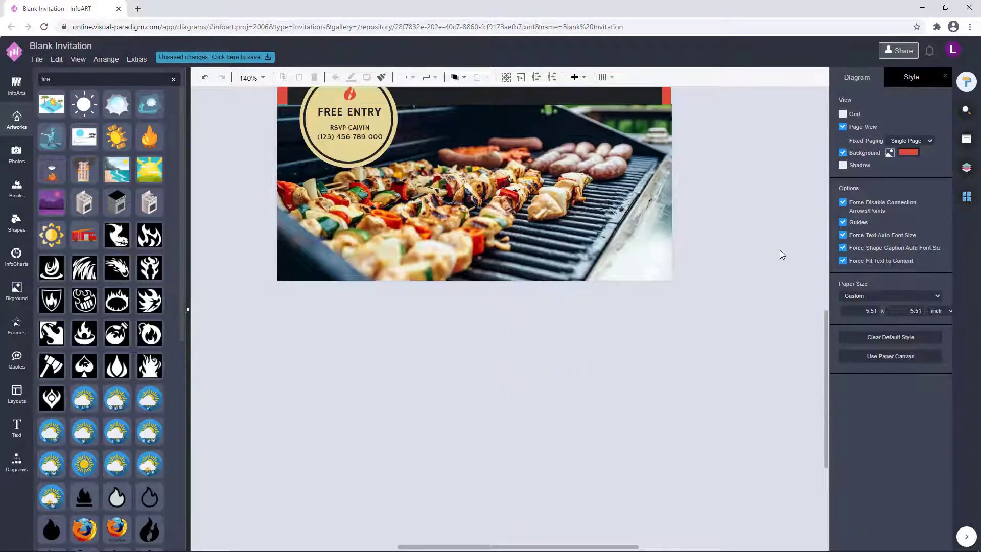
scroll(783, 255, "up", 5)
scroll(768, 344, "down", 2)
scroll(719, 287, "up", 1)
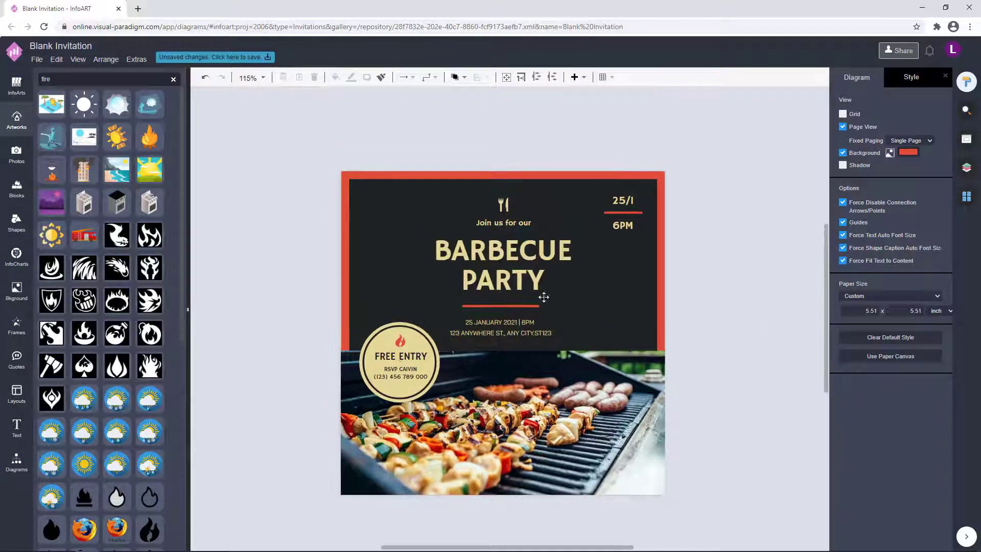
Adjust the flame icon's position slightly to the left above FREE ENTRY
scroll(402, 359, "up", 3)
left_click_drag(401, 329, 399, 331)
left_click(259, 357)
scroll(260, 359, "down", 4)
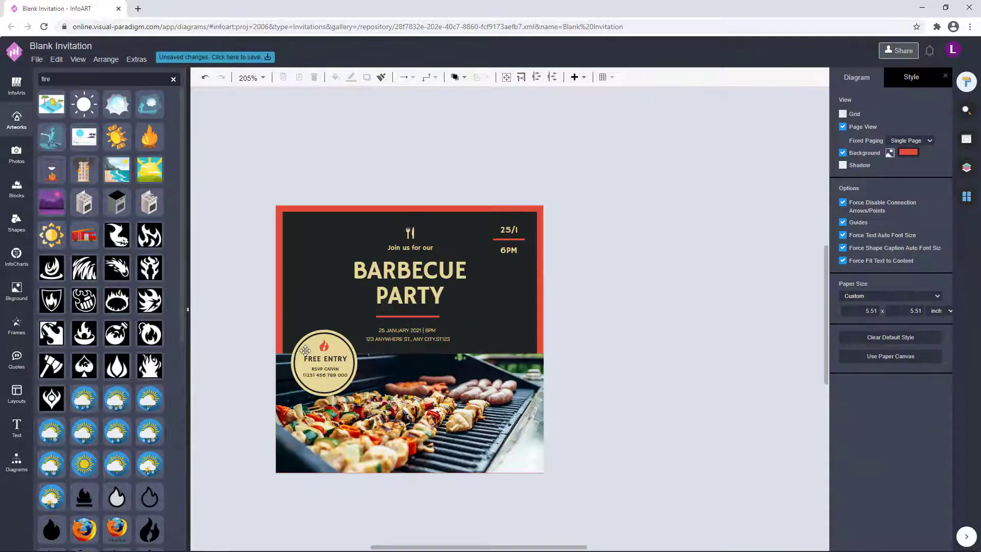
left_click(318, 358)
left_click(629, 302)
left_click_drag(633, 298, 674, 295)
Select the whole badge with its flame and text and move it slightly up and to the left
left_click_drag(282, 307, 390, 377)
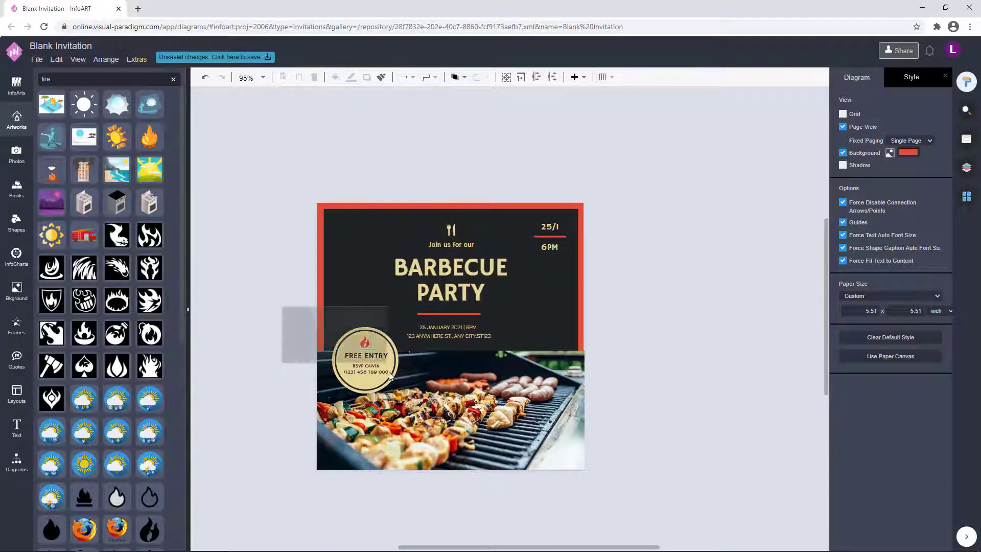
left_click(390, 377)
key("Escape")
scroll(631, 335, "up", 1)
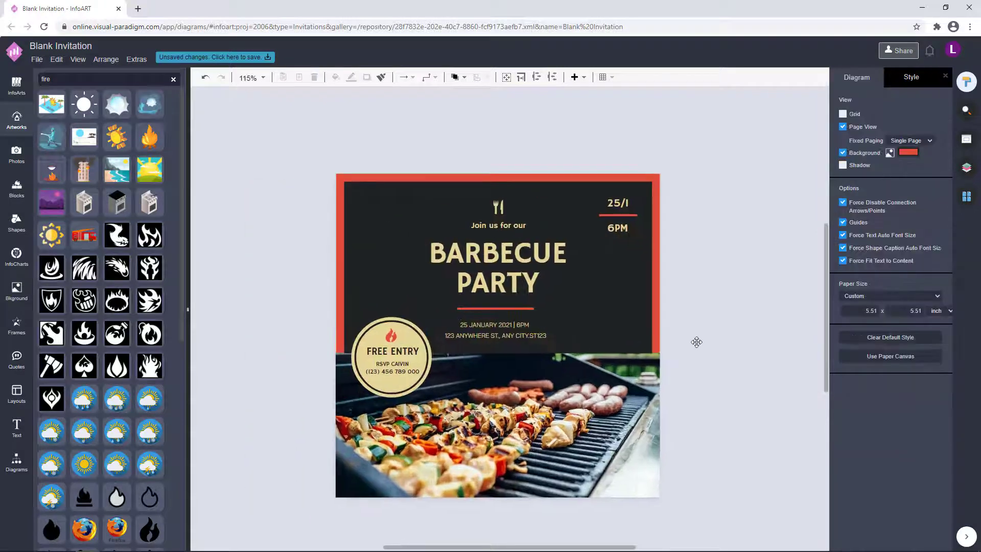
left_click(389, 358)
key("Escape")
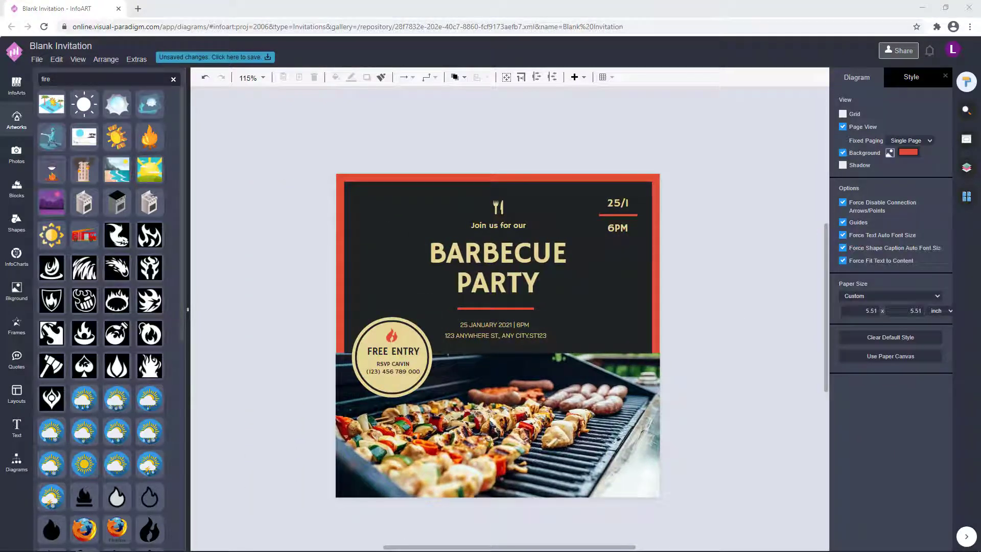
Recolour the dark panel behind the title and event details to a deeper blue-black
left_click(618, 282)
left_click(741, 235)
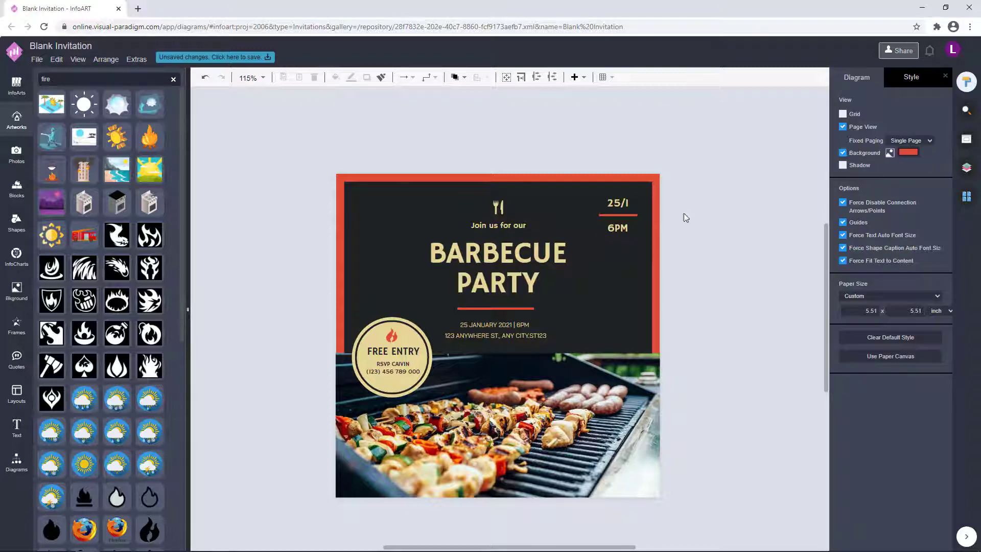
left_click(585, 281)
left_click(568, 196)
left_click(850, 77)
left_click(930, 149)
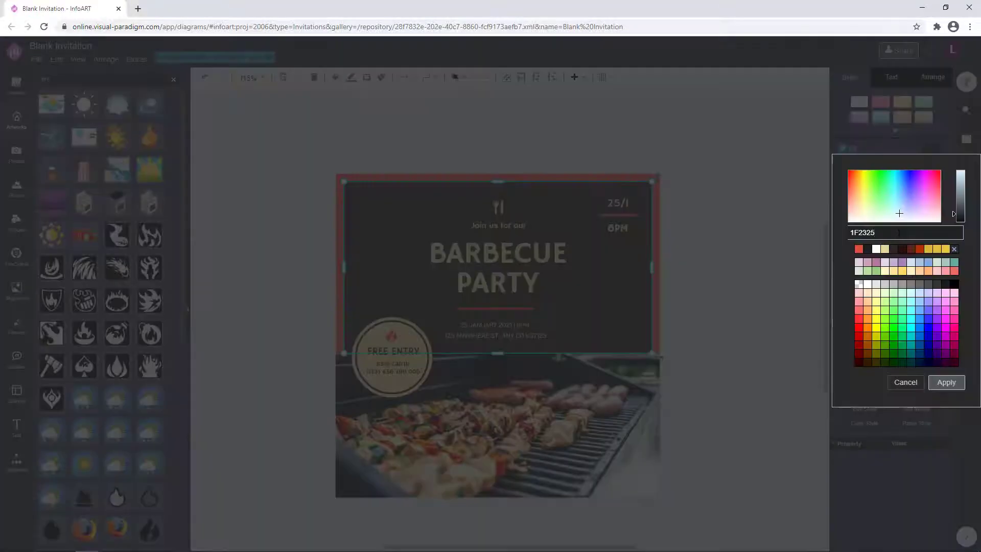
left_click(946, 382)
left_click(703, 278)
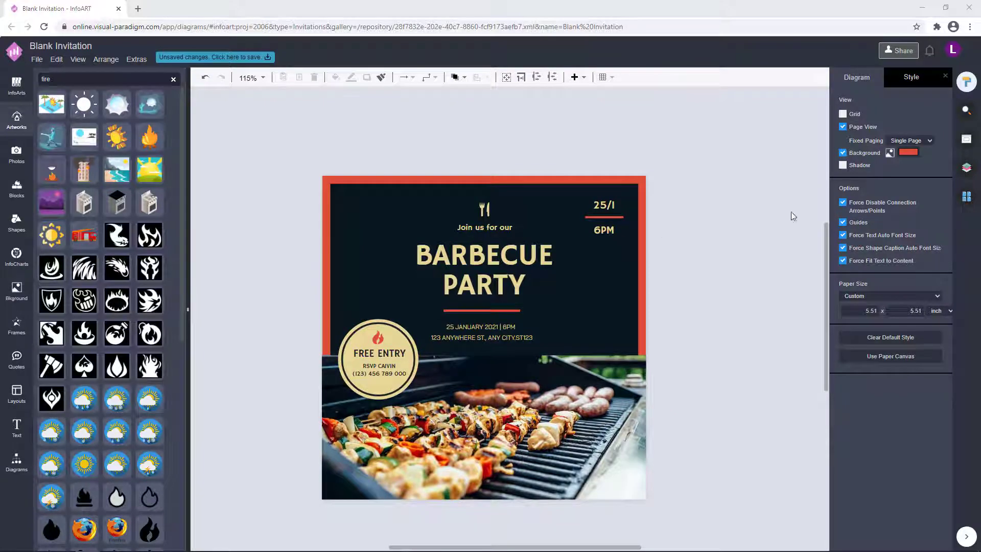
Change the invitation's background colour to crimson red D2444D and copy its colour code
left_click(908, 151)
left_click(871, 302)
left_click(946, 384)
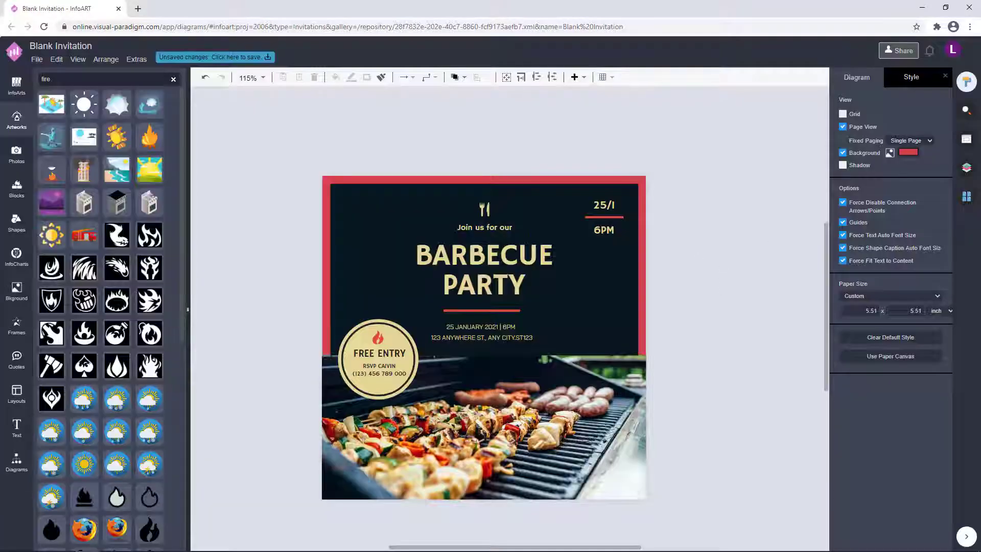
left_click(910, 152)
left_click(941, 385)
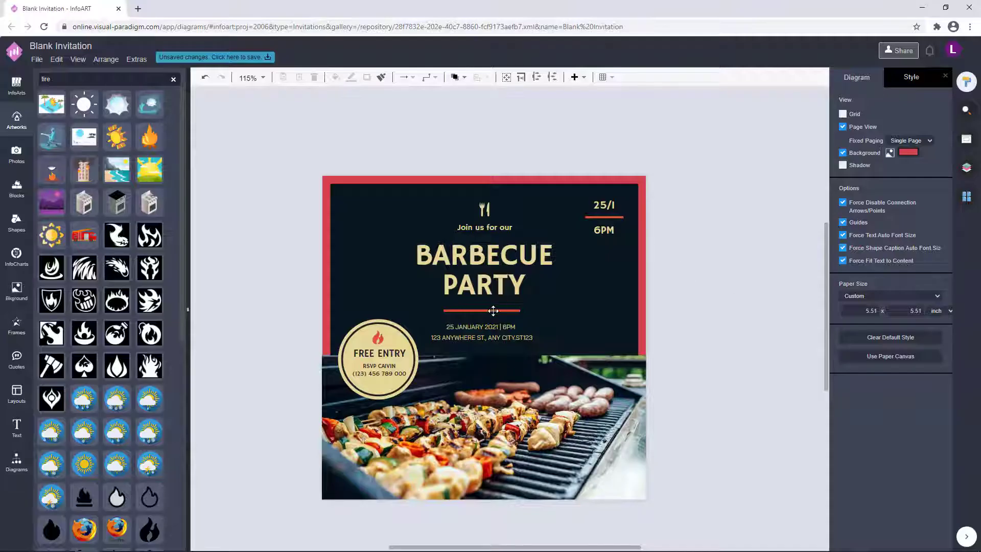
Set the divider line beneath BARBECUE PARTY to colour D2444D
left_click(493, 311)
left_click(932, 149)
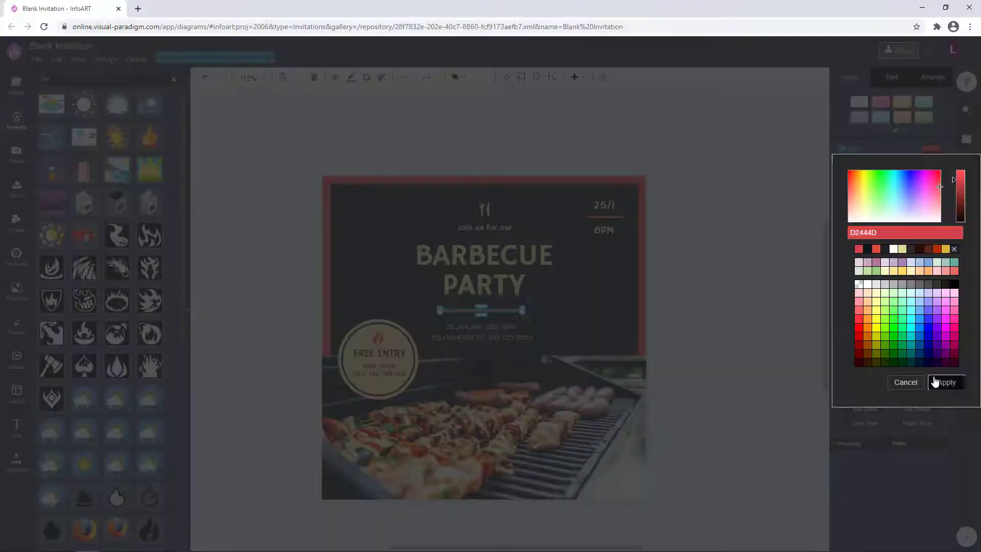
left_click(935, 383)
left_click(742, 241)
Set the short divider line between 25/1 and 6PM to colour D2444D
left_click(609, 219)
left_click(771, 175)
left_click(598, 216)
left_click(705, 207)
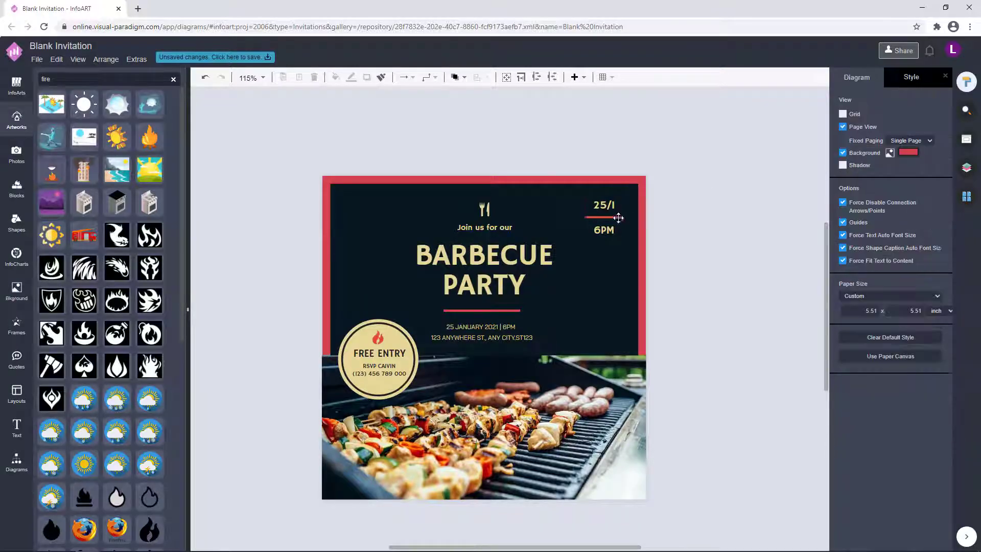
left_click(611, 216)
left_click(736, 228)
scroll(594, 224, "up", 4)
left_click(582, 211)
left_click(931, 149)
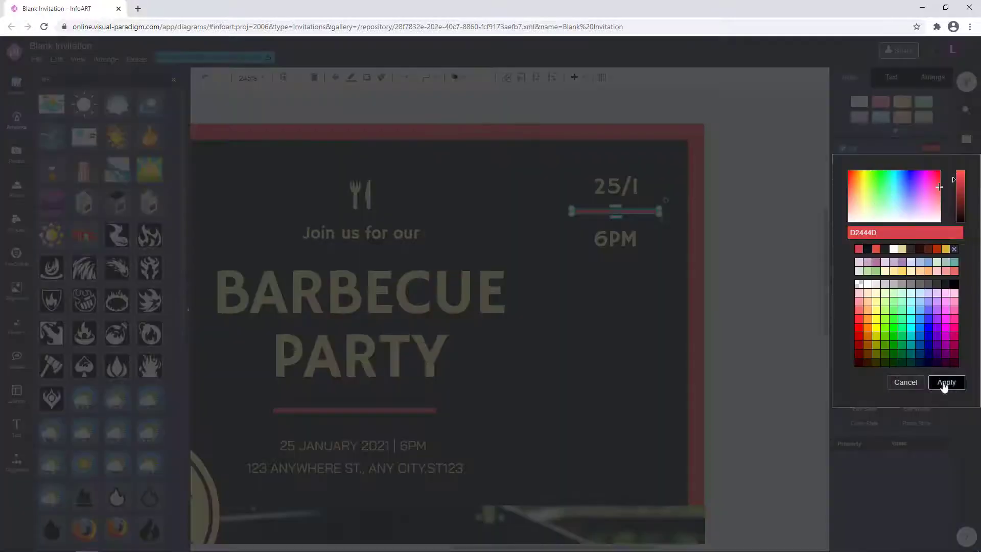
left_click(944, 387)
left_click(741, 316)
Recolour the flame icon in the badge to D2444D
scroll(741, 315, "down", 2)
scroll(391, 428, "down", 1)
left_click(333, 422)
left_click(850, 121)
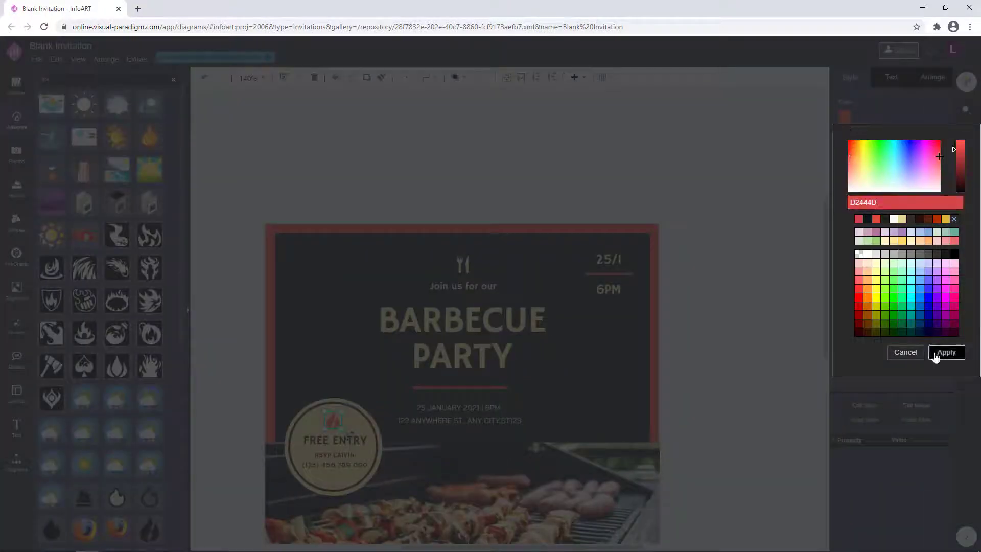
left_click(946, 352)
scroll(747, 339, "up", 1)
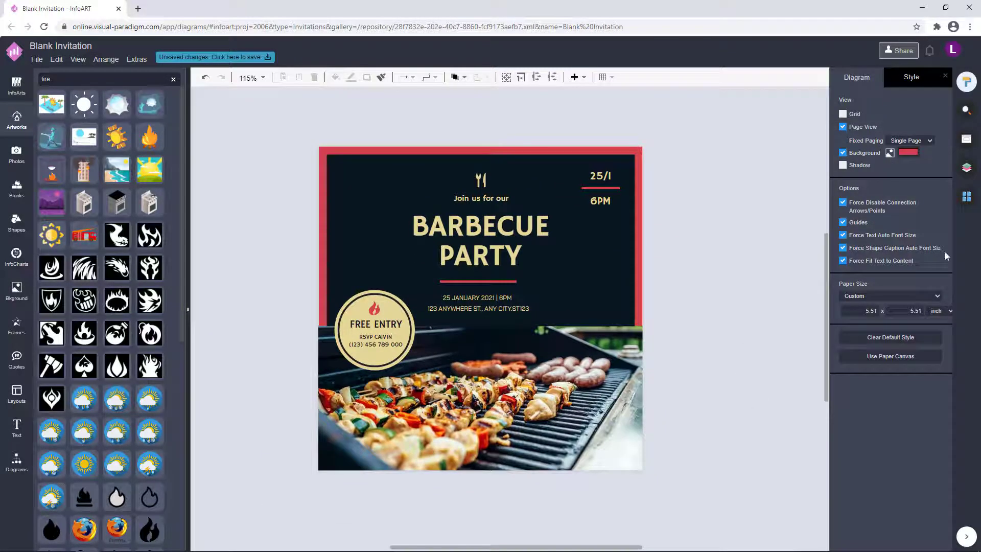
Select both title texts, BARBECUE and PARTY, and set their font colour to orange #D68E4F
left_click(498, 230)
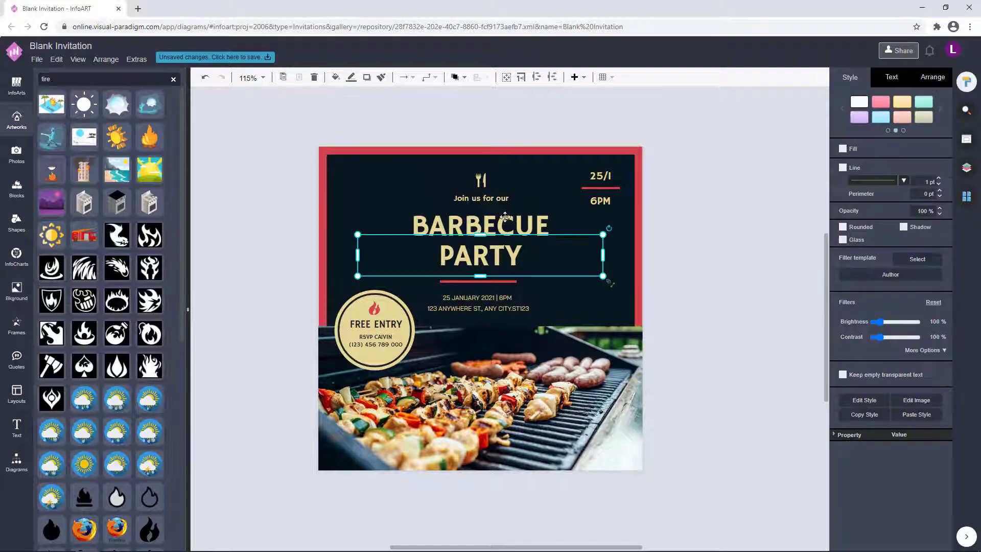
left_click(892, 77)
left_click(939, 193)
left_click_drag(881, 277, 801, 262)
key("ctrl+v")
left_click(946, 427)
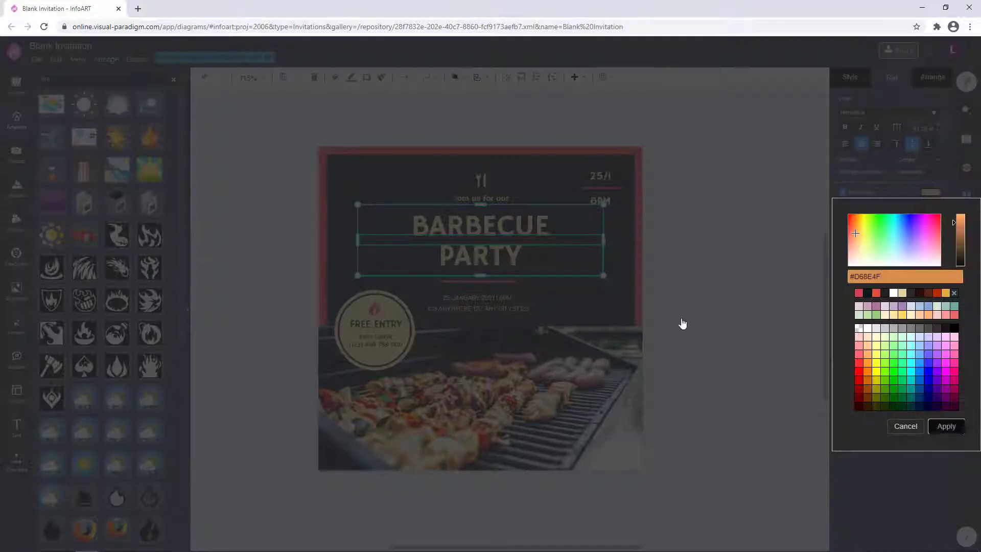
Try an orange font colour on the date and address text
left_click(716, 240)
left_click(475, 179)
left_click(659, 274)
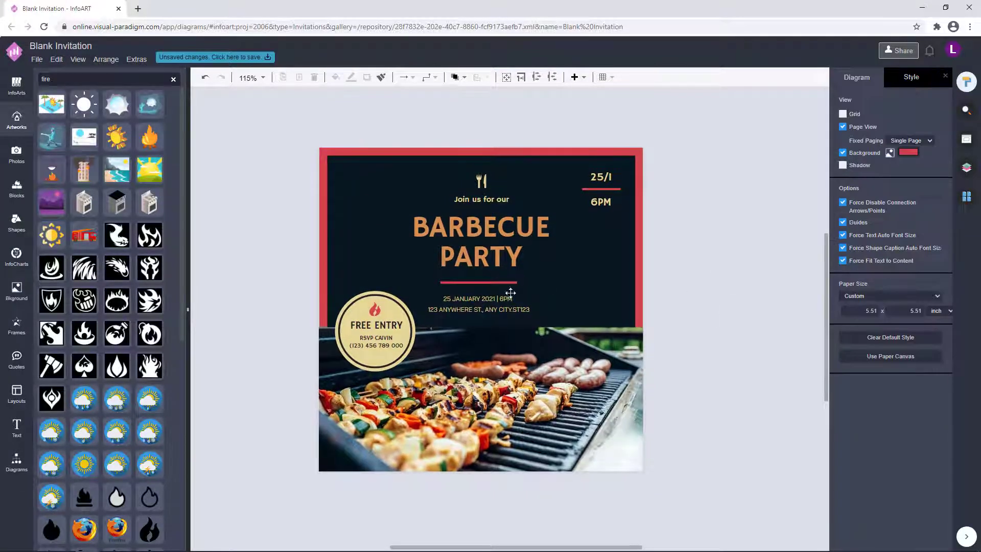
left_click(480, 302)
left_click(931, 192)
key("Return")
left_click(714, 307)
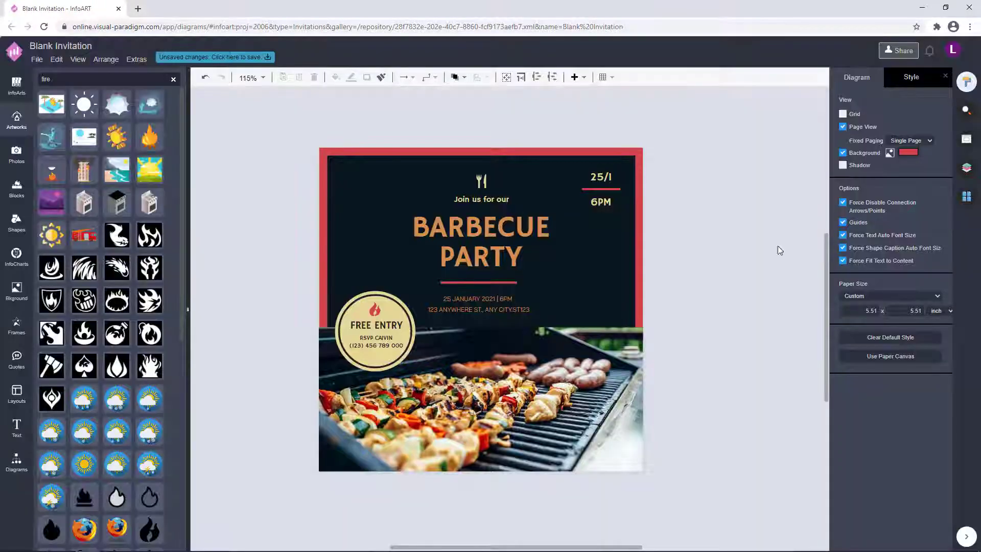
Undo the orange font colours on the date and address text and on the BARBECUE and PARTY titles
key("ctrl+z")
key("ctrl+z")
scroll(716, 220, "down", 2)
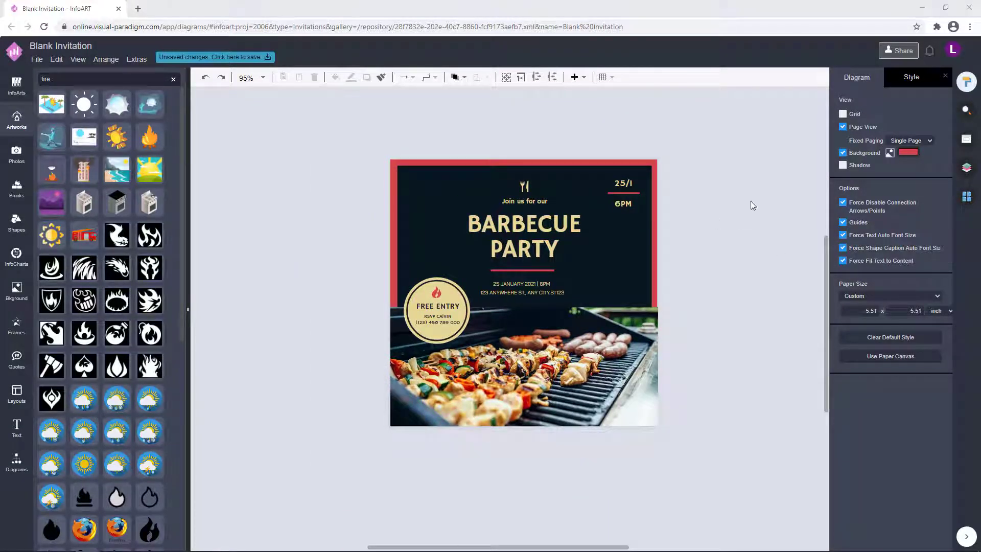
left_click(619, 243)
left_click(931, 192)
double_click(863, 277)
key("ctrl+v")
left_click(946, 427)
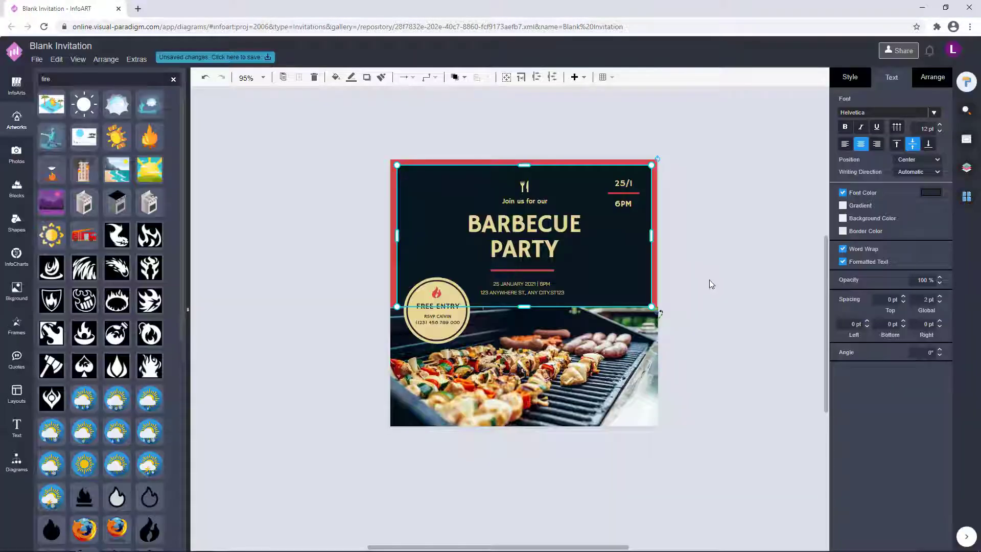
left_click(712, 284)
Set the page background colour to E04628
left_click(908, 153)
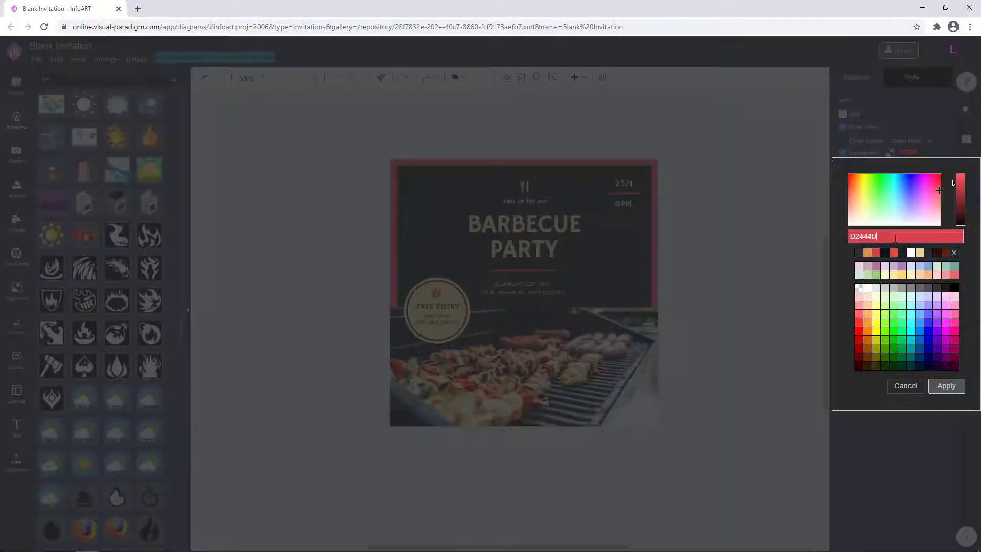
left_click(947, 386)
scroll(630, 250, "up", 1)
left_click(632, 179)
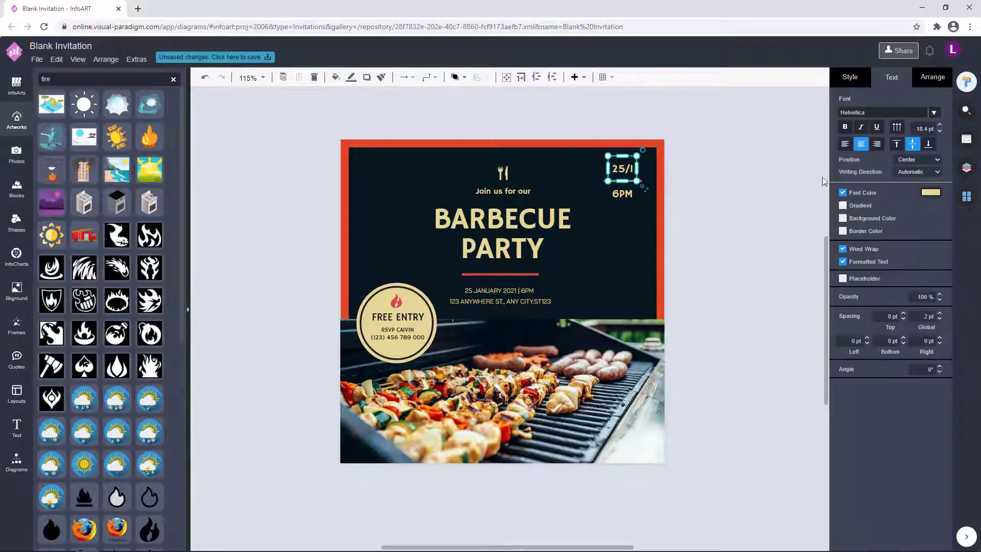
left_click(698, 204)
Set the fill of the divider line beneath BARBECUE PARTY to E04628
left_click(536, 273)
left_click(852, 78)
left_click(932, 148)
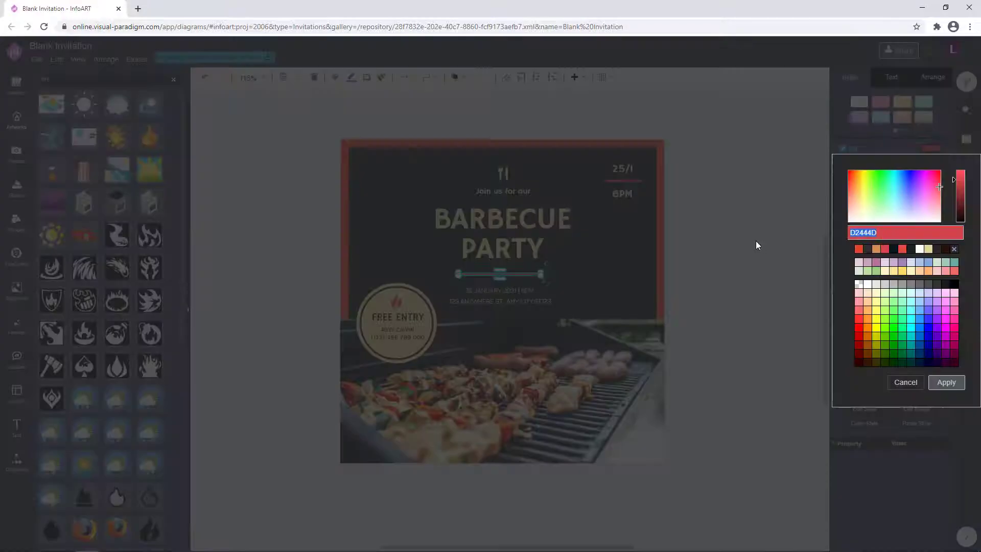
left_click(947, 383)
Set the fill of the short divider line between 25/1 and 6PM to E04628
left_click(659, 180)
left_click(636, 180)
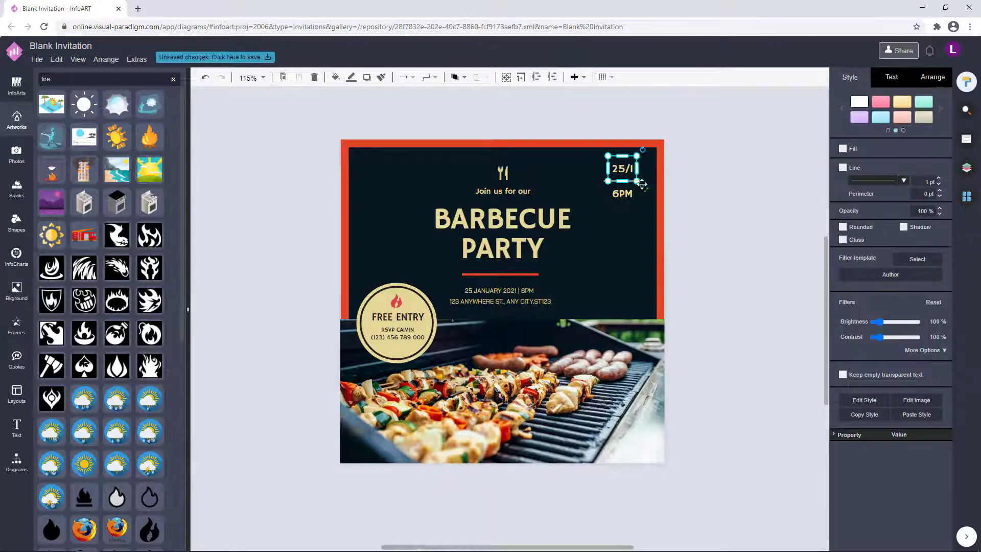
left_click(660, 181)
scroll(621, 176, "up", 3)
left_click(600, 184)
left_click(592, 184)
left_click(927, 151)
left_click(862, 250)
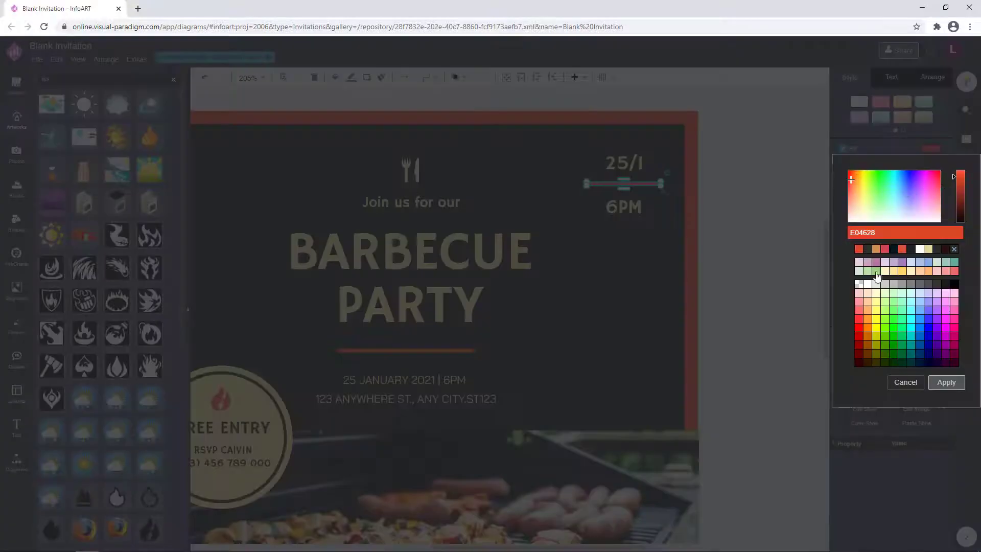
left_click(947, 384)
left_click(767, 278)
Select the Join us, BARBECUE, PARTY, date and address, 25/1 and 6PM texts and set their font colour to #DDCC8B
scroll(757, 275, "down", 3)
left_click(617, 317)
left_click(846, 117)
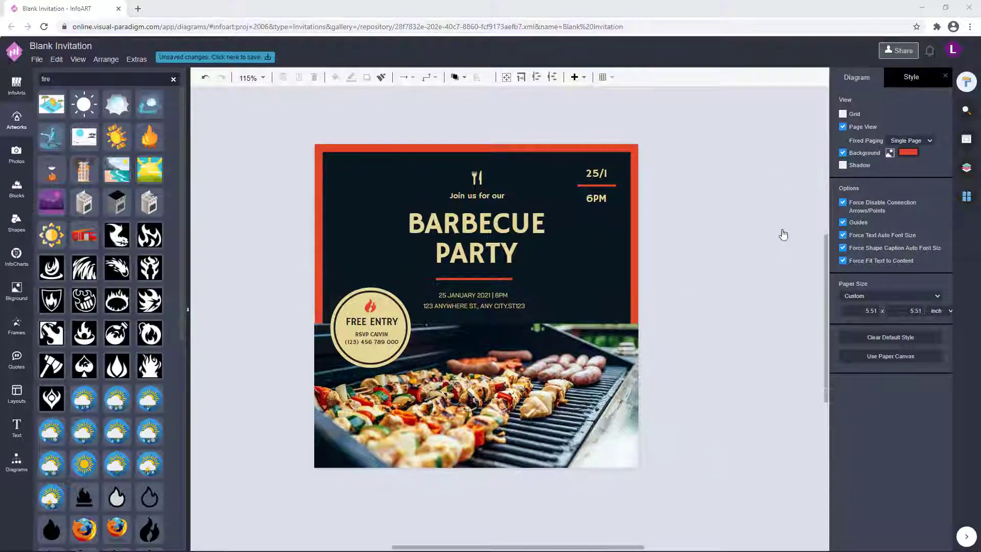
left_click(490, 197)
left_click(488, 223, "shift")
left_click(488, 254, "shift")
left_click(492, 301, "shift")
left_click(590, 198, "shift")
left_click(595, 175, "shift")
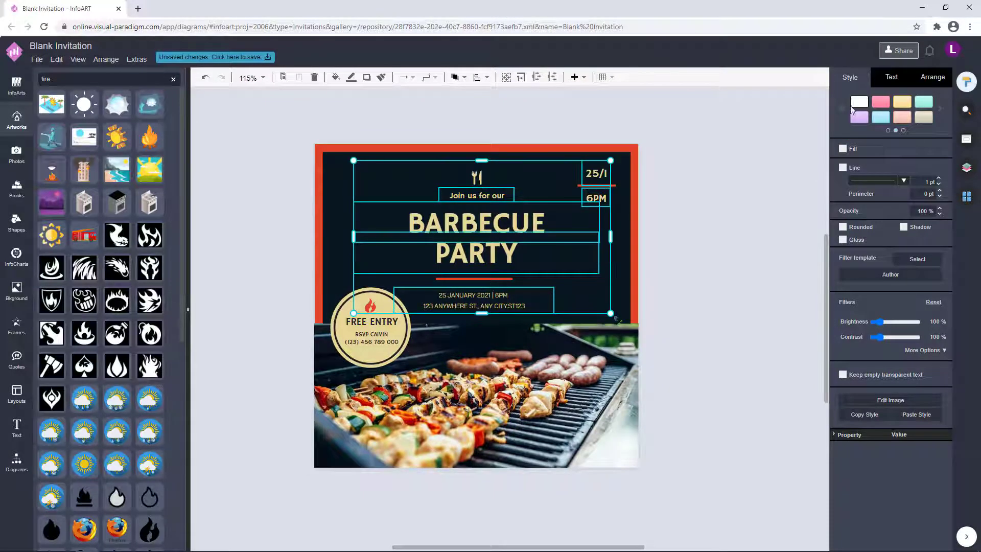
left_click(892, 77)
left_click(931, 193)
left_click(946, 426)
left_click(549, 297)
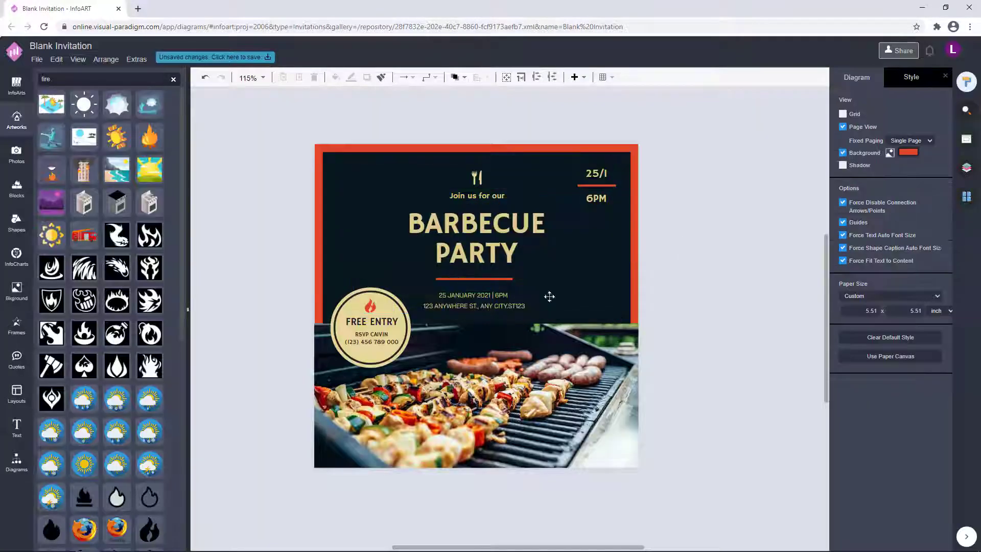
Set the font colour of the badge circle to #DDCC8B
left_click(410, 332)
left_click(932, 193)
left_click_drag(880, 276, 794, 276)
key("ctrl+v")
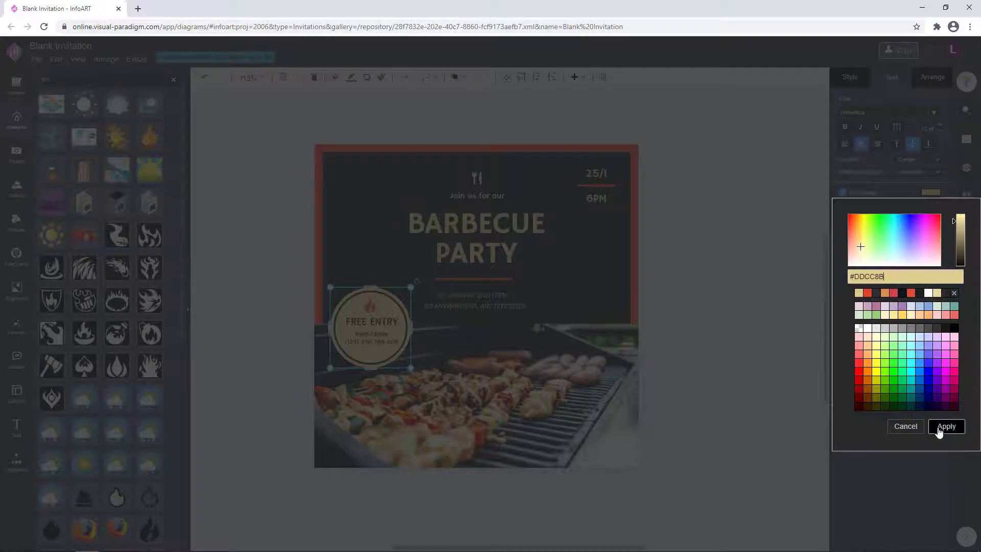
left_click(941, 430)
left_click(791, 247)
Make the FREE ENTRY text slightly smaller and shift it a little lower inside the badge
left_click(387, 318)
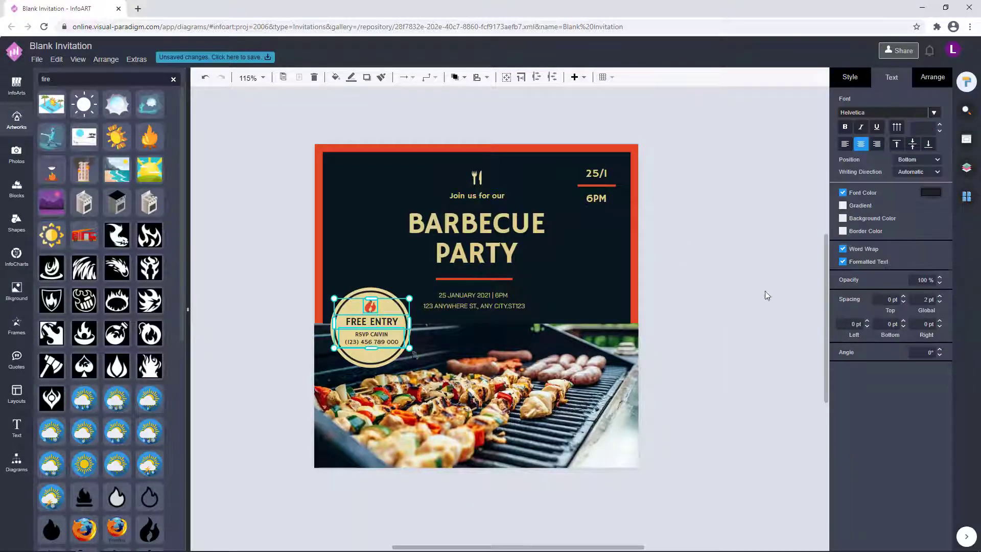
left_click(529, 287)
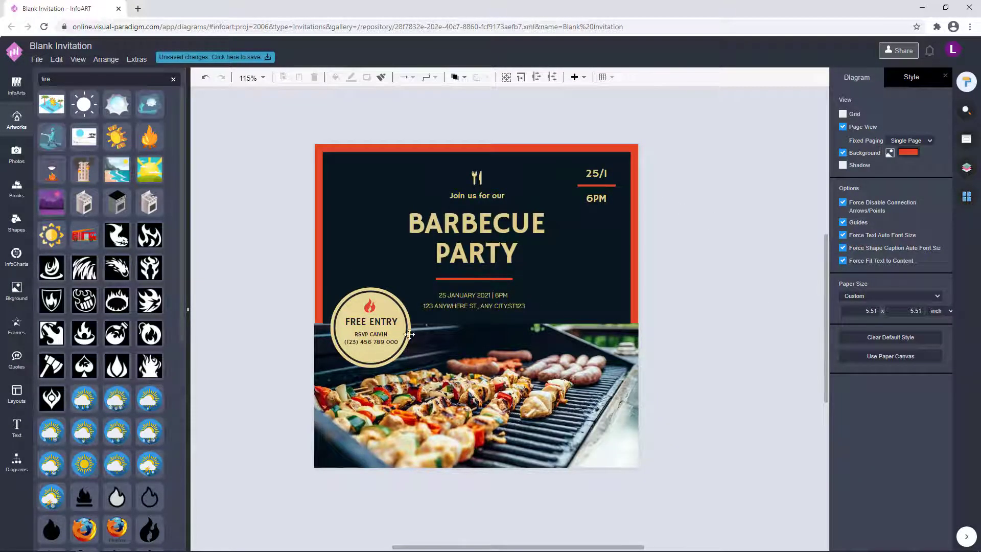
scroll(347, 306, "up", 4)
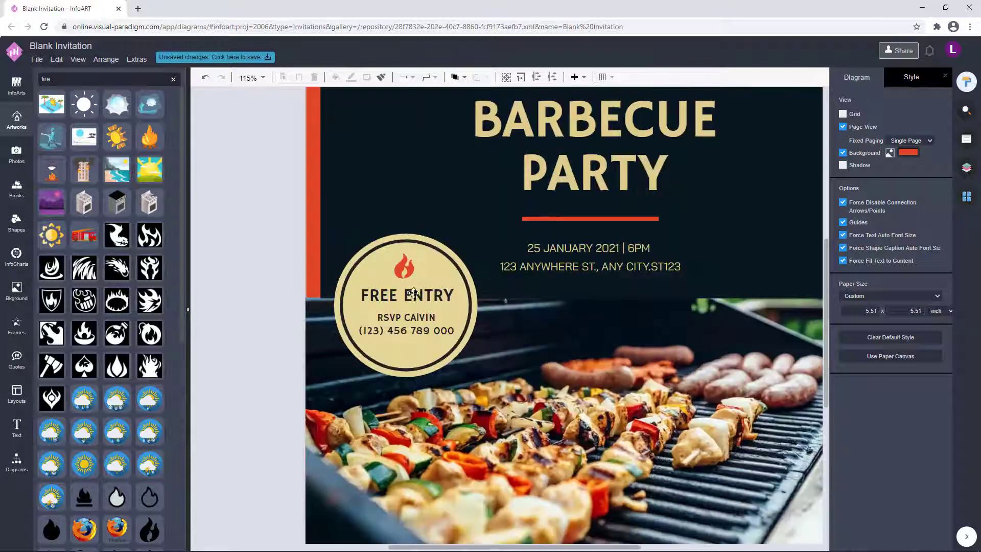
left_click(474, 290)
left_click_drag(474, 283, 465, 287)
left_click_drag(405, 299, 408, 301)
left_click(274, 326)
Centre-align the badge's flame icon, FREE ENTRY text and RSVP text horizontally, and nudge them one step right and down
left_click(415, 300)
left_click(422, 328, "shift")
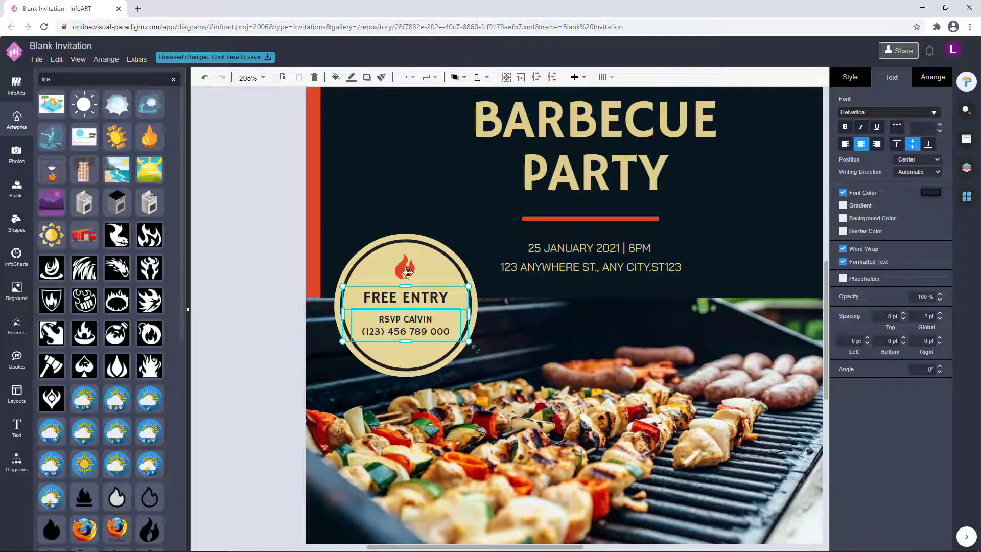
left_click(406, 269, "shift")
left_click(933, 83)
left_click(863, 339)
key("Right")
key("Down")
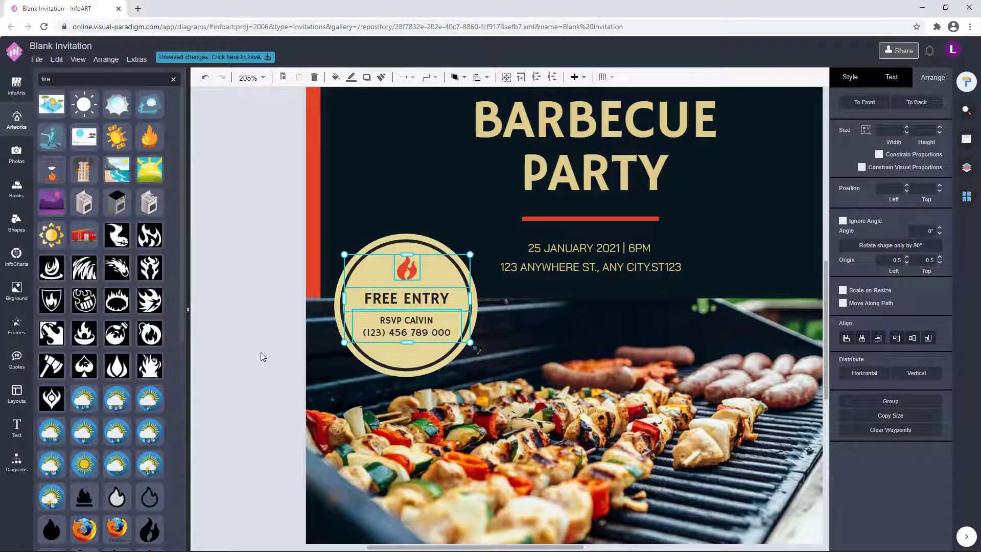
left_click(263, 357)
Set the font size of the FREE ENTRY text to 16 pt
double_click(473, 292)
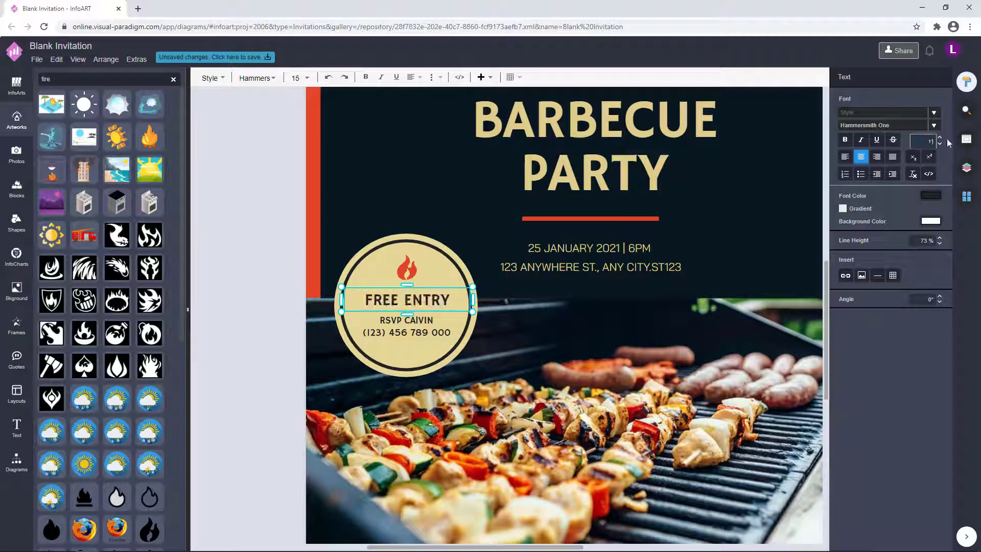
type("1 | 6")
key("Return")
left_click(285, 348)
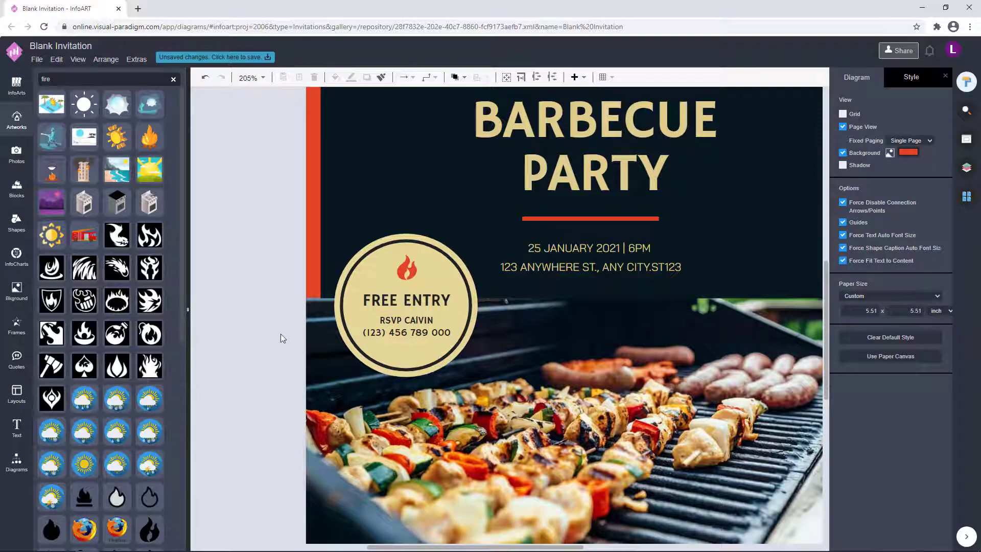
Nudge the FREE ENTRY text three steps up inside the badge
scroll(281, 335, "down", 3)
left_click(376, 311)
key("Up")
key("Up")
key("Up")
left_click(671, 270)
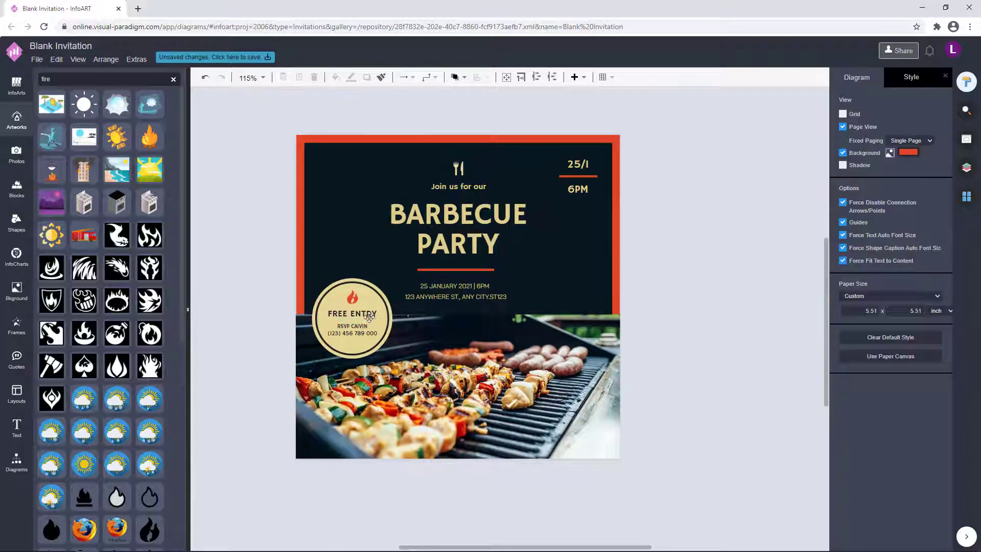
Set the font size of the FREE ENTRY text to 17 pt
double_click(368, 317)
left_click(710, 312)
left_click(376, 313)
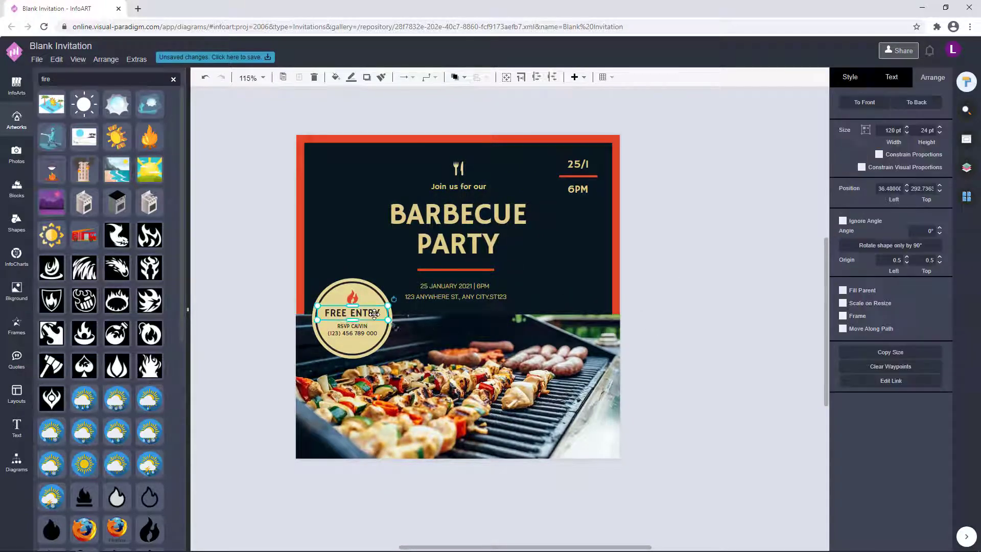
left_click(732, 280)
double_click(376, 313)
left_click(688, 286)
double_click(380, 314)
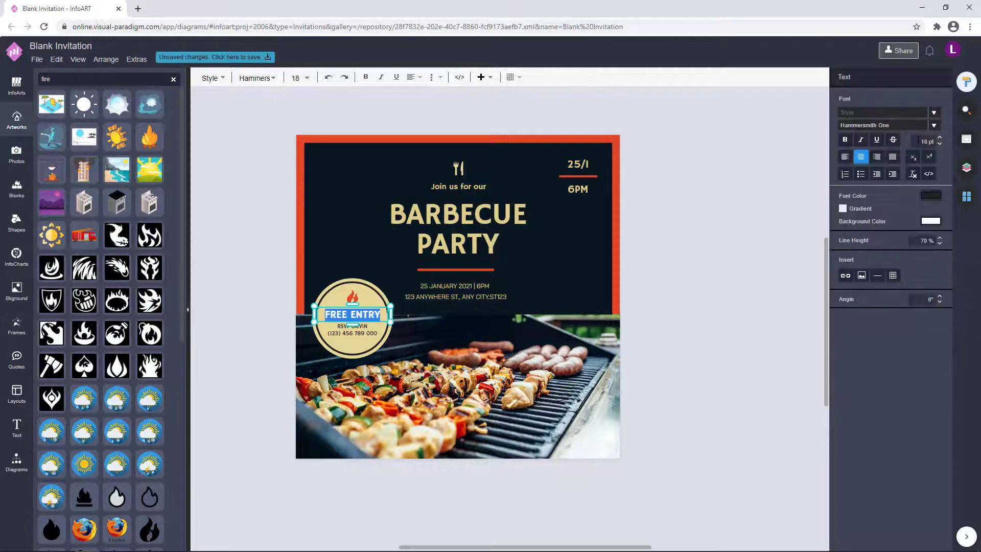
left_click_drag(920, 141, 953, 138)
type("17")
key("Return")
left_click(690, 286)
left_click(351, 329)
left_click(688, 303)
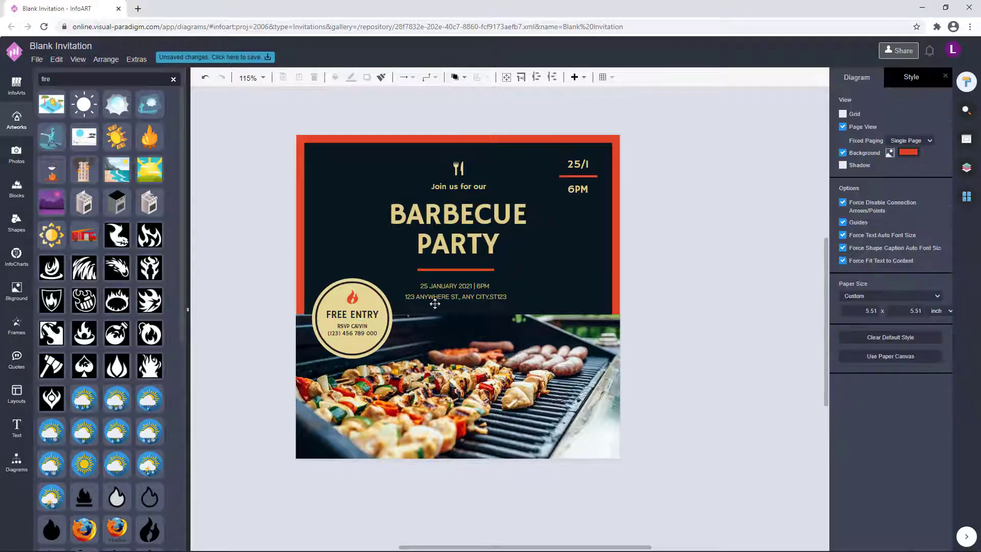
left_click(501, 303)
left_click(705, 235)
scroll(658, 287, "down", 3)
scroll(578, 296, "up", 3)
Round the dark panel's corners and stretch its lower edge down over the grill photo
left_click(351, 192)
left_click(850, 77)
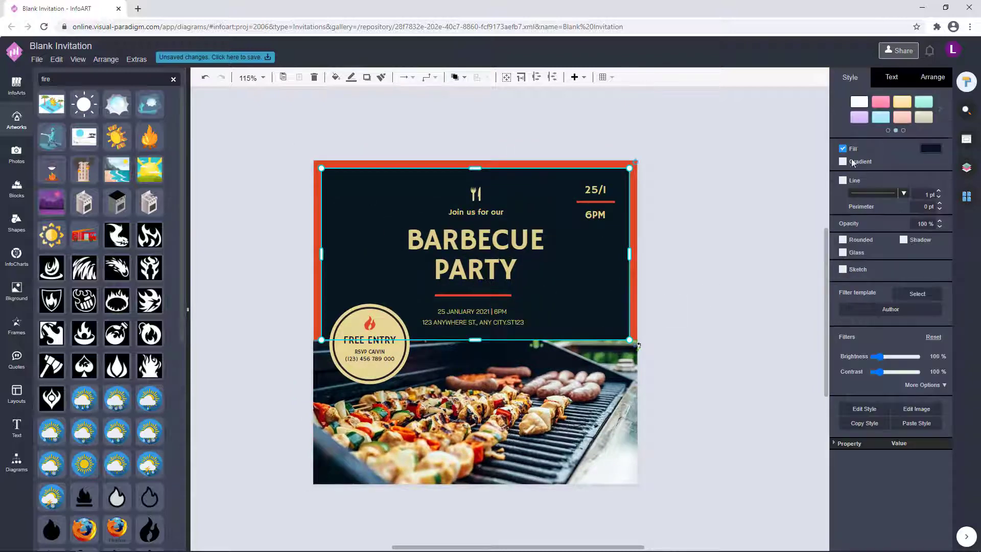
left_click(707, 212)
left_click(587, 281)
left_click_drag(475, 339, 475, 394)
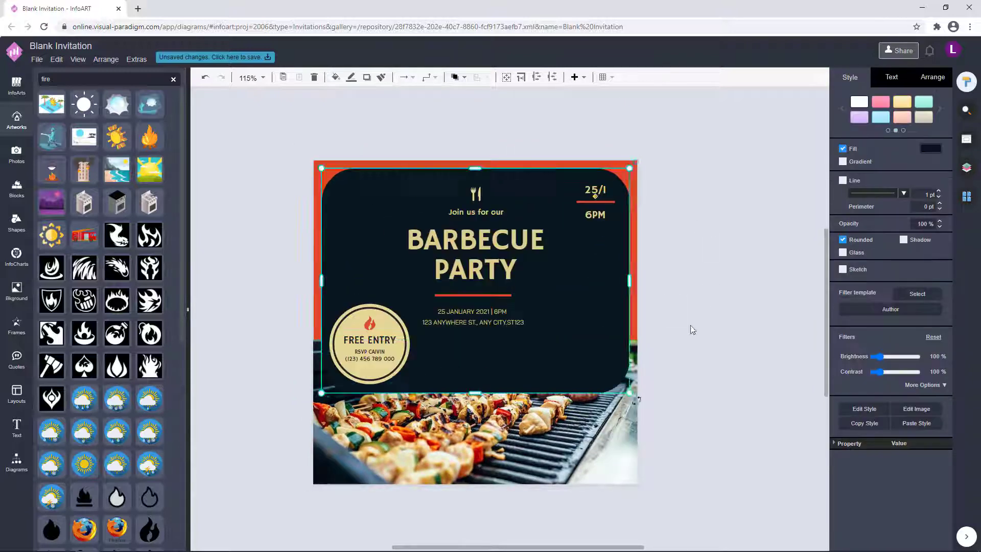
Send the rounded dark panel behind the grill photo, keeping its square lower corners hidden under the picture
left_click(724, 308)
left_click(594, 387)
key("ctrl+z")
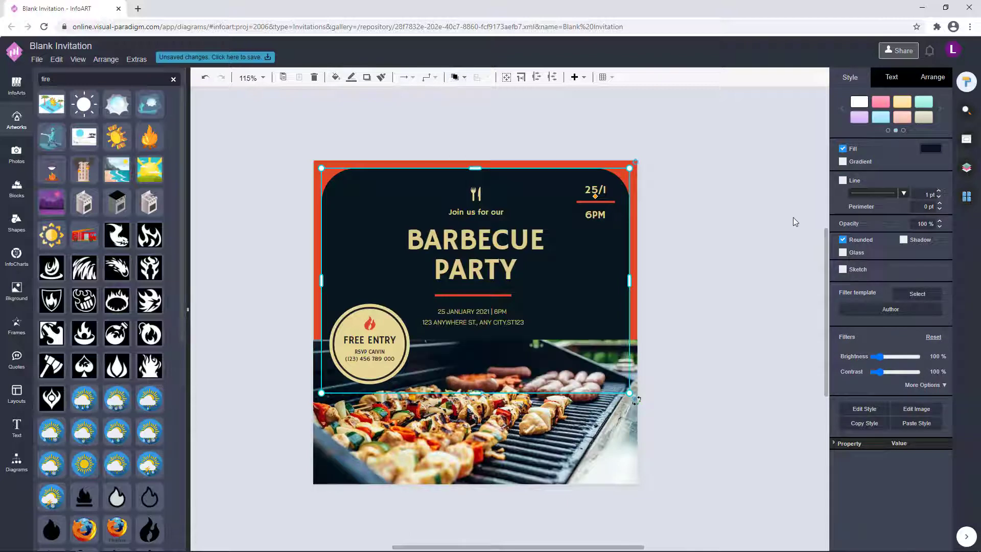
left_click(795, 221)
left_click(367, 198)
left_click(678, 222)
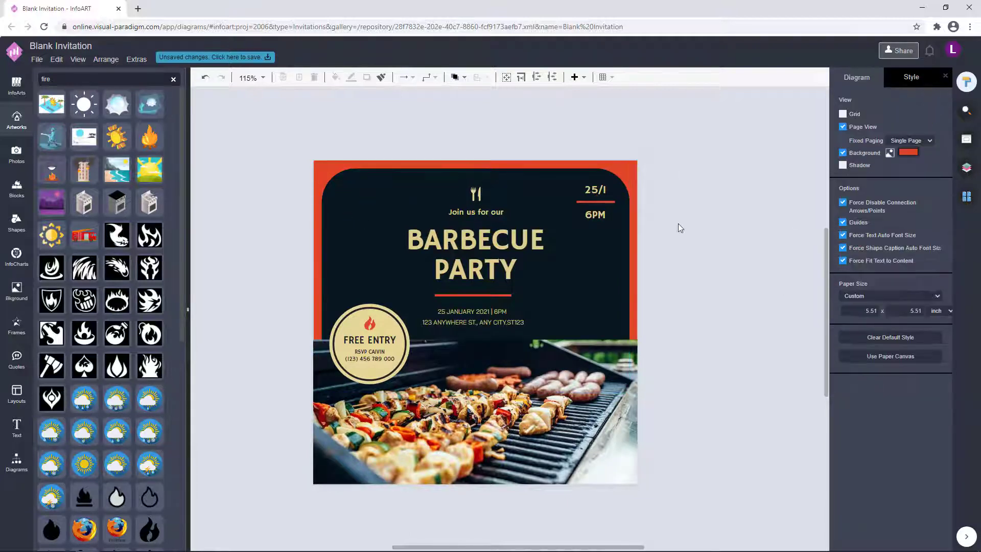
left_click(515, 314)
left_click(678, 283)
mouse_move(710, 252)
left_mouse_down()
mouse_move(715, 238)
mouse_move(716, 256)
mouse_move(703, 257)
left_mouse_up()
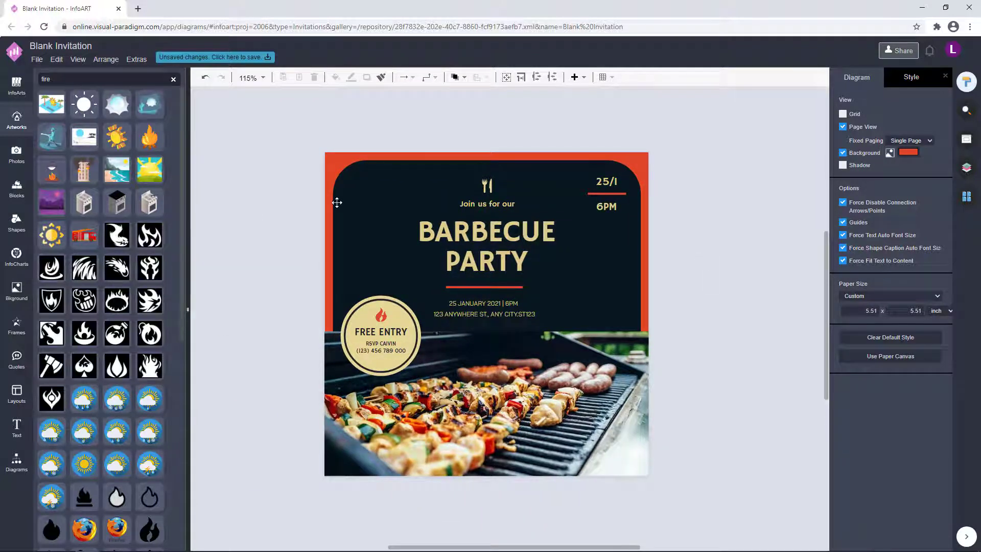
Try the Sketch style on the badge circle and undo it
left_click(379, 296)
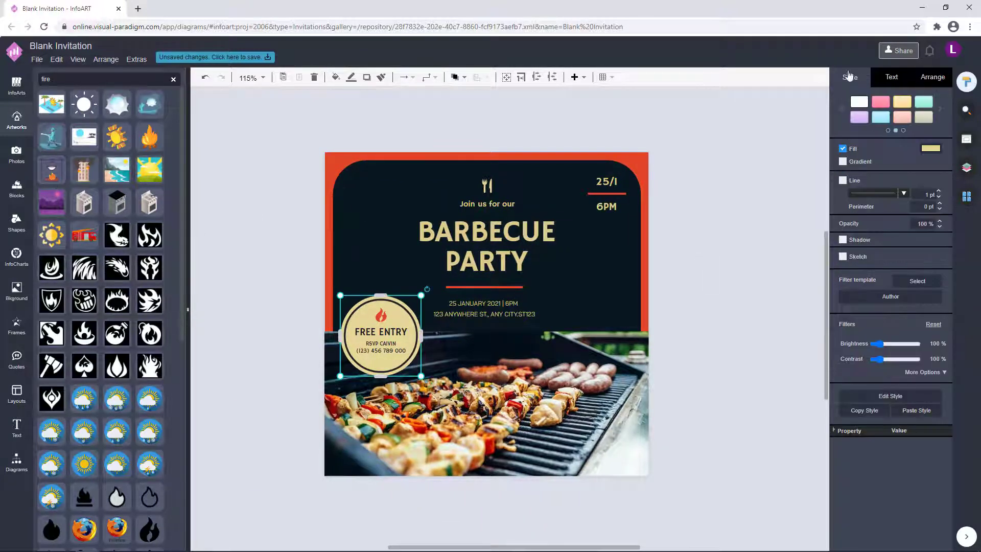
left_click(843, 257)
key("ctrl+z")
left_click(697, 298)
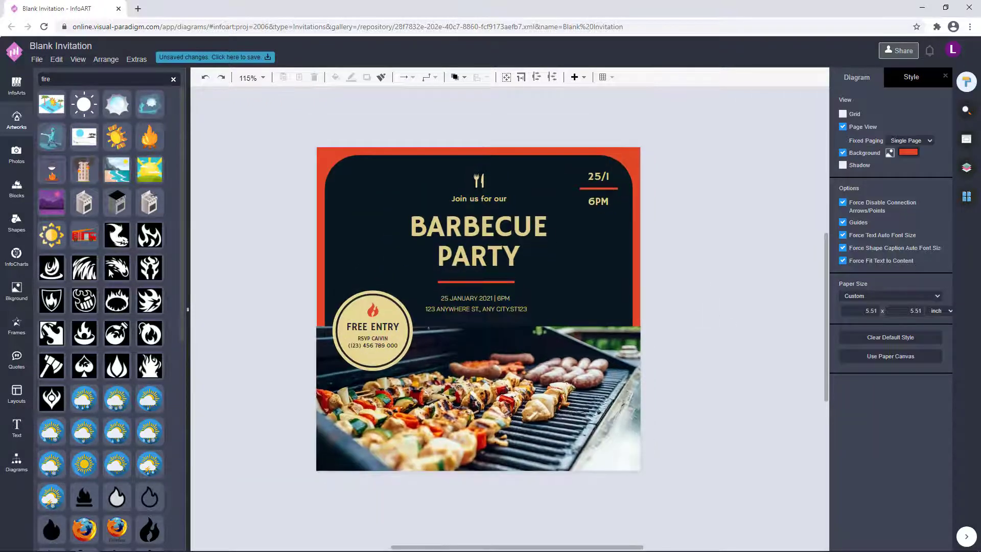
Search the artworks for "cross" and place the jagged X-shaped cross artwork beside the invitation page
left_click(20, 126)
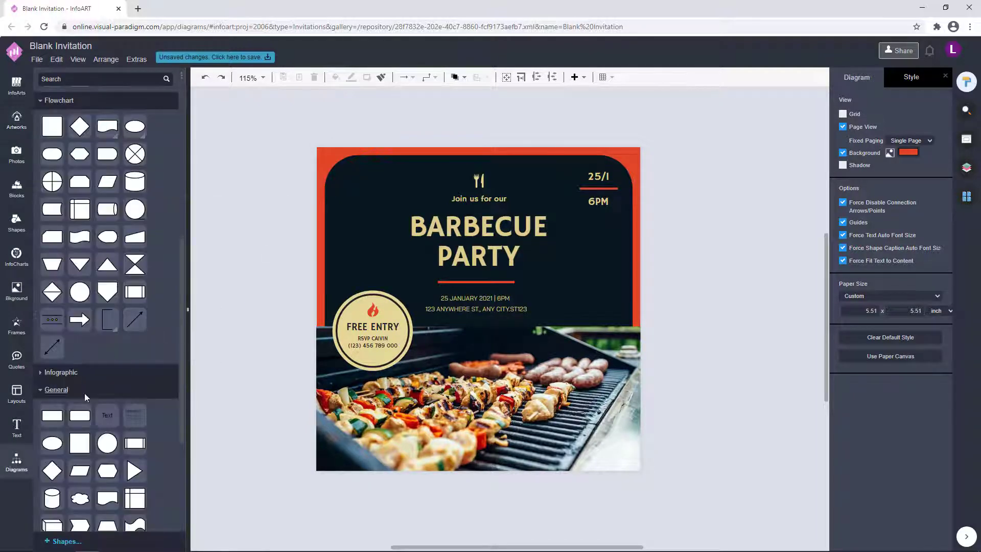
scroll(84, 397, "down", 4)
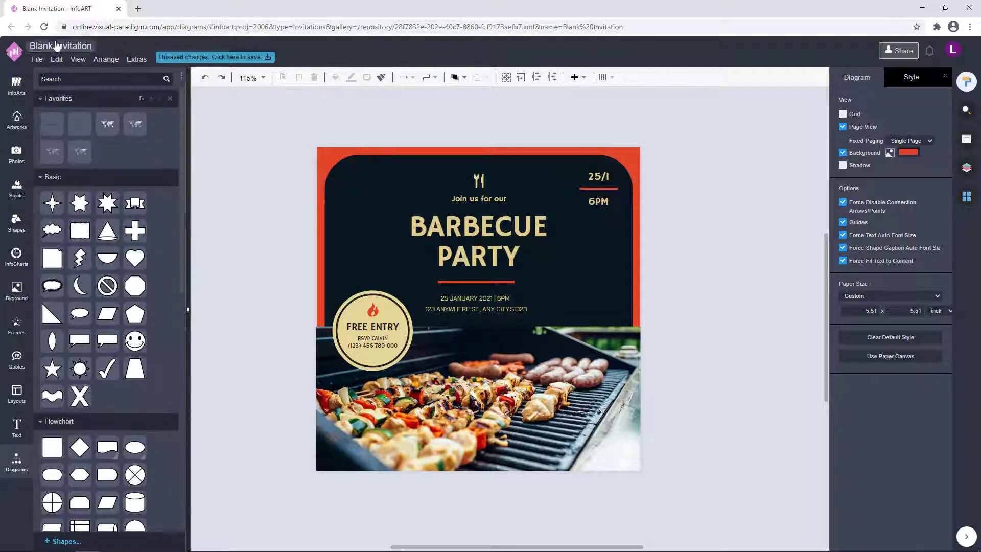
left_click(18, 118)
type("c")
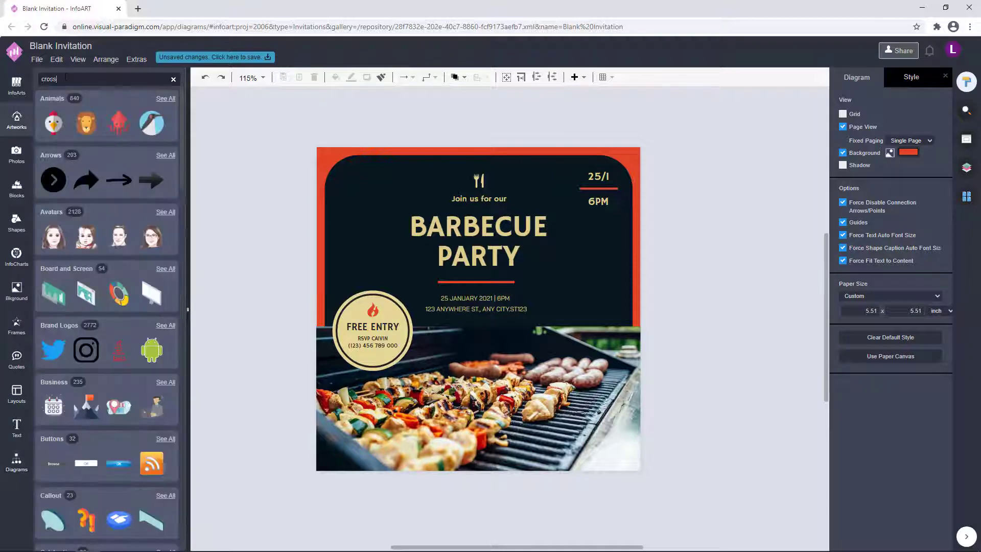
type("ross")
key("Return")
scroll(130, 153, "down", 5)
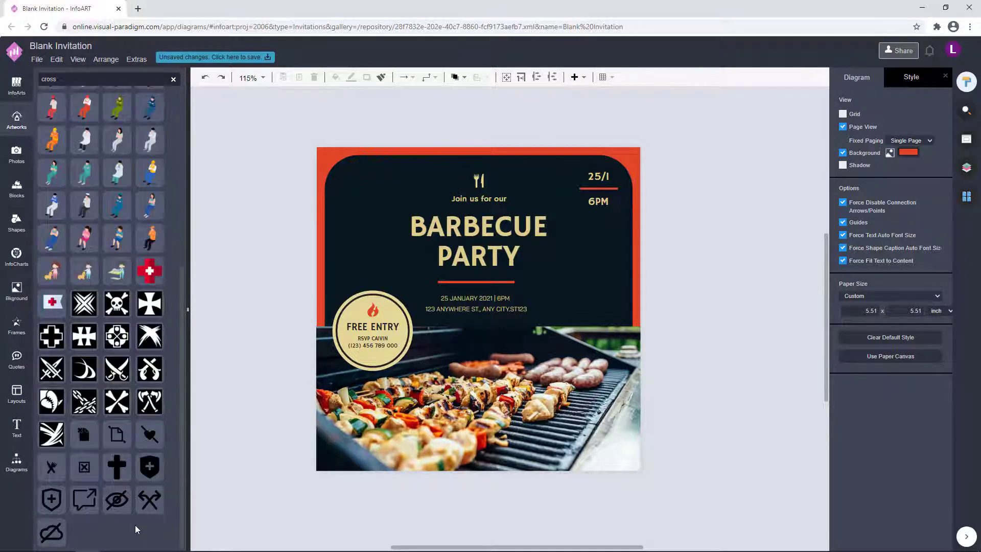
mouse_move(121, 406)
left_click_drag(121, 406, 753, 230)
Recolor the cross artwork with a transparent background and a cream X
left_click(849, 120)
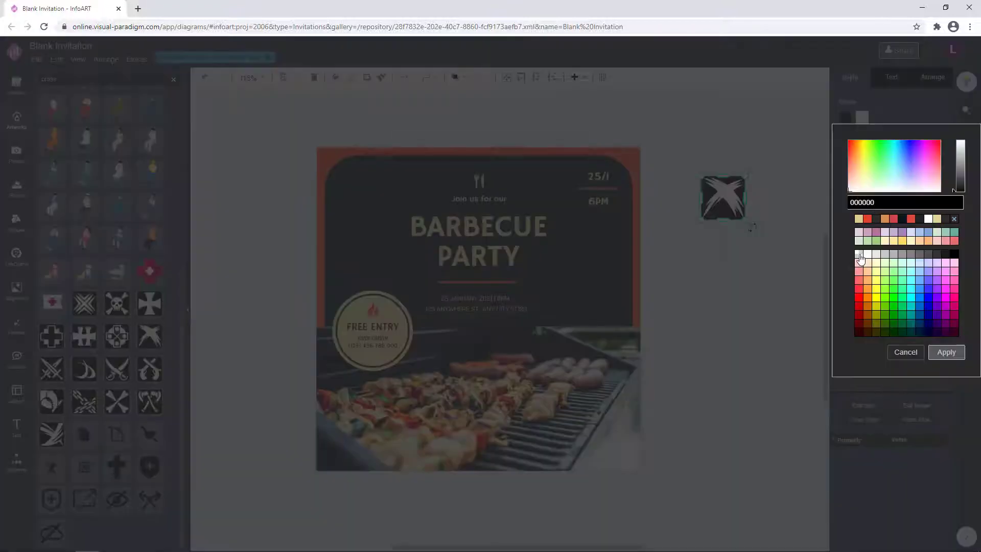
left_click(860, 255)
left_click(946, 352)
left_click(860, 120)
left_click(869, 221)
left_click(947, 352)
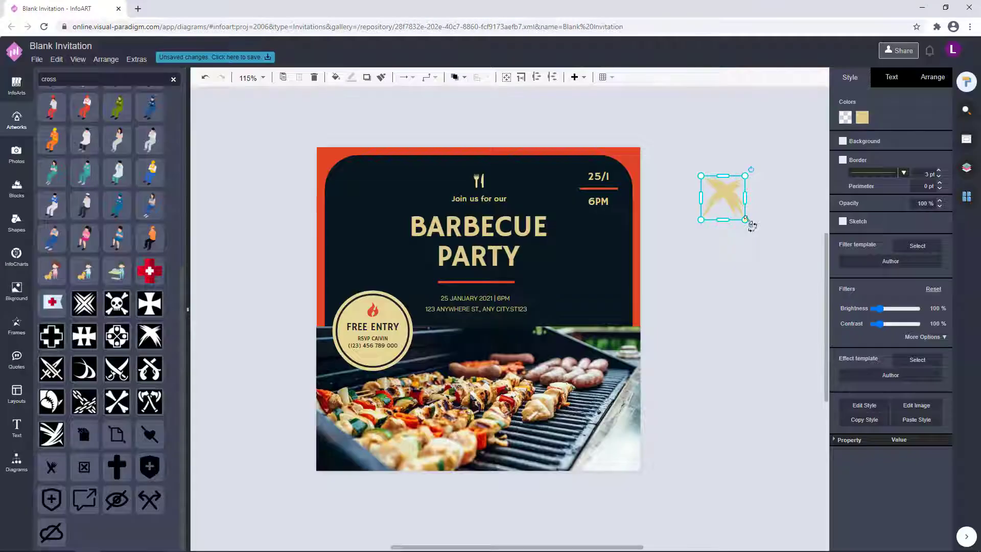
Shrink the cross and duplicate it into an evenly spaced vertical column of eight beside the title inside the dark panel
left_click_drag(745, 221, 575, 251)
scroll(682, 216, "up", 3)
left_click(619, 253)
left_click(616, 278)
left_click_drag(616, 278, 559, 215)
left_click_drag(574, 232, 575, 277)
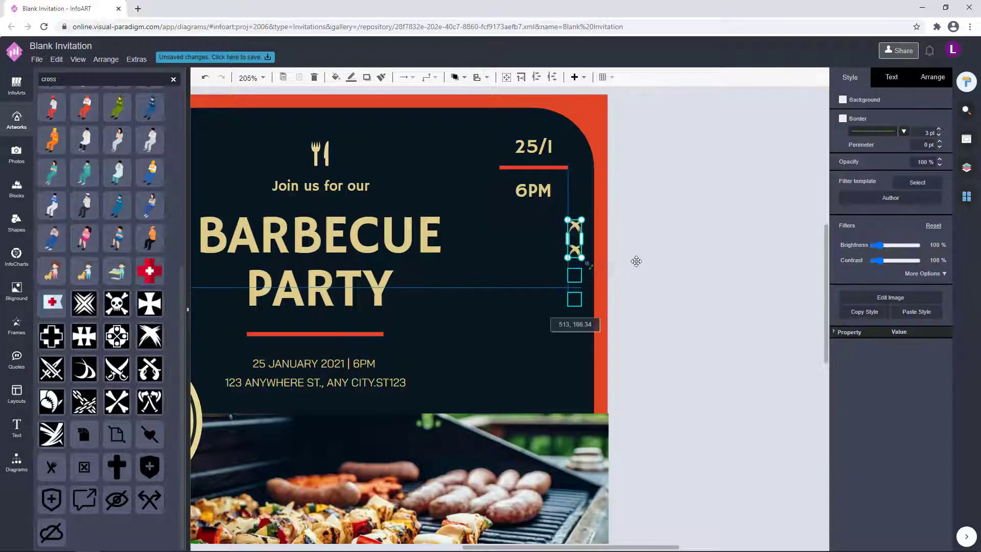
left_click(637, 260)
left_click_drag(615, 328, 552, 214)
left_click_drag(575, 230, 583, 325)
left_click(634, 339)
Move the column of crosses onto the dark panel's right edge, centred on the border line
scroll(634, 340, "down", 4)
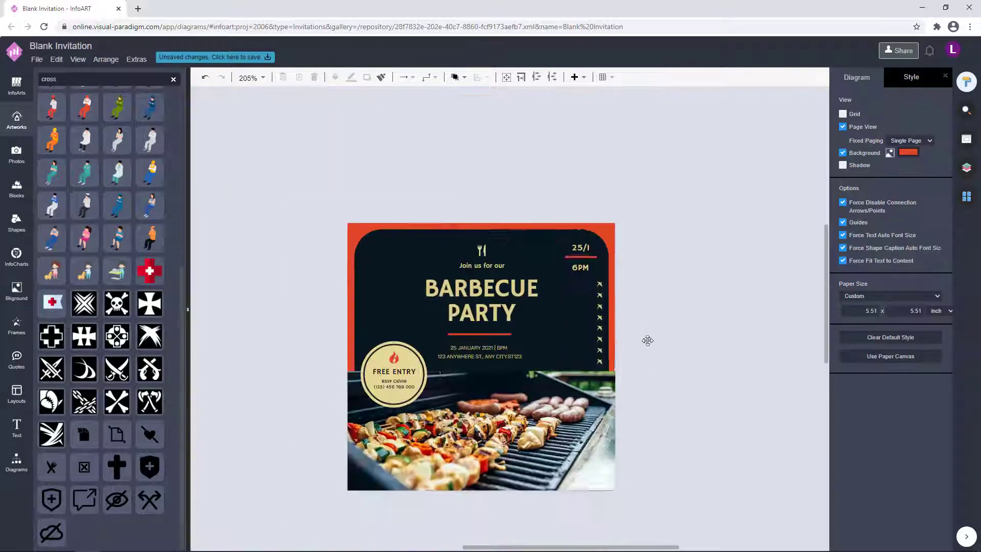
scroll(635, 363, "up", 3)
left_click_drag(641, 387, 588, 231)
key("Right")
key("Right")
key("Right")
key("Right")
key("Right")
left_click(666, 247)
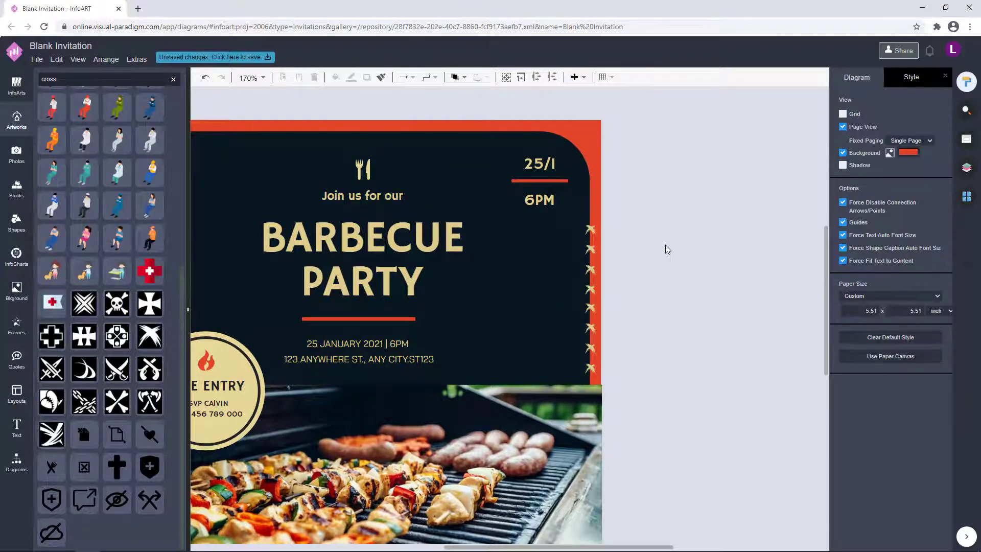
Copy the column of crosses and align the duplicate along the dark panel's left edge
scroll(666, 250, "down", 3)
scroll(682, 307, "up", 2)
left_click_drag(671, 374, 618, 223)
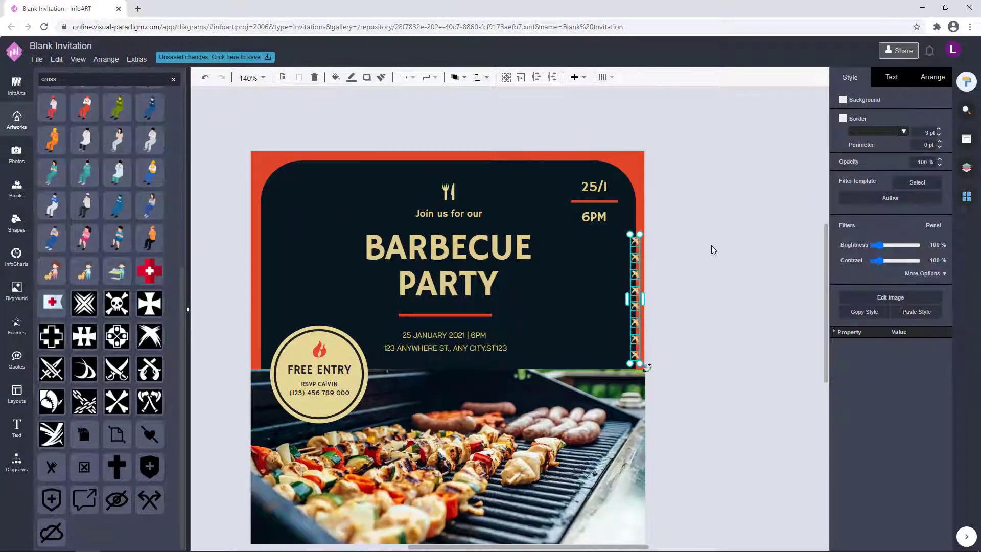
key("ctrl+v")
left_click_drag(714, 261, 263, 253)
left_click(680, 248)
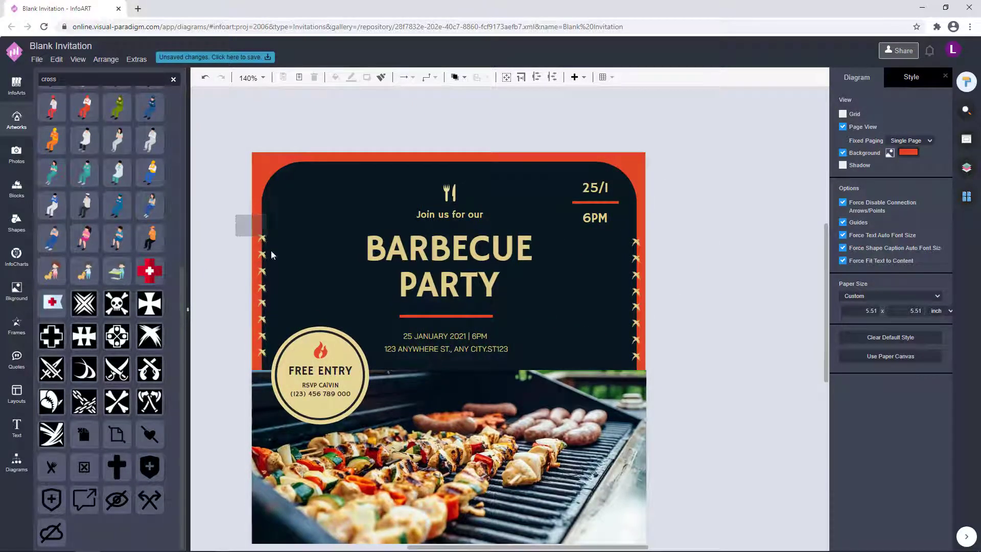
Extend both columns of crosses upward along the panel edges, deleting the surplus topmost cross on the left
left_click_drag(271, 255, 279, 279)
left_click_drag(267, 237, 272, 186)
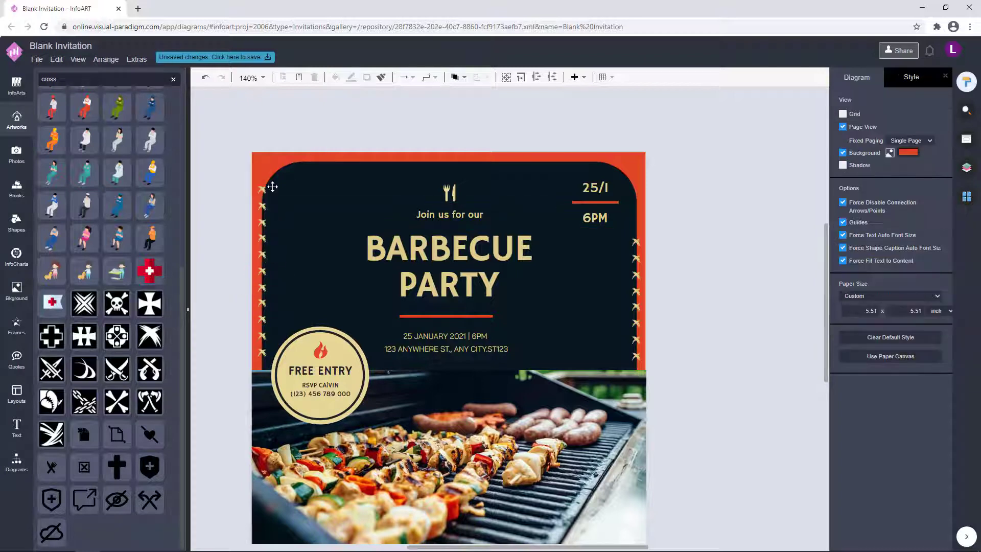
left_click(263, 190)
key("Delete")
left_click_drag(654, 267, 626, 233)
left_click_drag(635, 242, 633, 210)
left_click(703, 200)
scroll(647, 236, "down", 1)
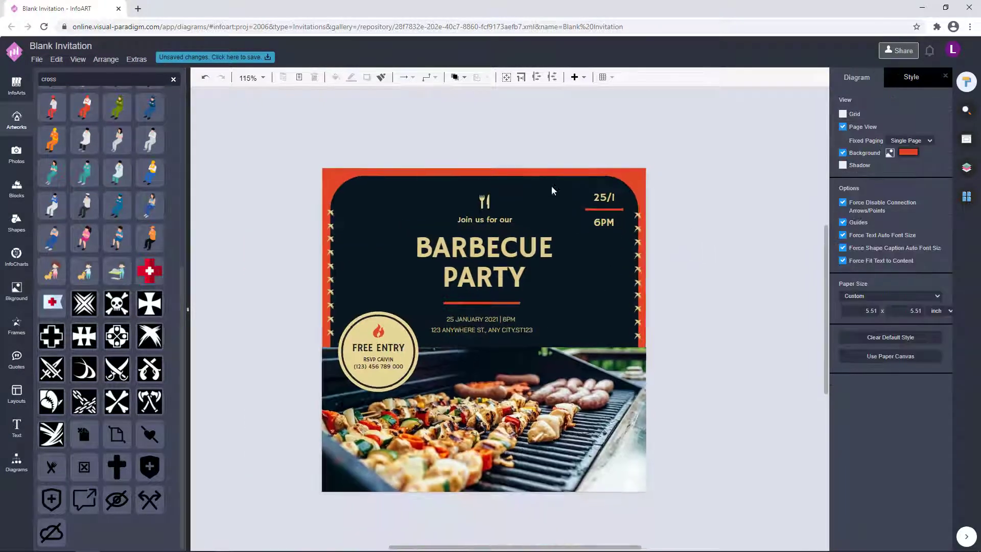
Shift the 25/1 date, its divider line and the 6PM text slightly left, away from the crosses
left_click(552, 191)
left_click(689, 172)
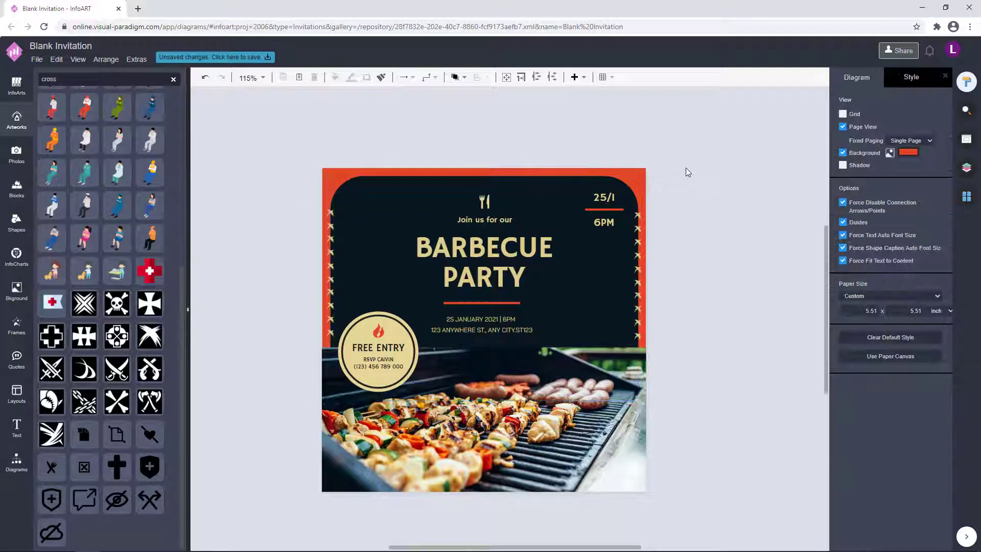
left_click(600, 202)
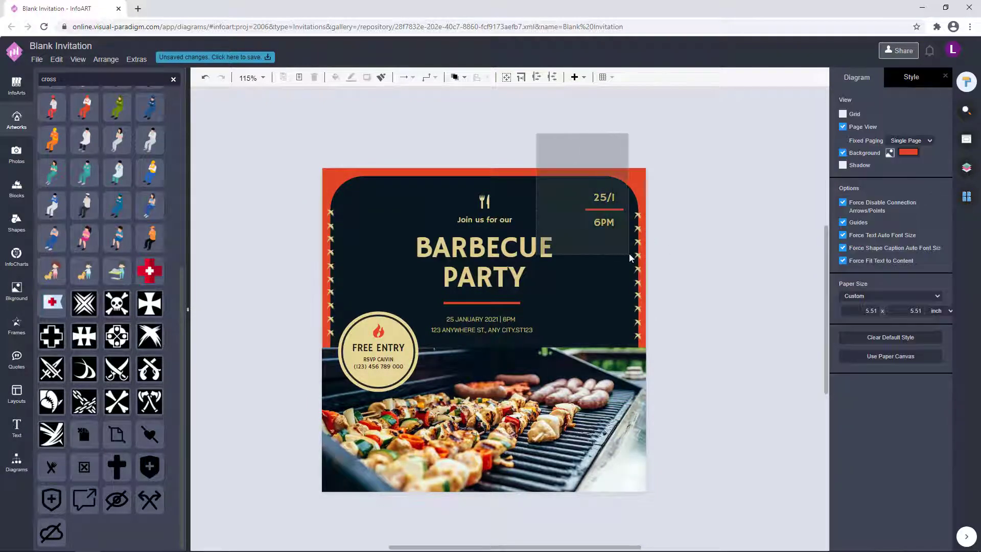
left_click(576, 151)
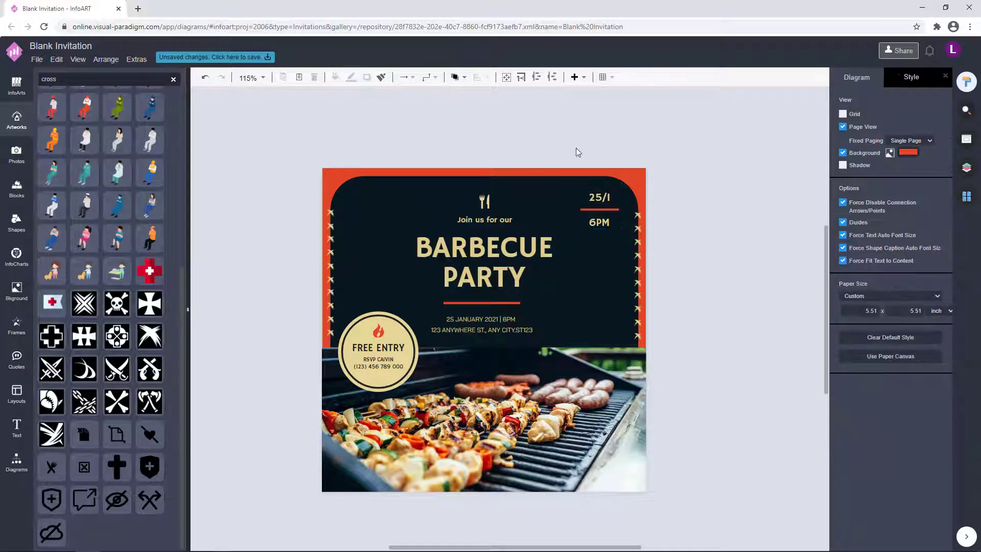
left_click_drag(631, 251, 635, 251)
left_click(711, 217)
Nudge the 25/1 date, divider line and 6PM text slightly down within the dark panel's corner
left_click_drag(547, 142, 627, 256)
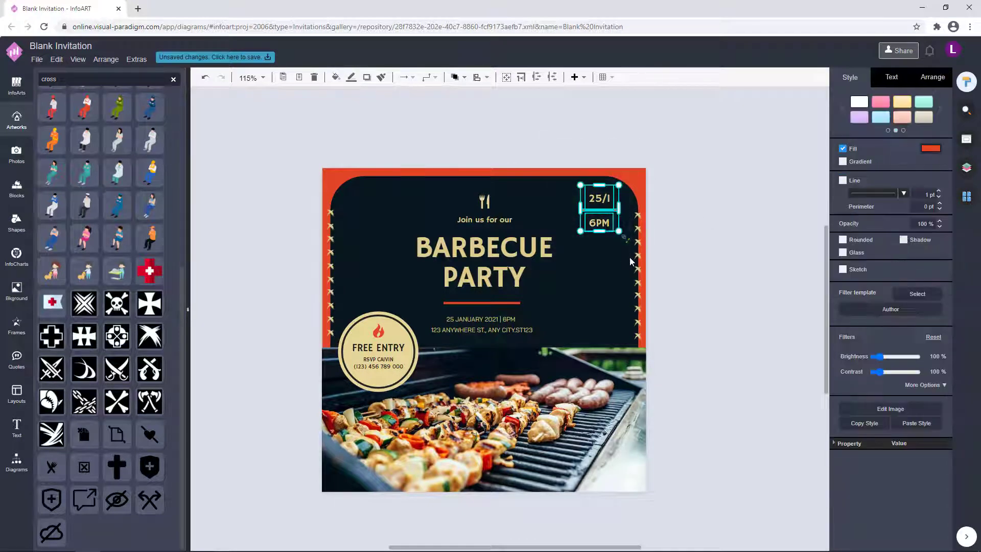
key("Down")
key("Down")
key("Down")
key("Left")
key("Down")
key("Down")
key("Down")
key("Down")
key("Down")
key("Down")
left_click(699, 224)
left_click_drag(552, 148, 636, 277)
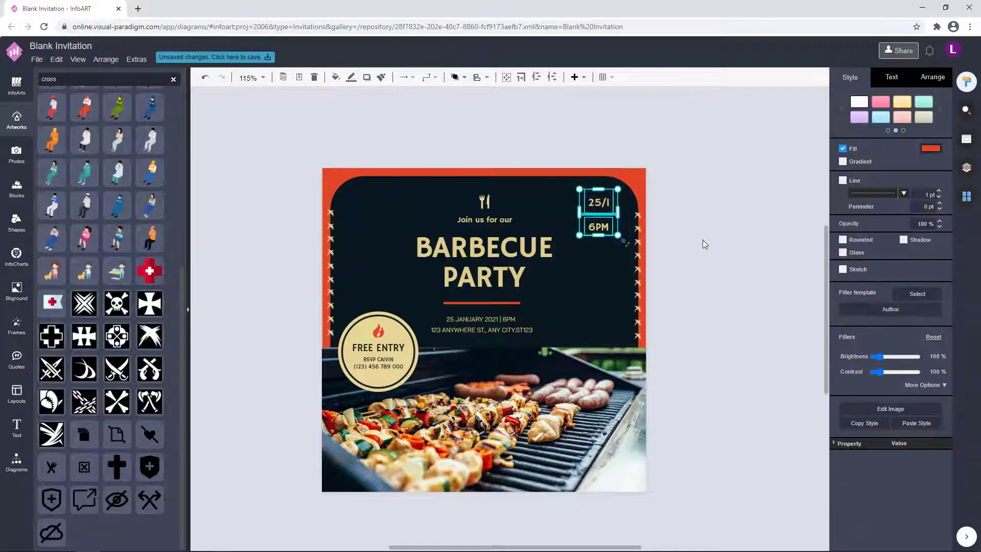
left_click(729, 225)
left_click_drag(428, 172, 570, 356)
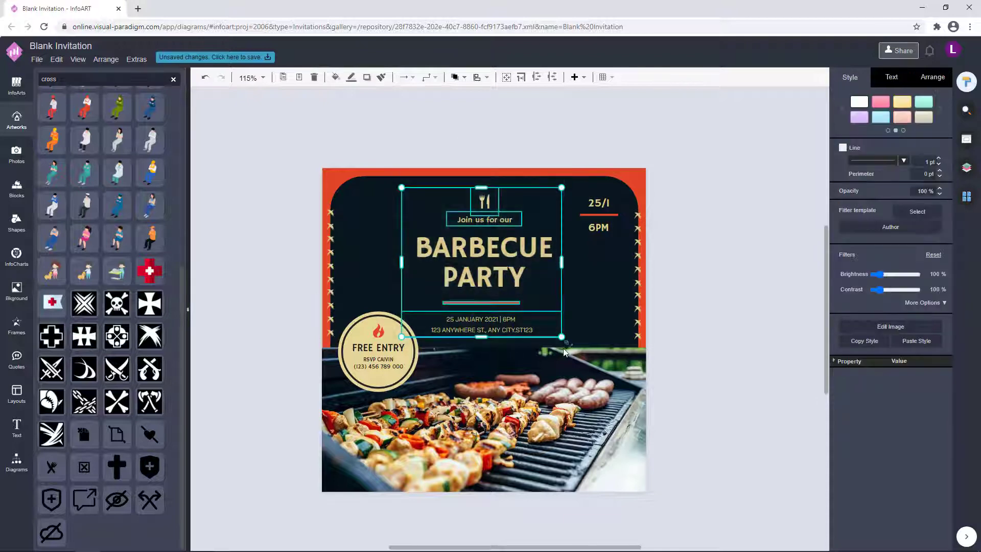
left_click(538, 256)
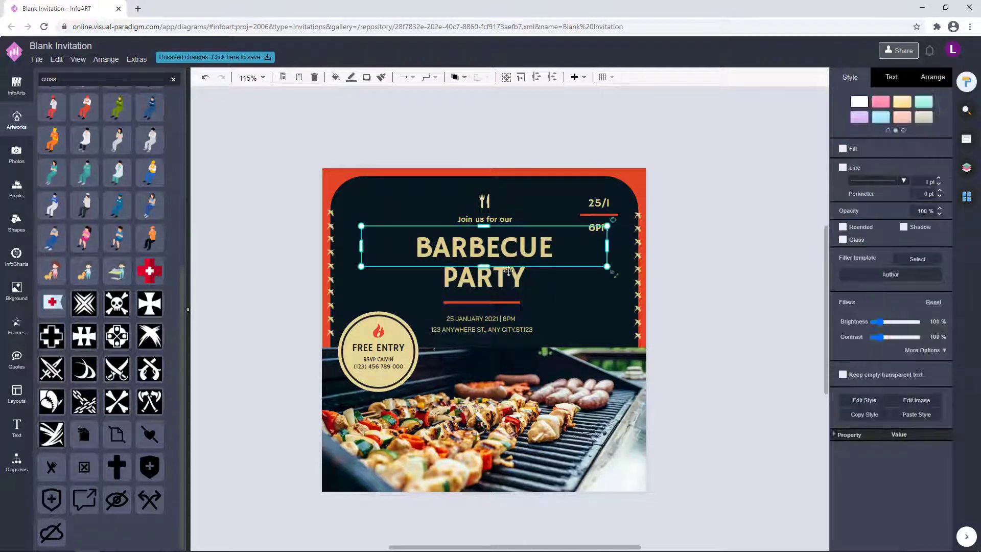
left_click(688, 265)
left_click(487, 193)
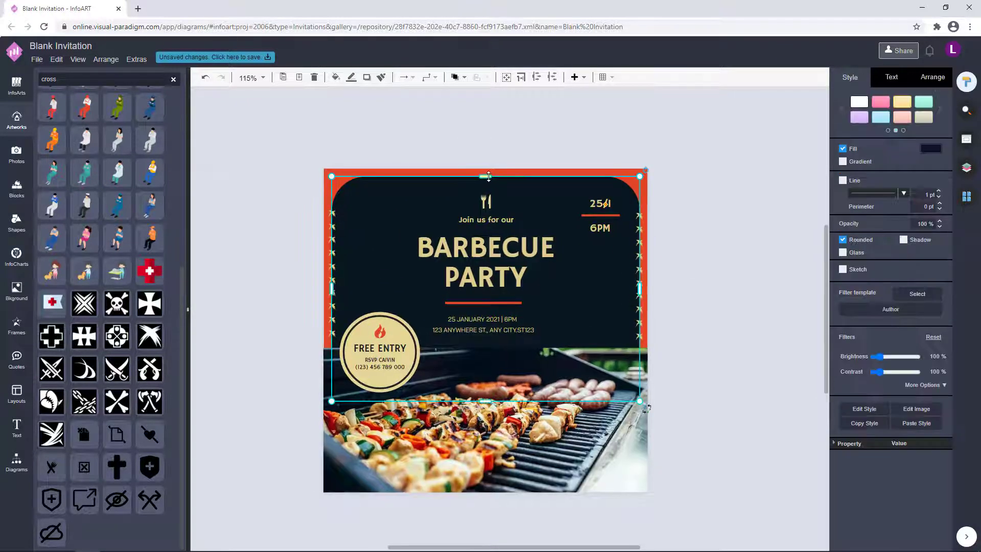
left_click(313, 152)
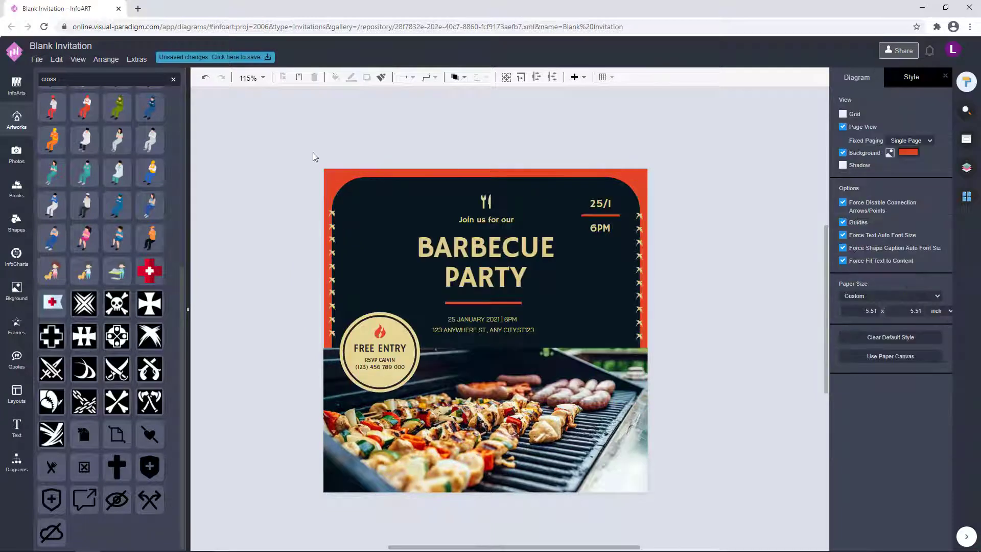
left_click(234, 59)
left_click(511, 258)
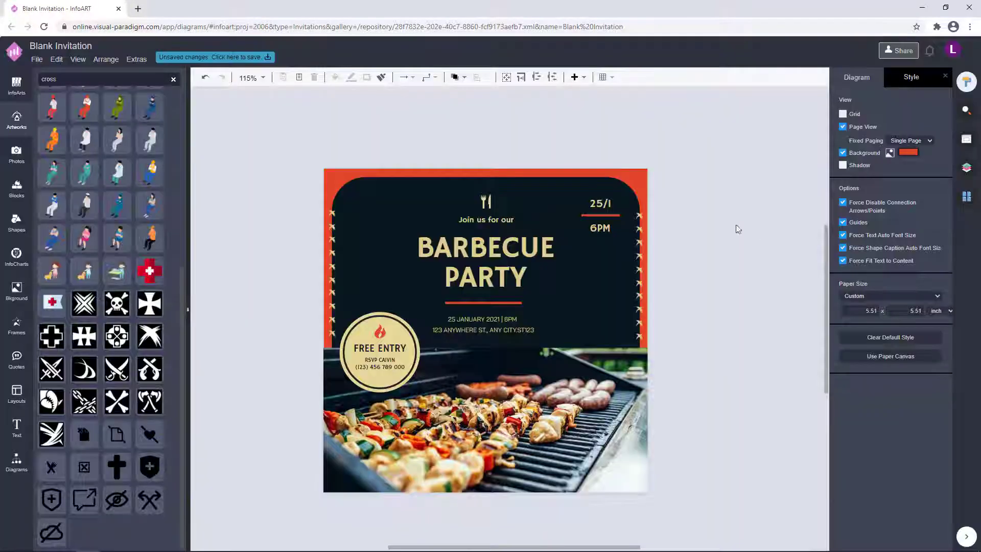
Change the rounded dark panel's fill color to 262626
left_click(598, 264)
left_click(509, 185)
left_click(930, 149)
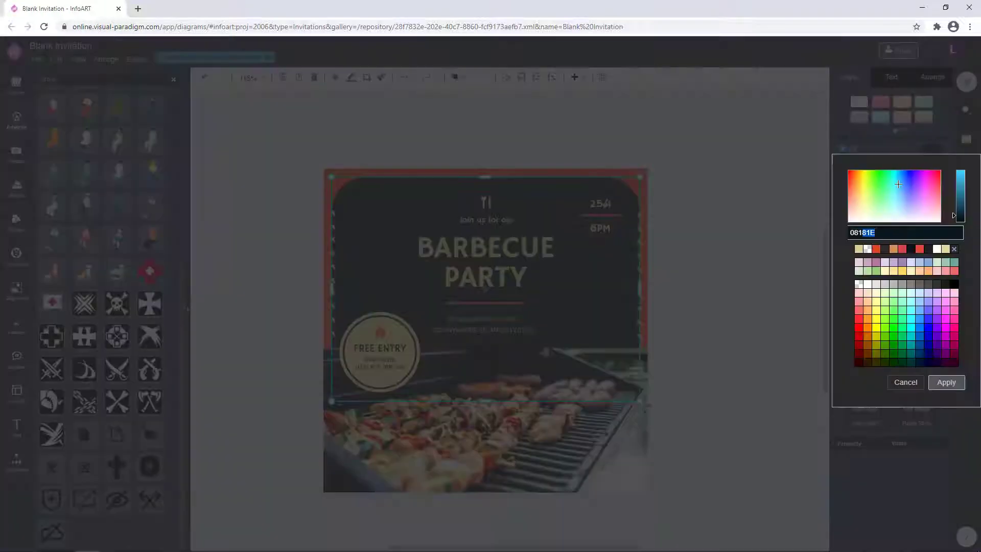
key("ctrl+v")
left_click(946, 383)
left_click(726, 264)
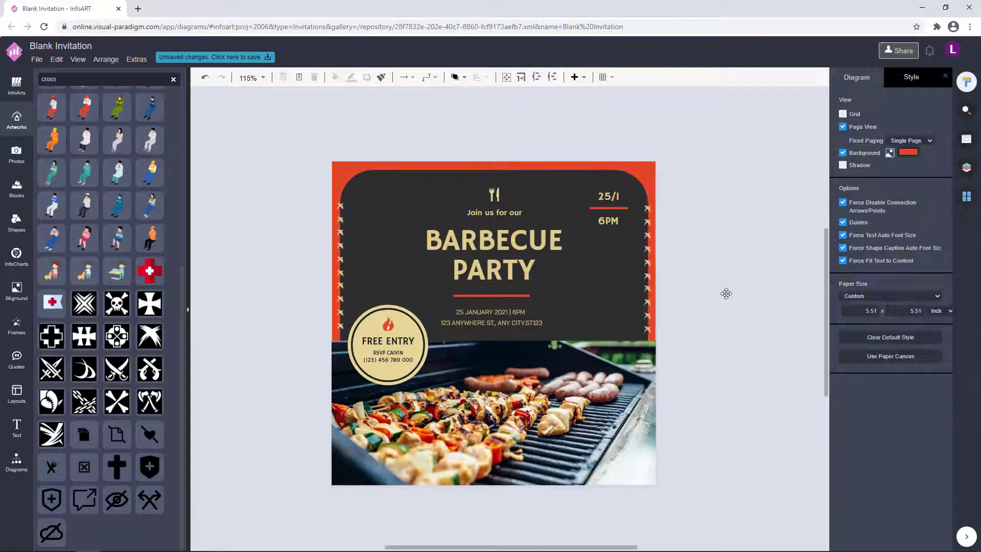
left_click(561, 178)
left_click(928, 157)
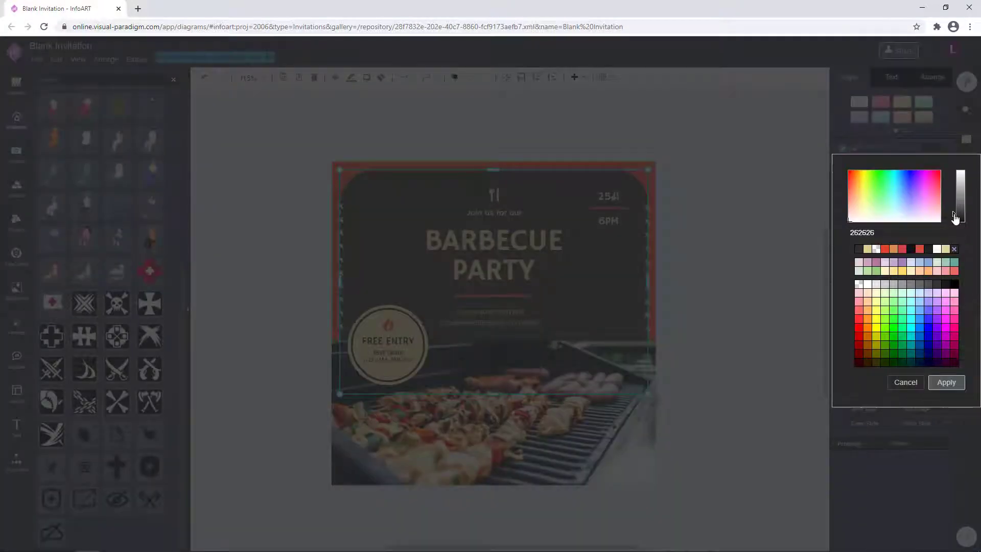
left_click(726, 281)
Save the invitation to VP Online under the filename "Black With Red Barbecue Housewarming Invitation"
key("ctrl+s")
type("b")
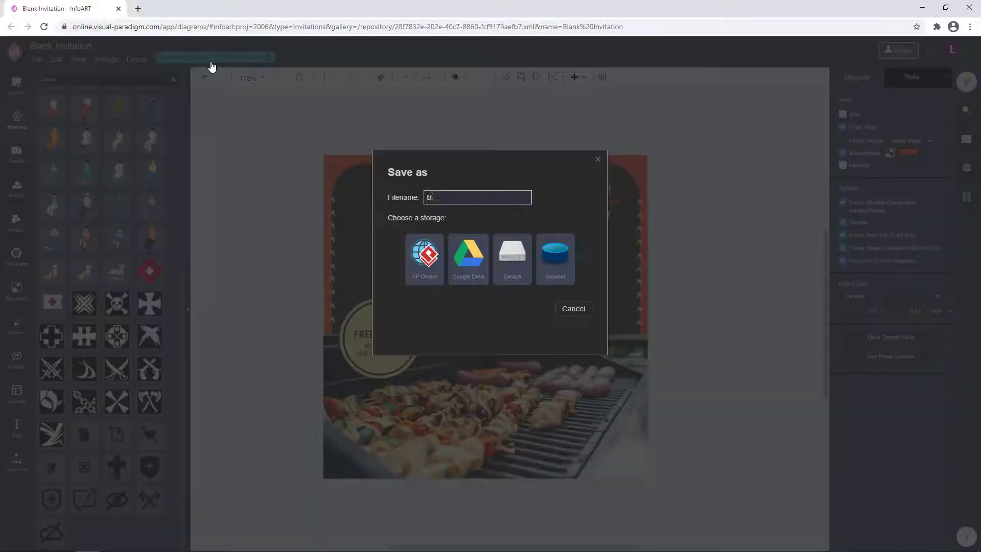
type("lackack With Red Babecue")
key("BackSpace")
key("BackSpace")
key("BackSpace")
key("BackSpace")
type("bex")
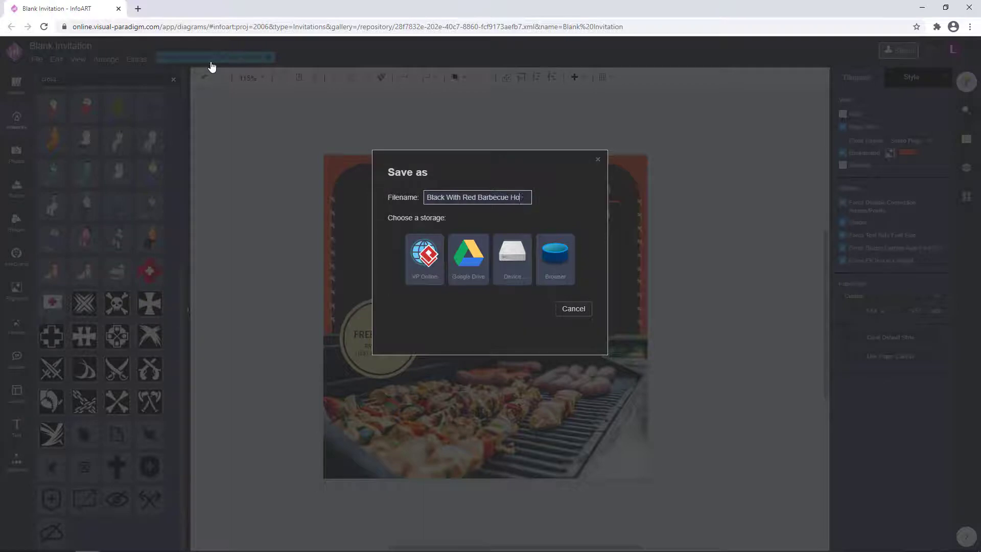
type("ue Housewarming Invitation")
left_click_drag(528, 198, 357, 191)
left_click(424, 256)
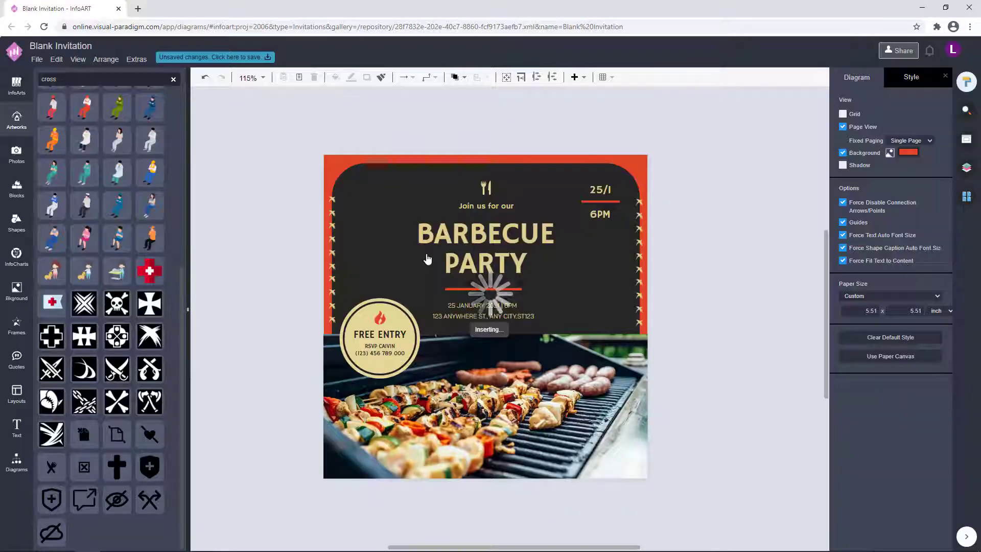